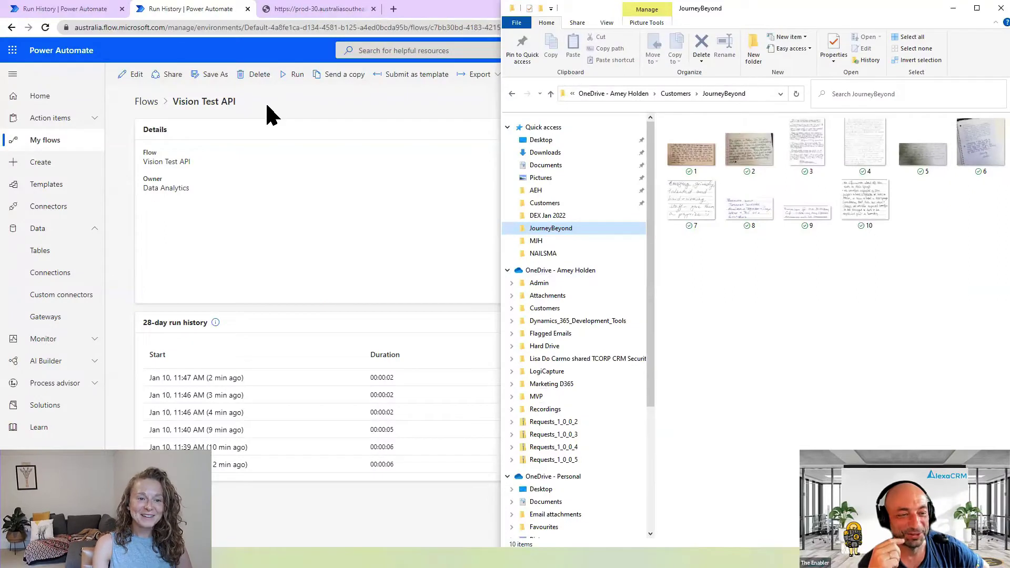
- Open the Vision Test API flow for editing and inspect the API key query in the DetectText step
click(252, 107)
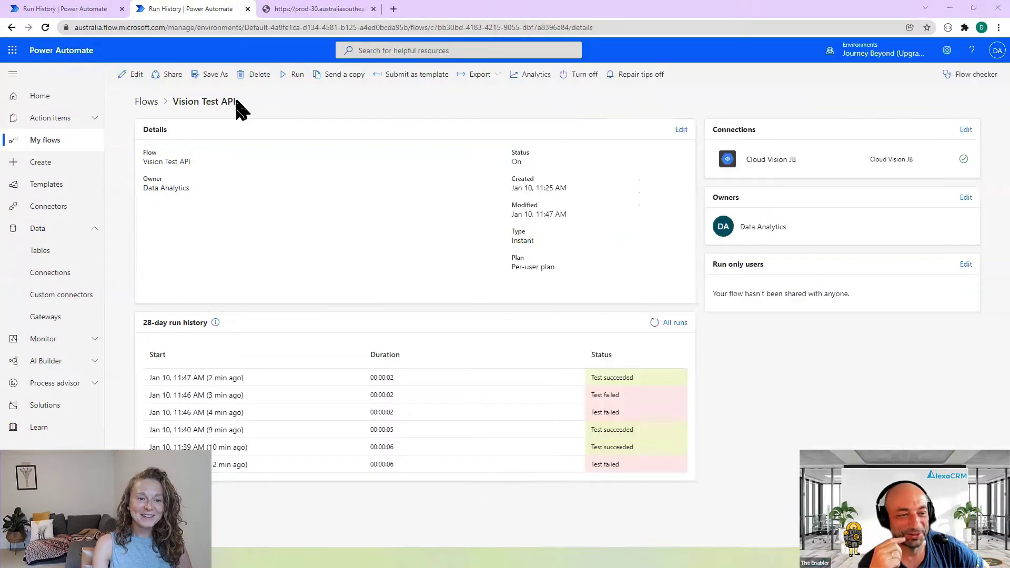
click(128, 78)
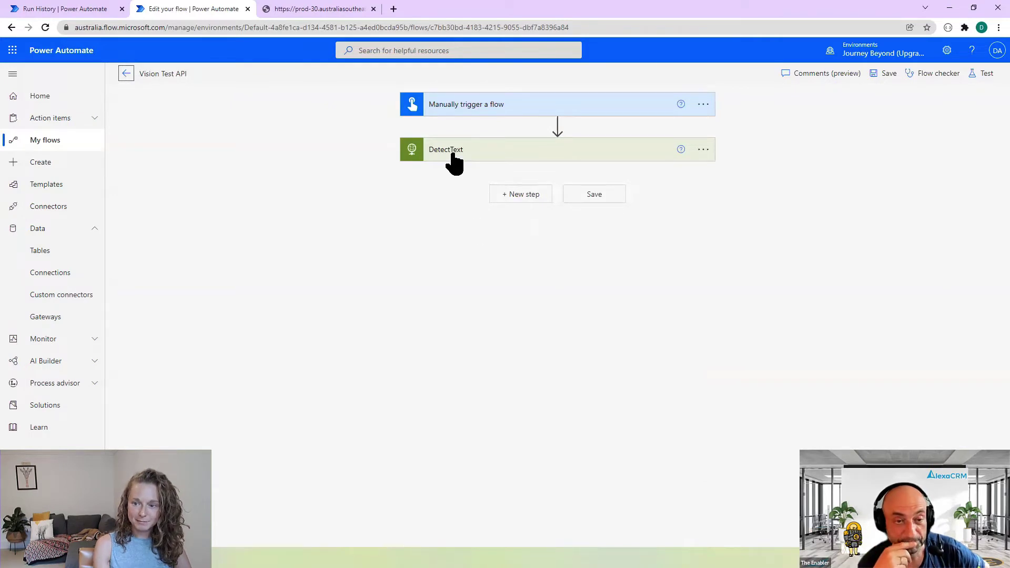
click(424, 158)
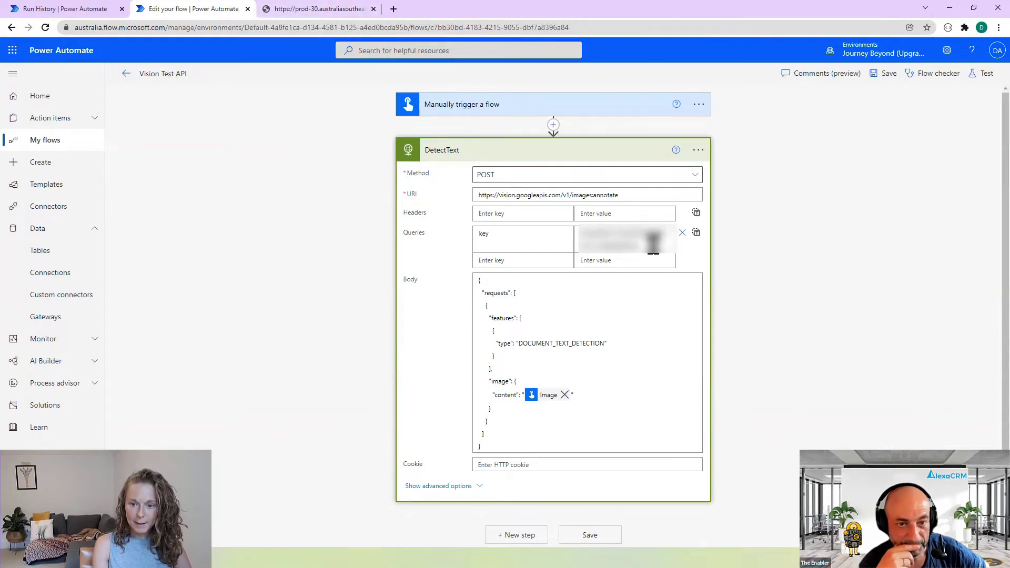
double_click(570, 235)
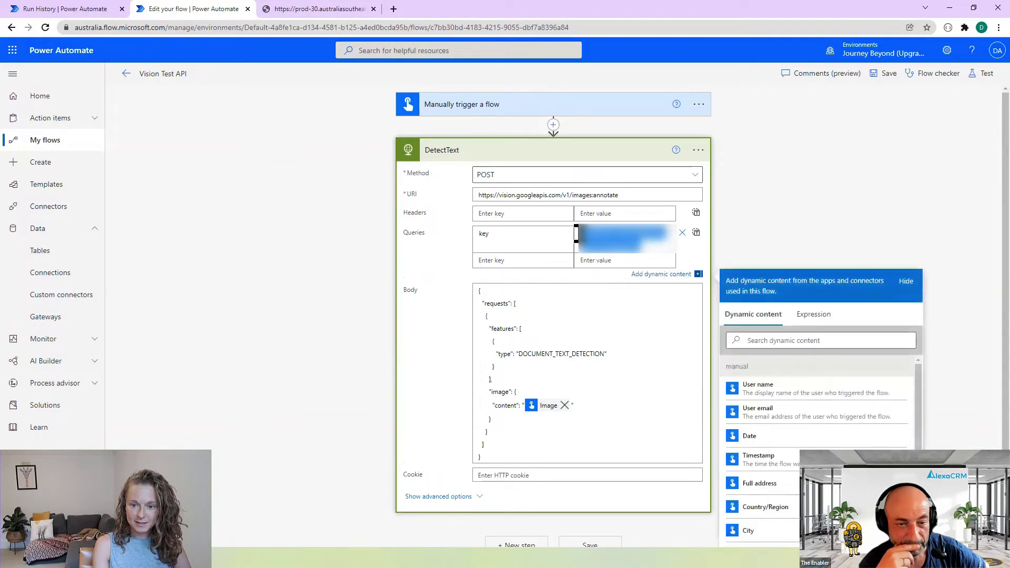
click(781, 236)
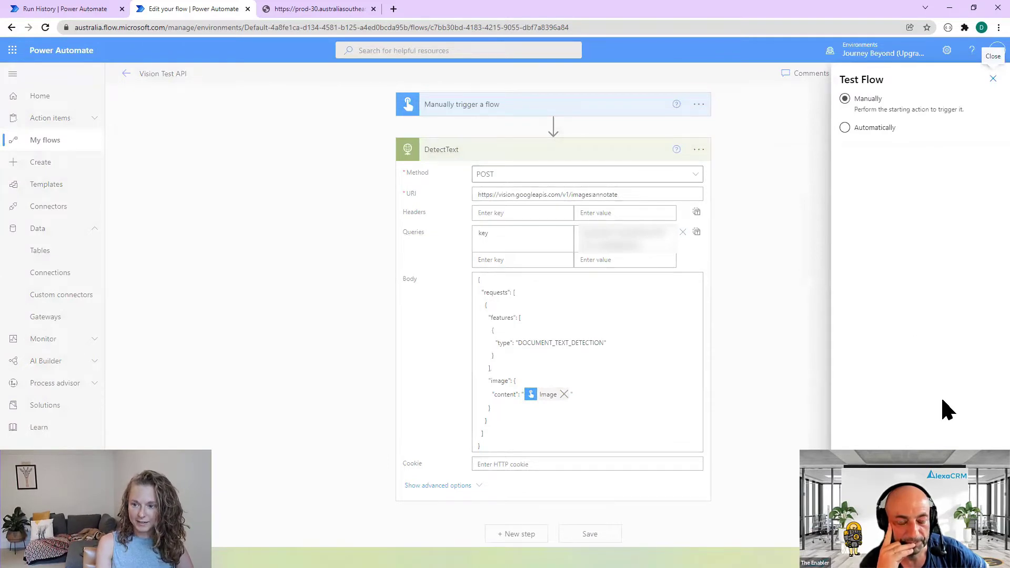
- Run a manual test with an image and highlight the API key exposed in the DetectText run inputs
click(984, 158)
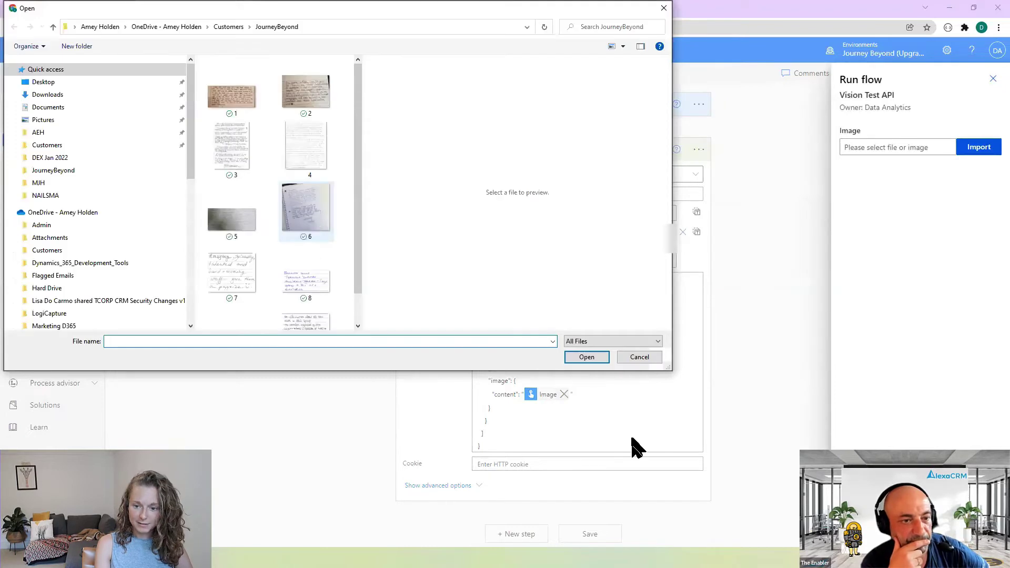
key(Escape)
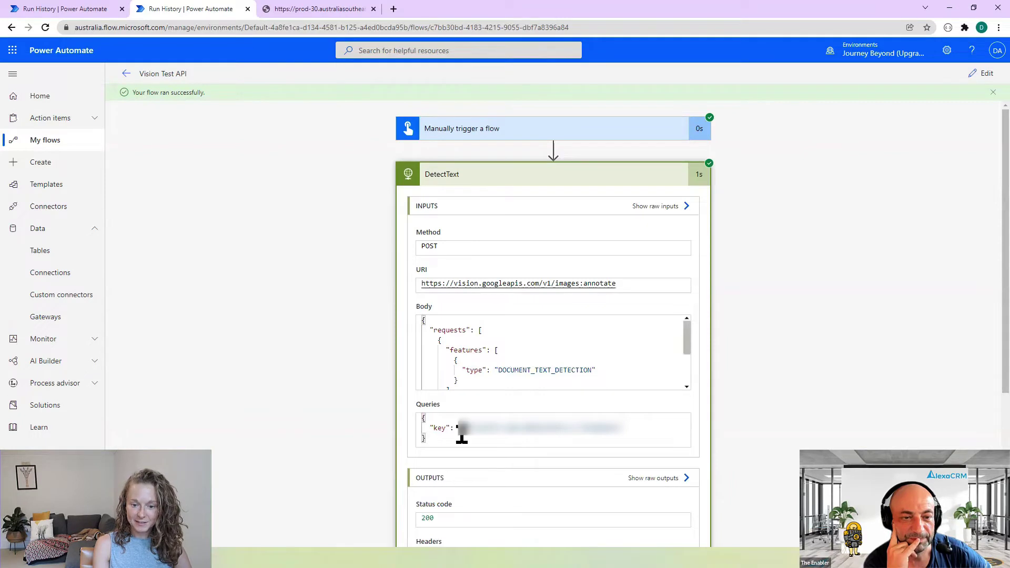
drag(610, 425, 743, 419)
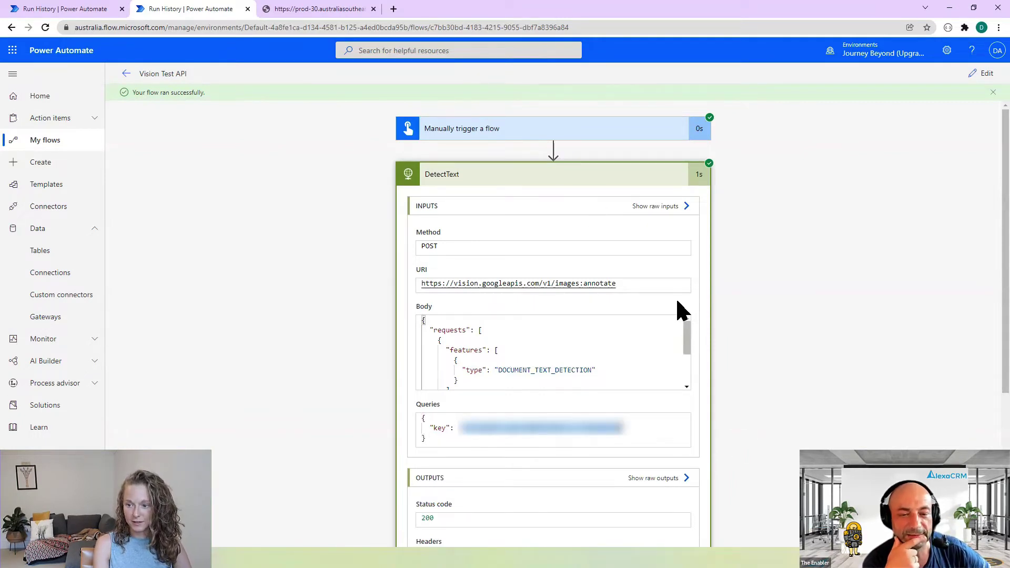
scroll(618, 334, down, 2)
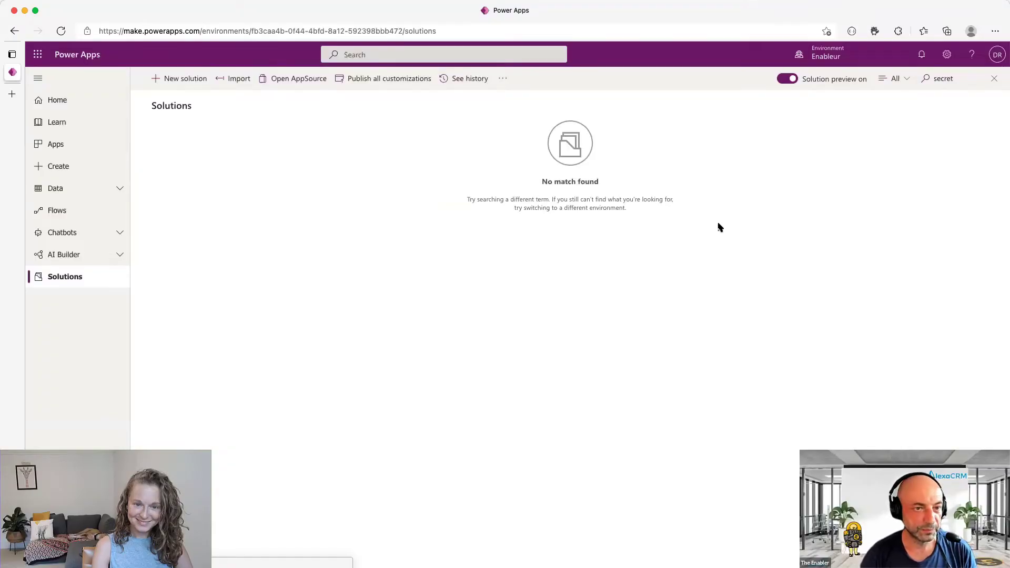
- Create a new solution named 'The Secret Life of Us' with the existing publisher, then open it
click(163, 79)
click(864, 100)
text(The Secret )
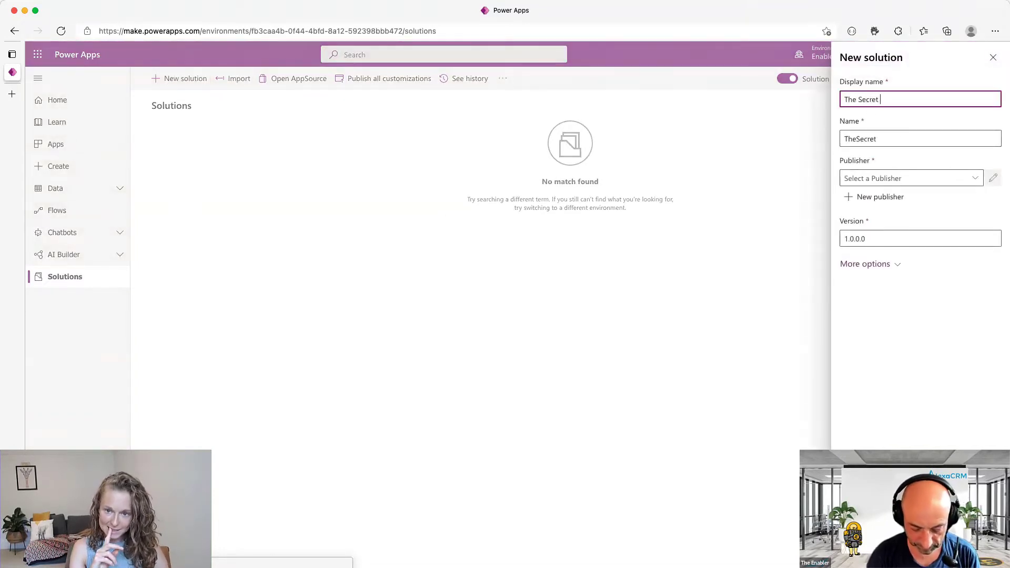
text(Life of Us)
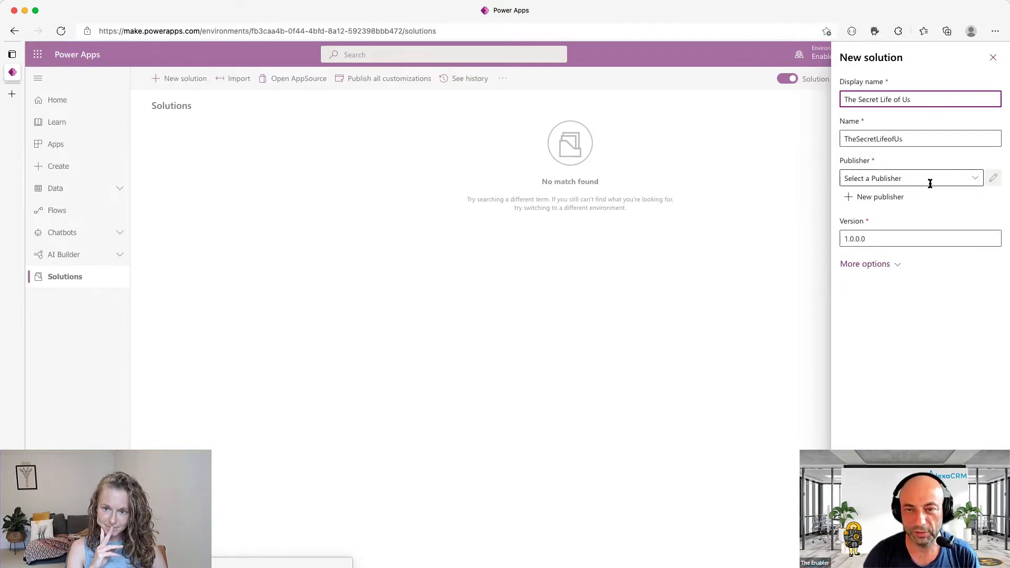
click(974, 178)
click(934, 328)
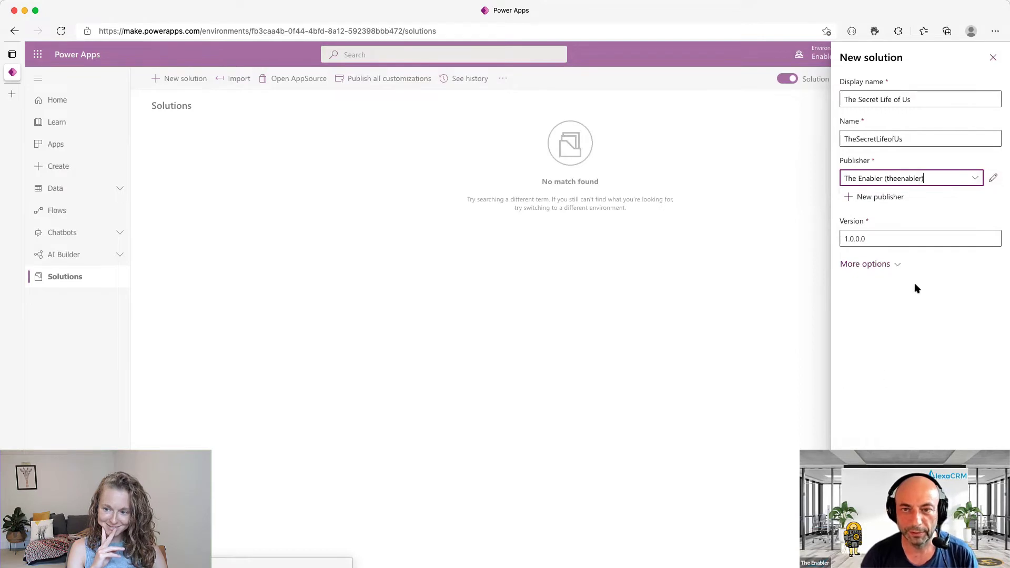
click(935, 436)
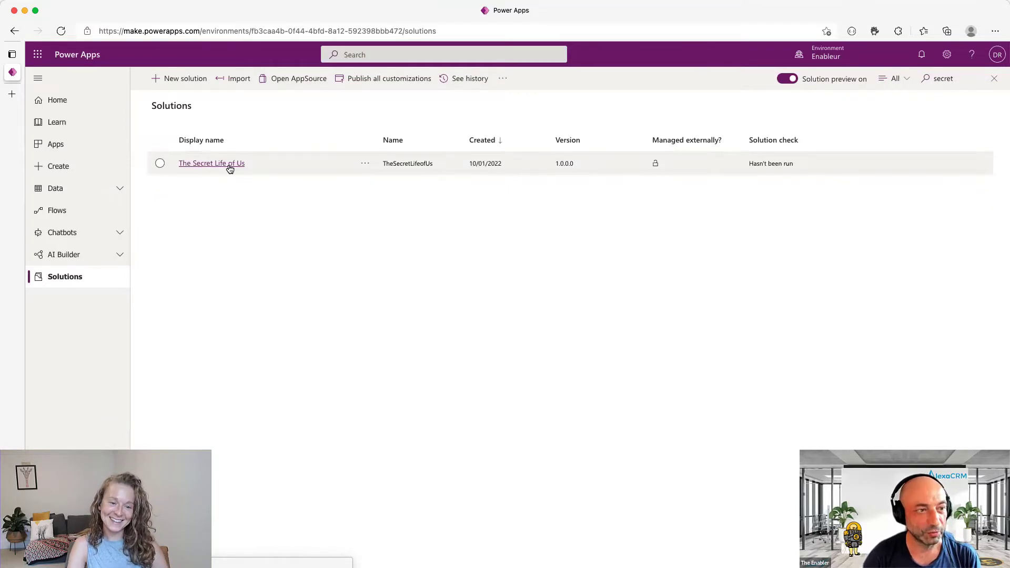
click(230, 164)
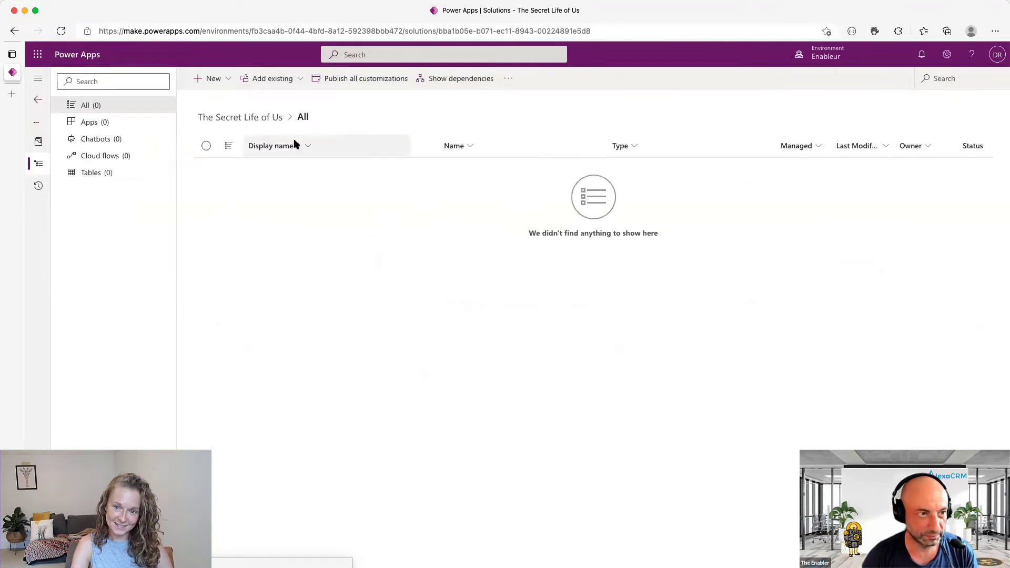
- Add an instant cloud flow named 'Secrets Exposed' using the Manually trigger a flow trigger
click(216, 79)
mouse_move(246, 122)
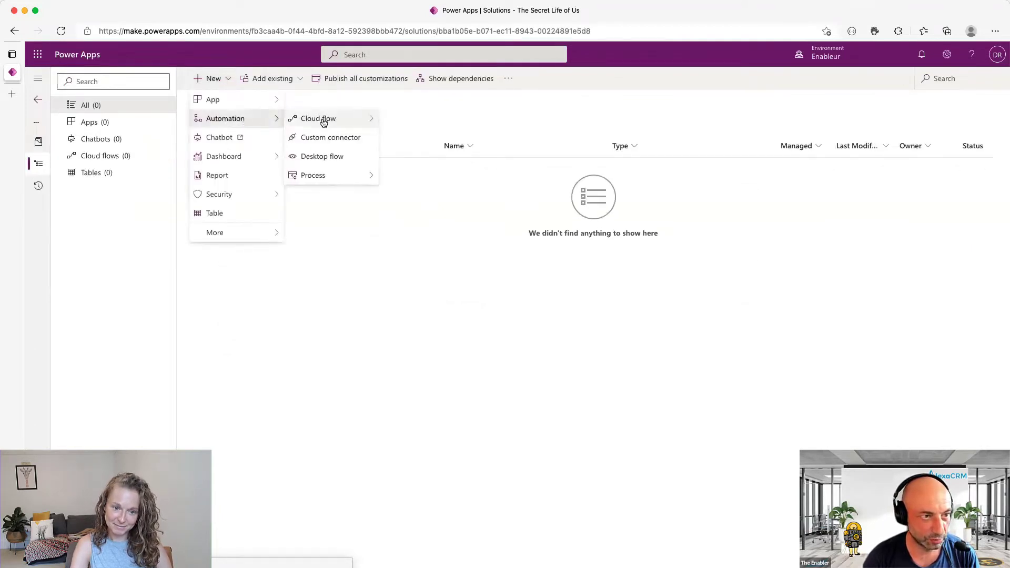
mouse_move(324, 120)
click(424, 139)
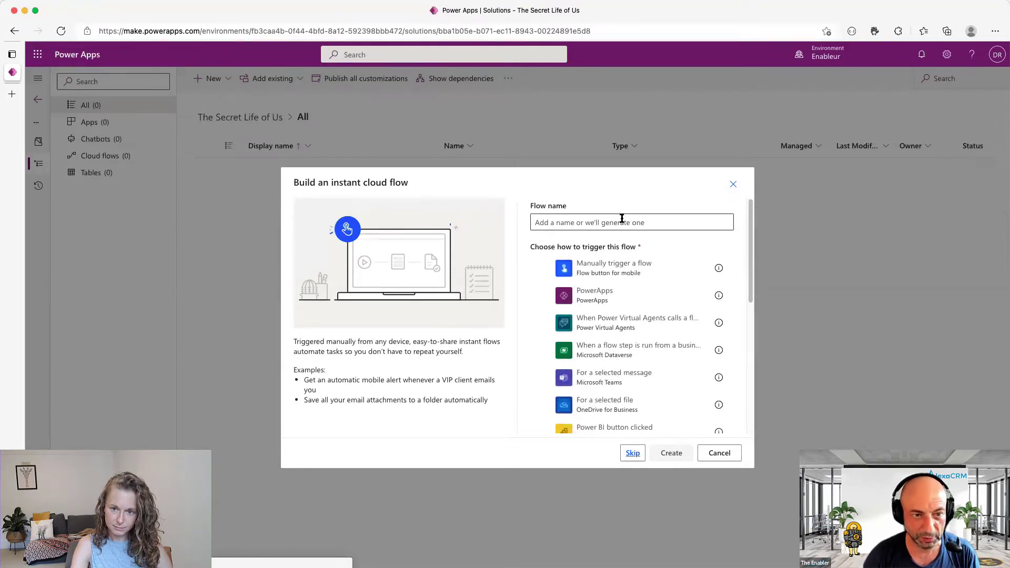
click(616, 275)
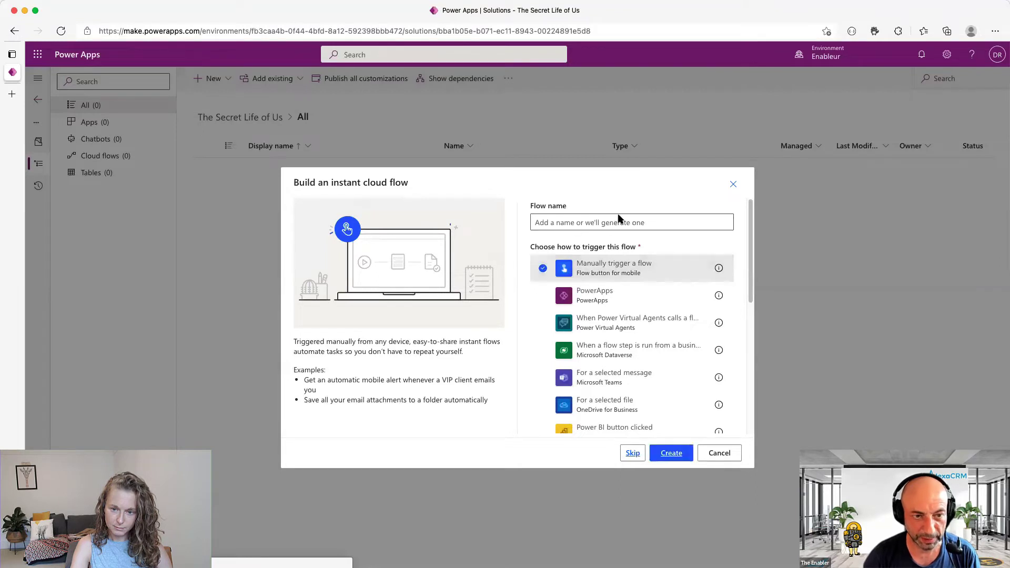
click(575, 223)
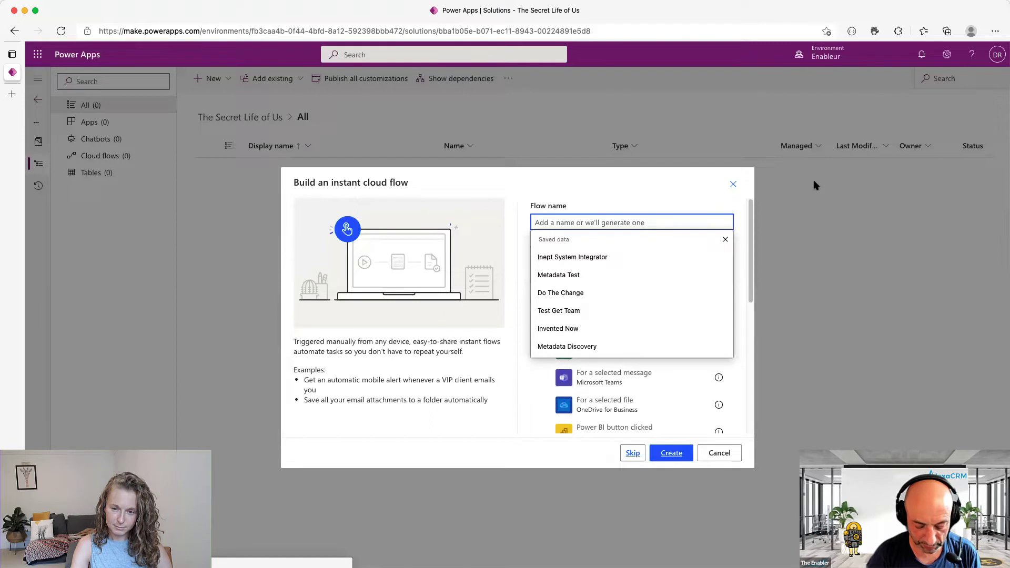
text(Secrets )
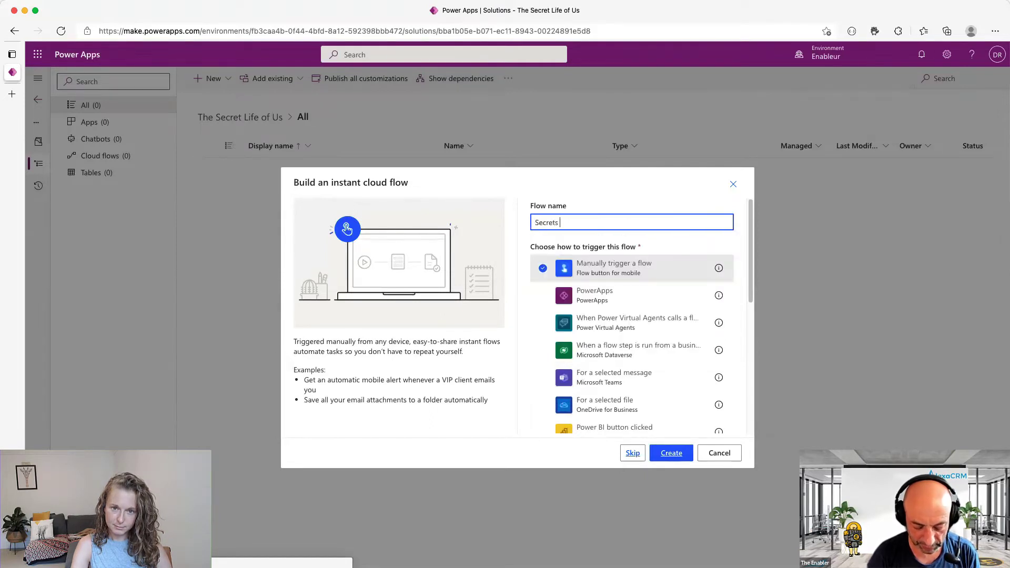
text(Exposed)
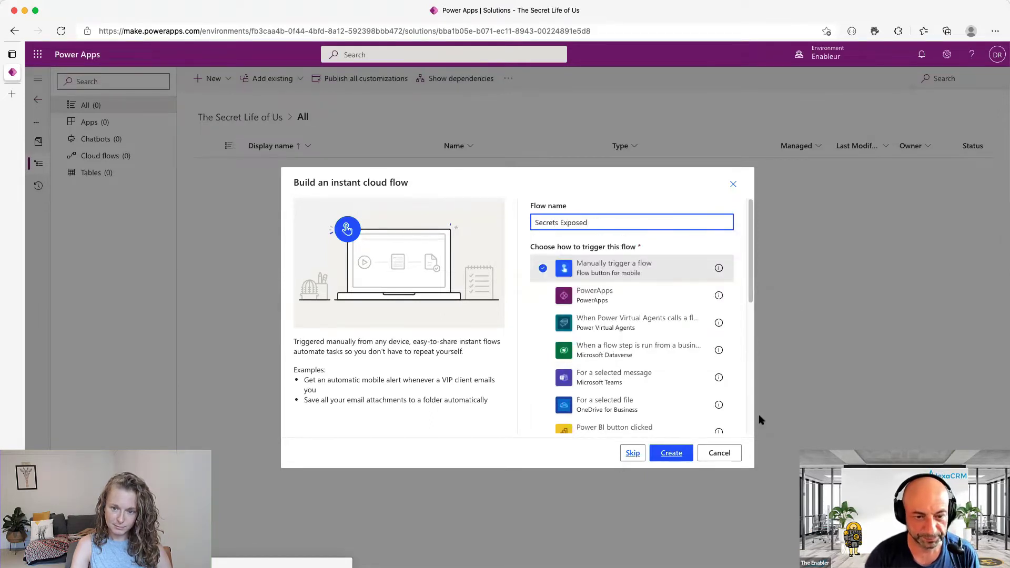
click(671, 453)
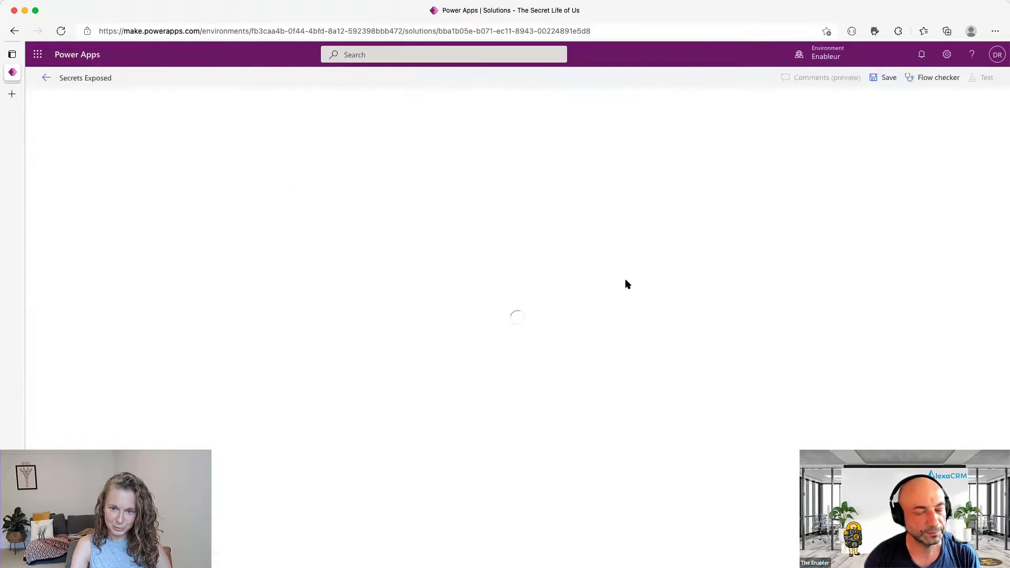
- Open httpbin.org in a new browser tab
click(11, 94)
text(https://httpbin.org/g)
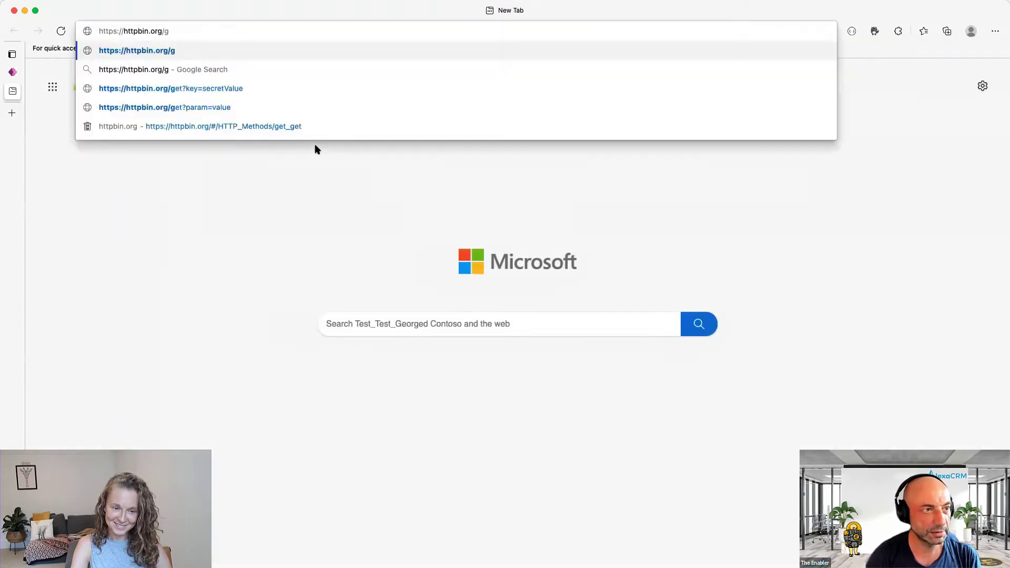
key(BackSpace)
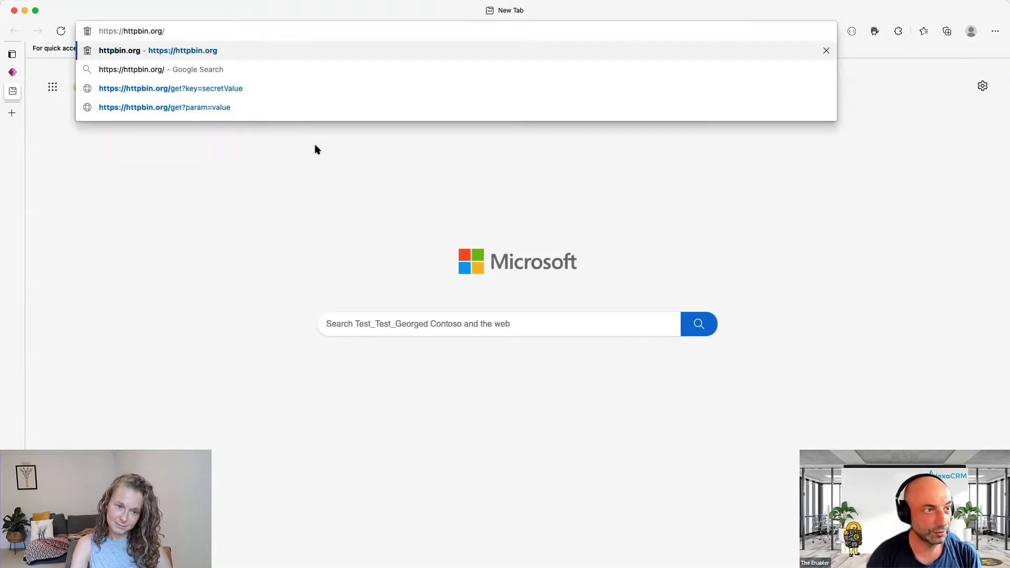
key(Return)
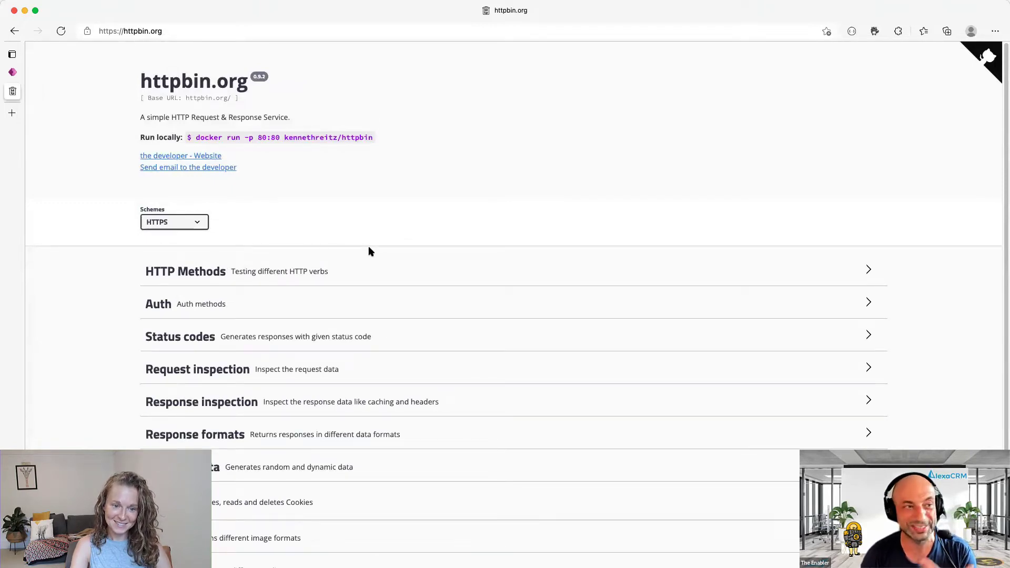
- Load the httpbin post endpoint with the query string ?key=secretValue
click(200, 30)
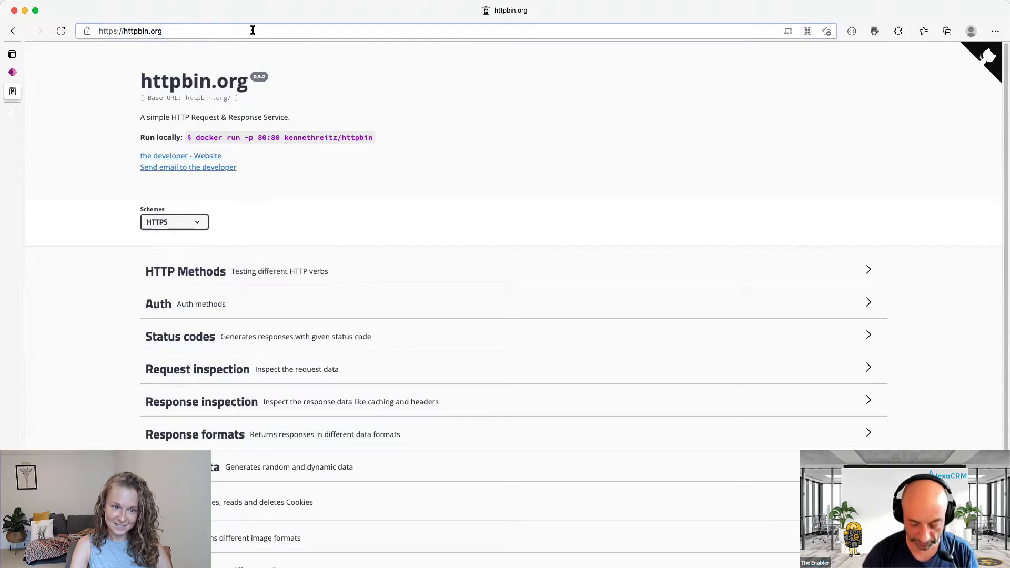
text(/get)
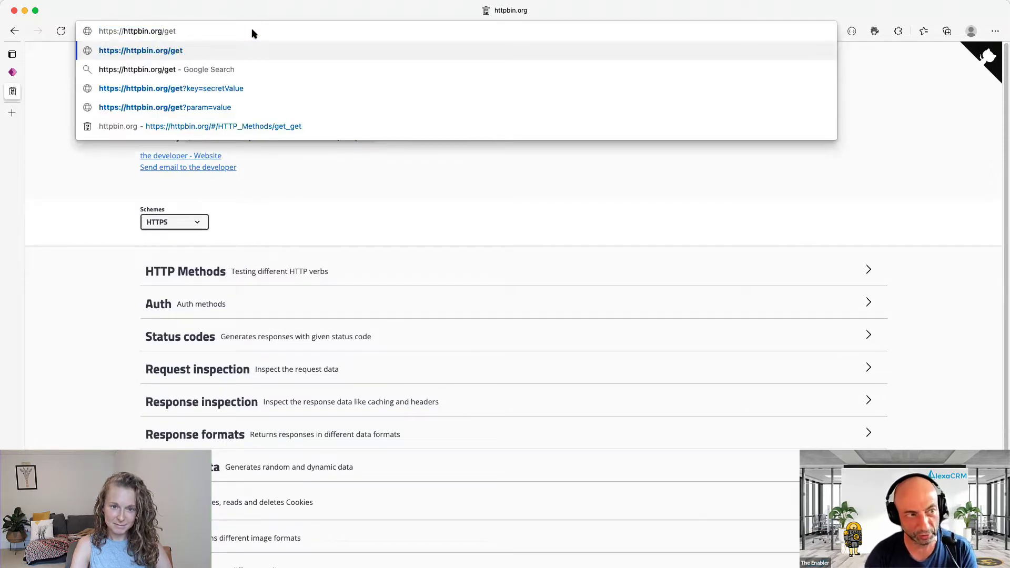
key(BackSpace)
key(BackSpace)
key(BackSpace)
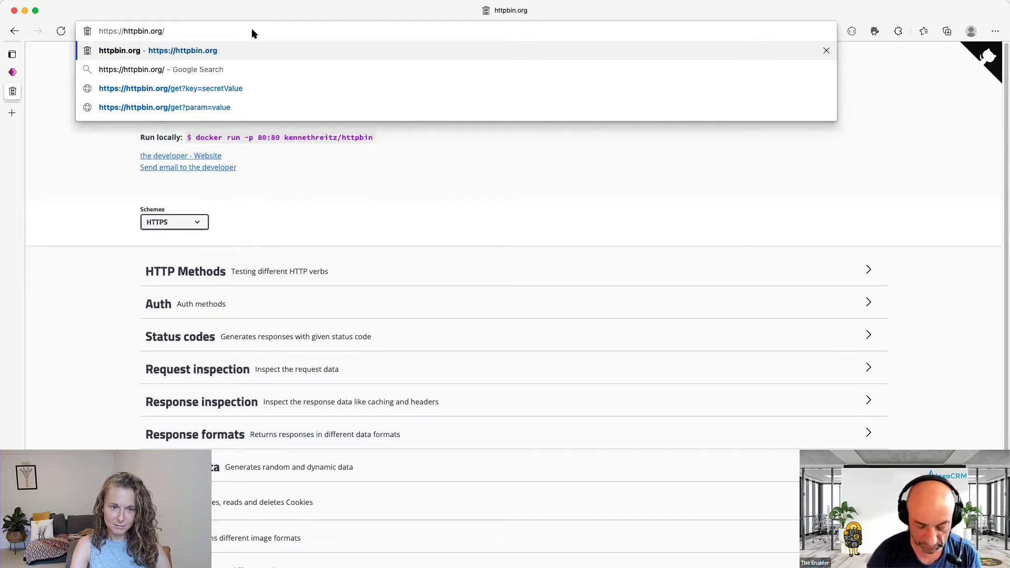
text(post/)
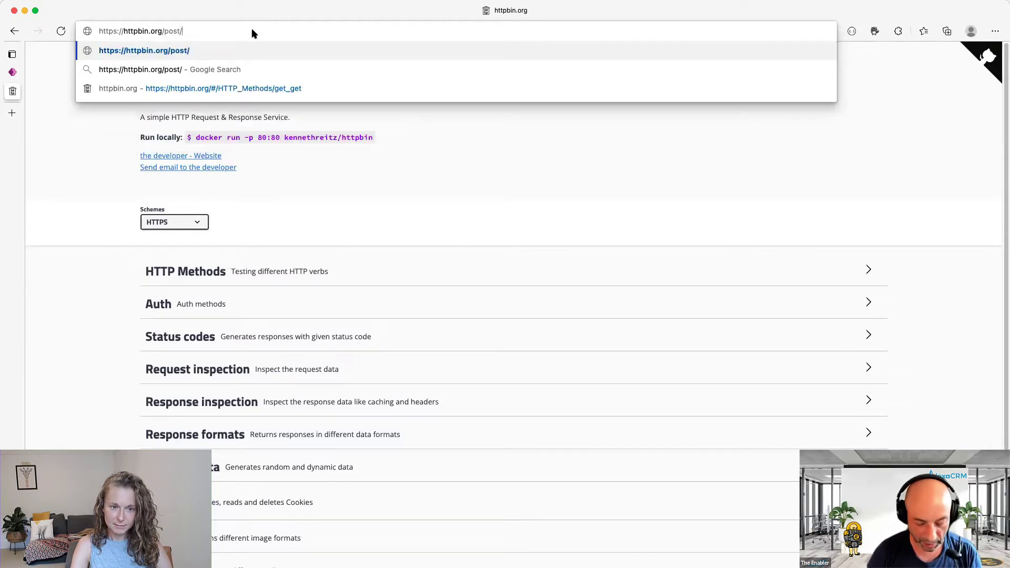
key(BackSpace)
text(?key=)
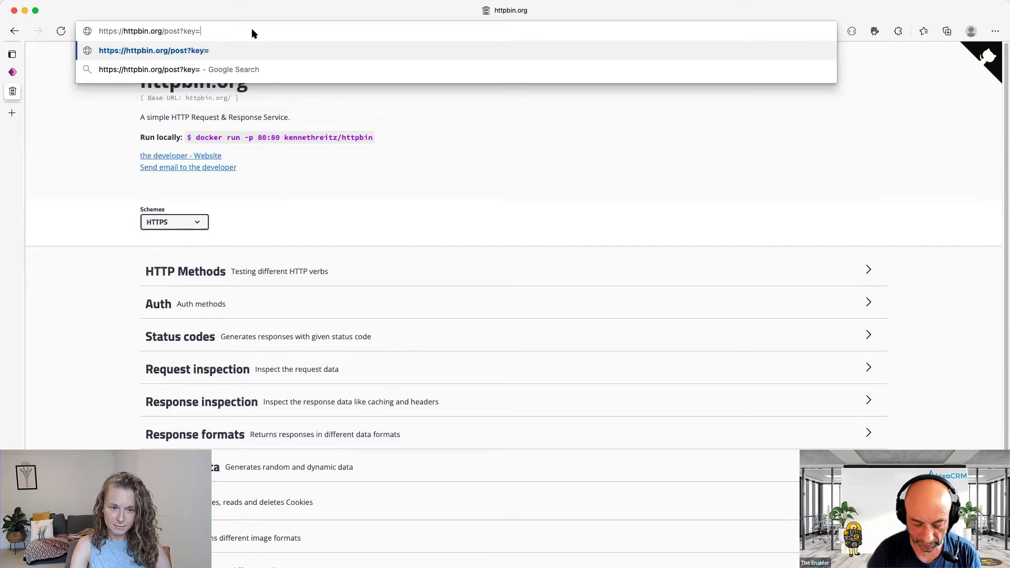
text(secret)
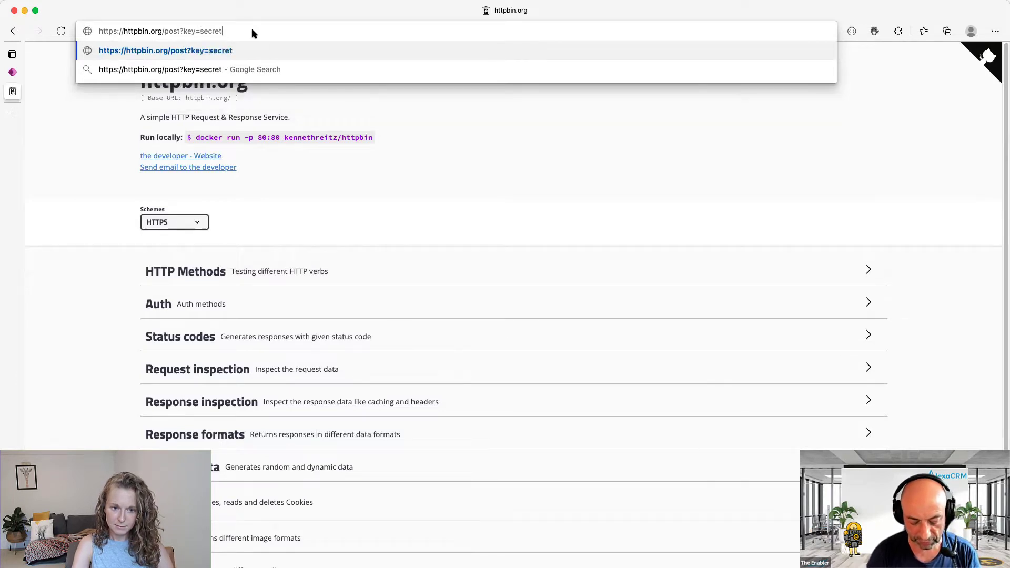
text(Value)
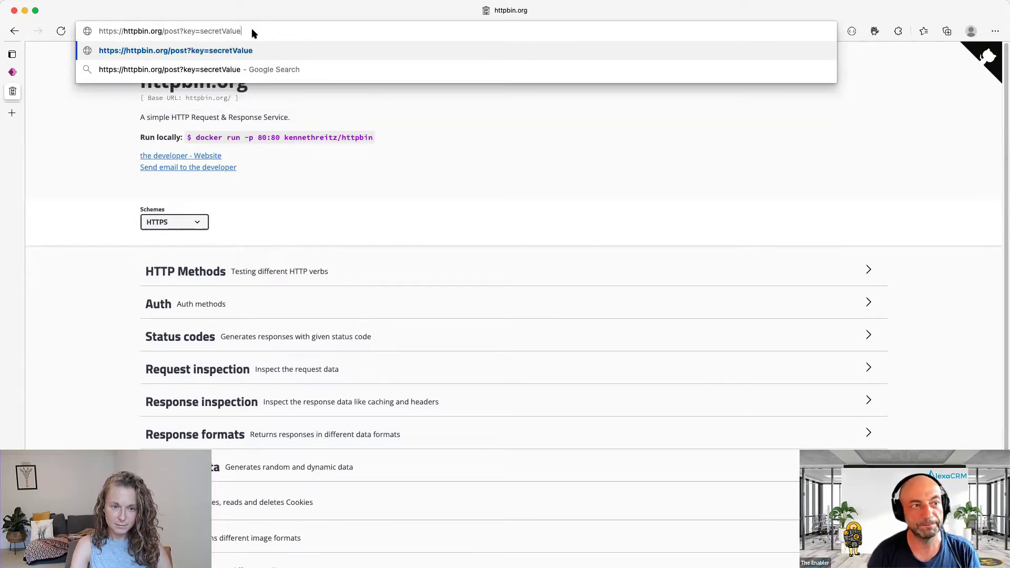
key(Return)
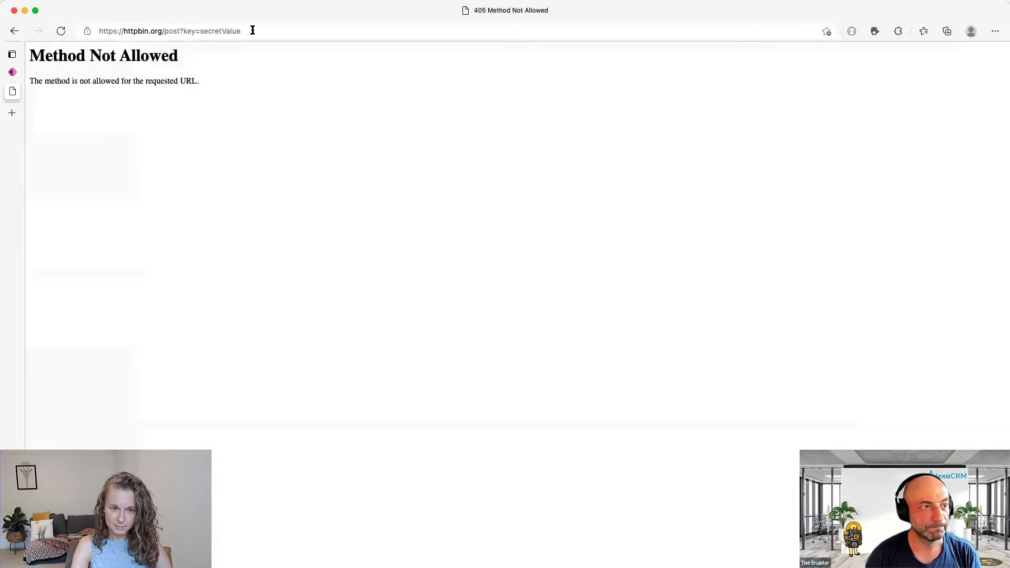
- Switch the URL to the get endpoint and select the key echoed under args
click(180, 31)
double_click(172, 31)
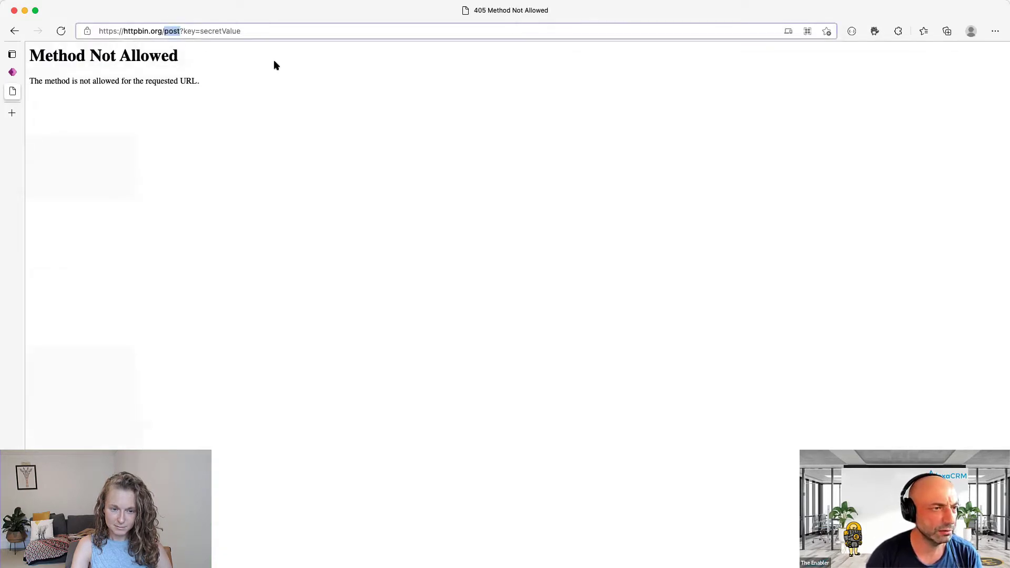
text(get)
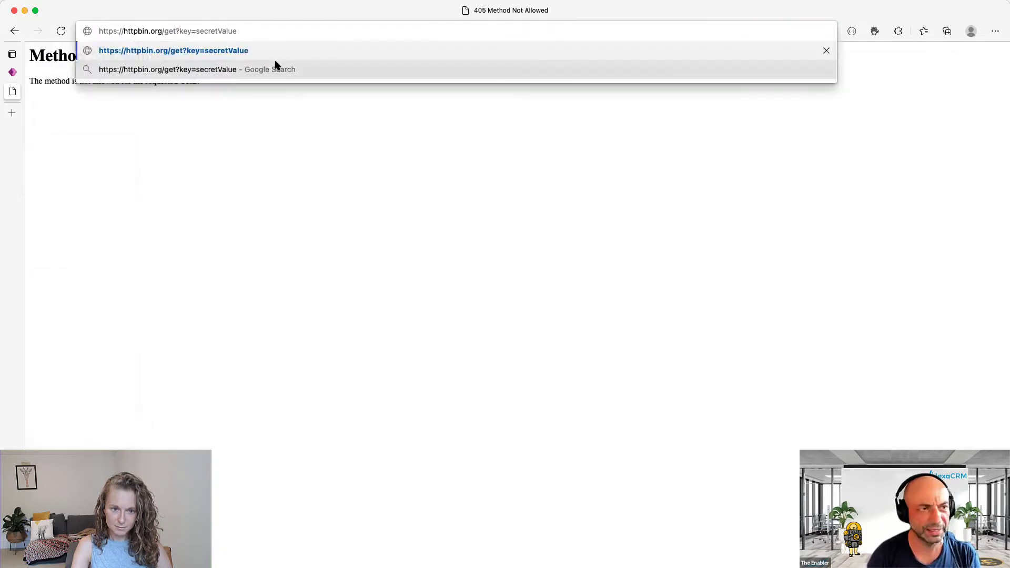
key(Return)
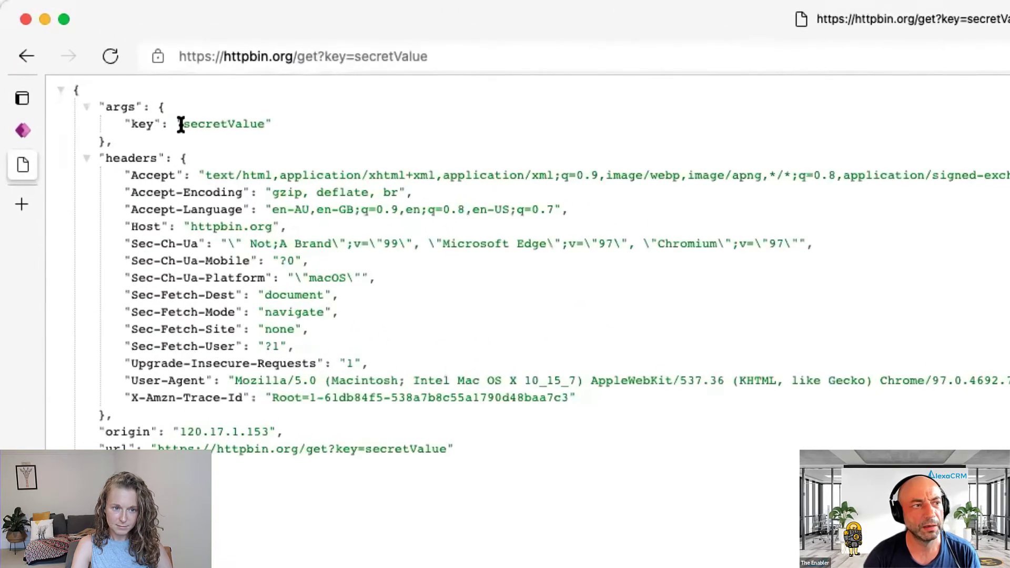
drag(145, 141, 90, 101)
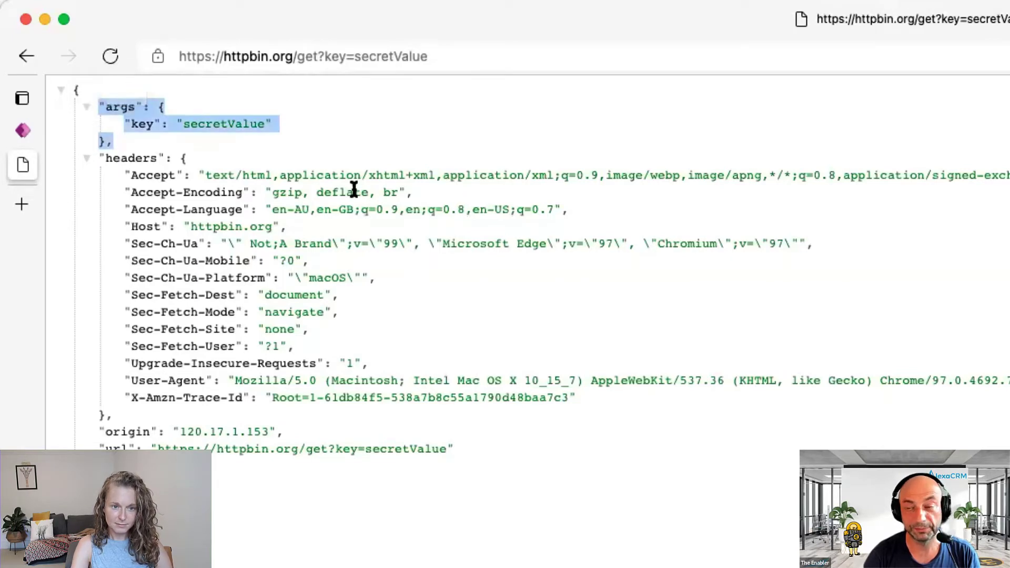
click(405, 57)
key(super+c)
- Add an HTTP action after the trigger with method GET
mouse_move(19, 168)
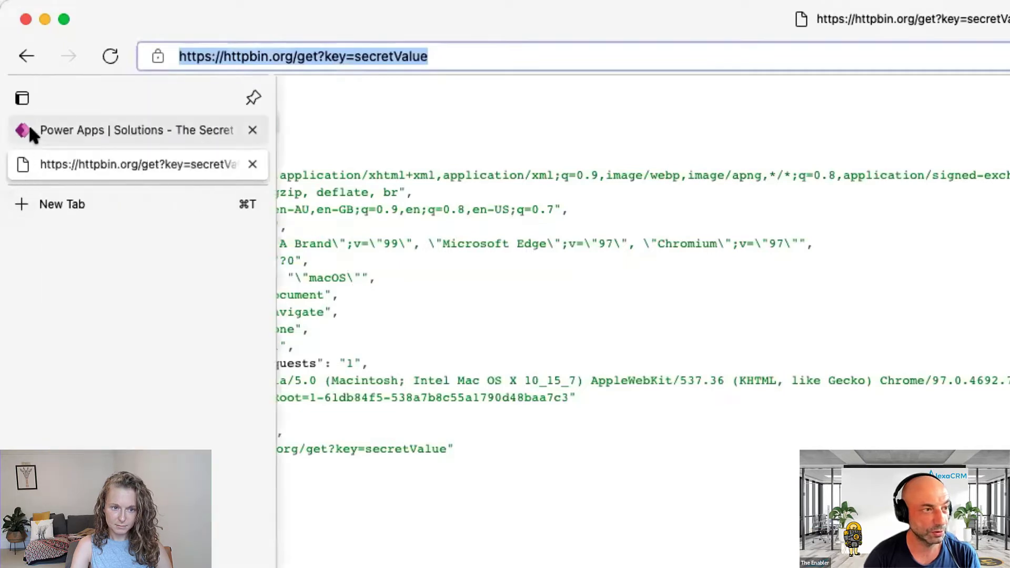
click(26, 126)
click(869, 277)
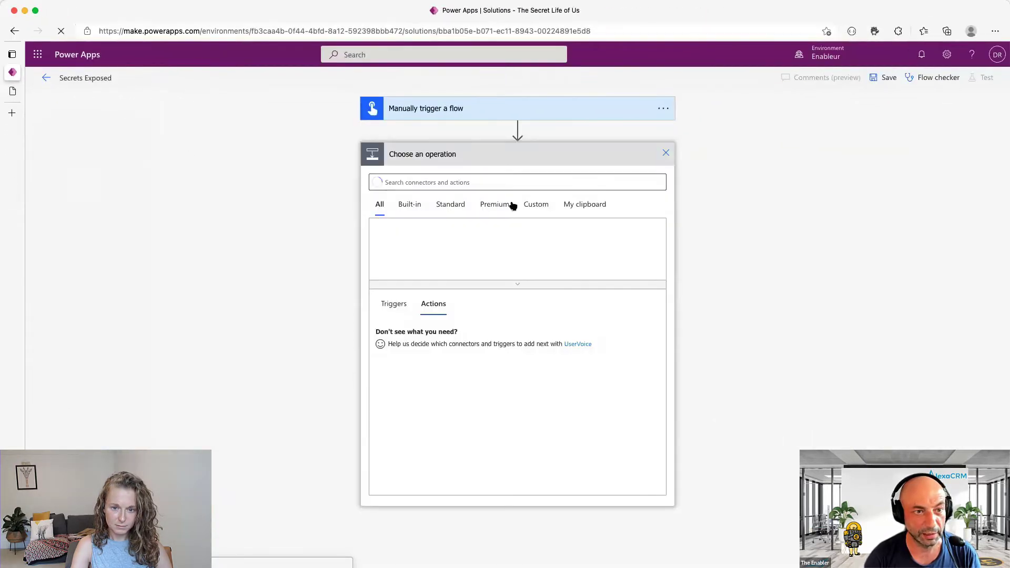
text(http)
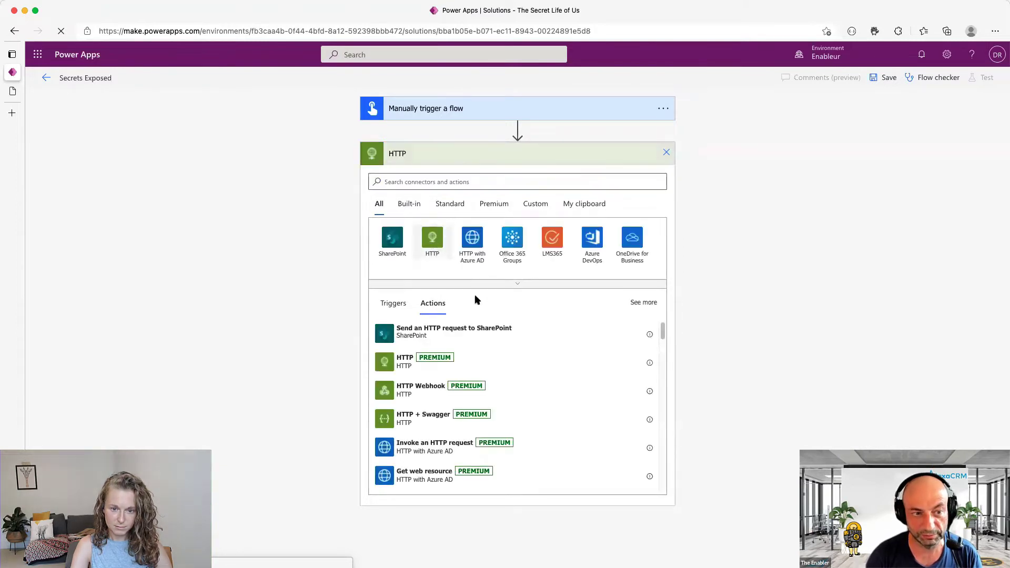
click(433, 239)
click(408, 237)
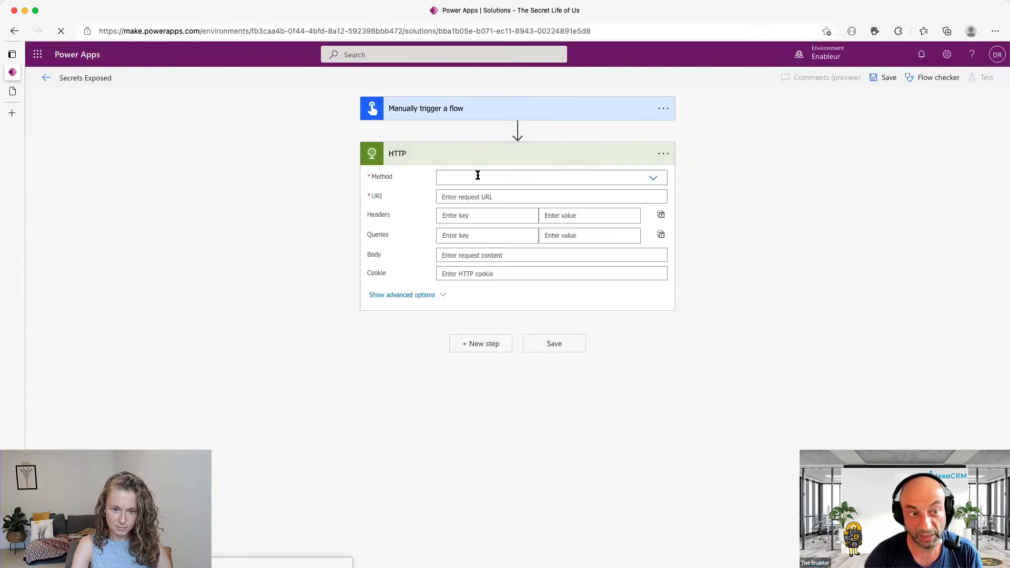
click(652, 179)
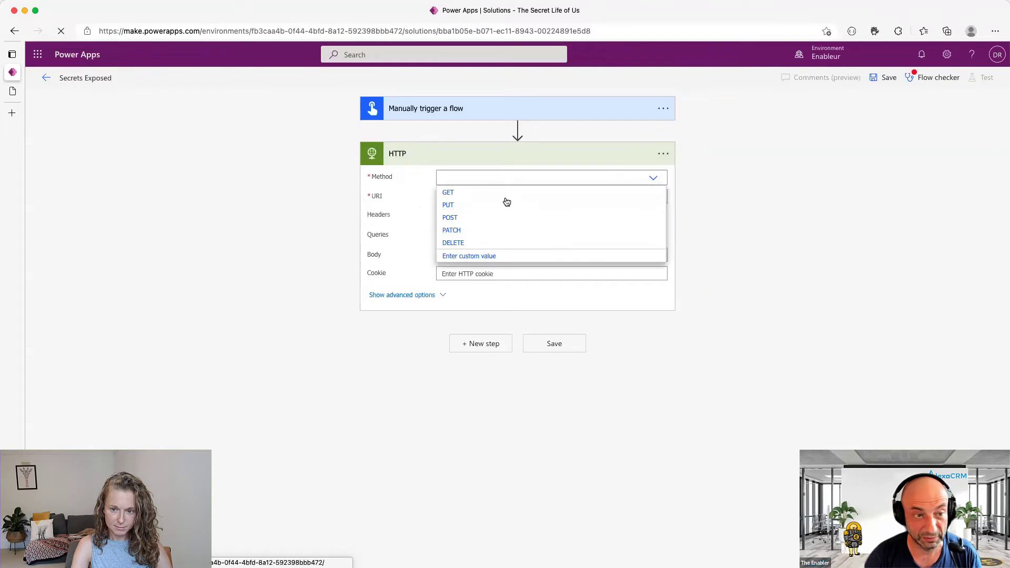
click(448, 193)
click(468, 197)
key(super+v)
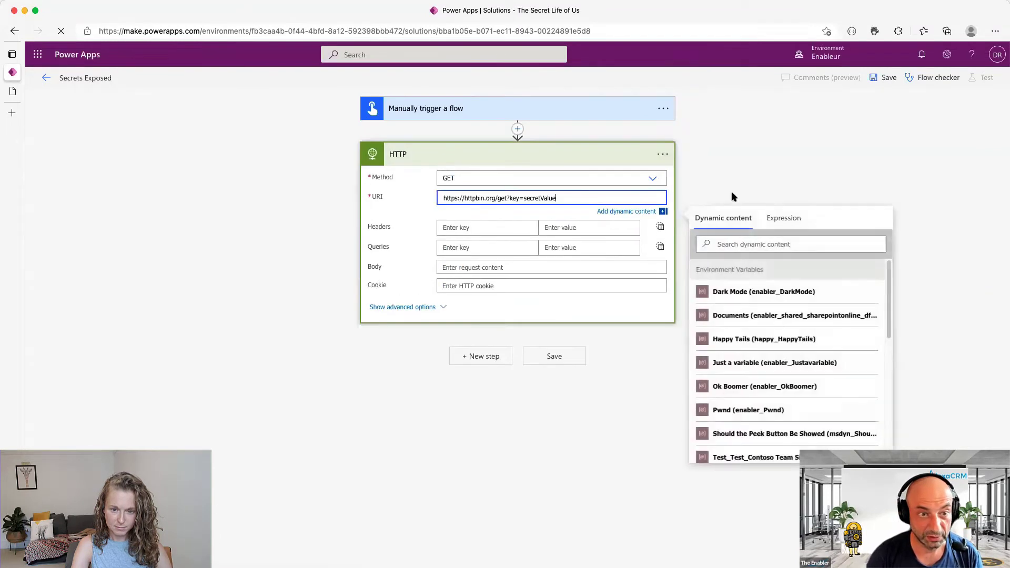
double_click(539, 197)
click(521, 198)
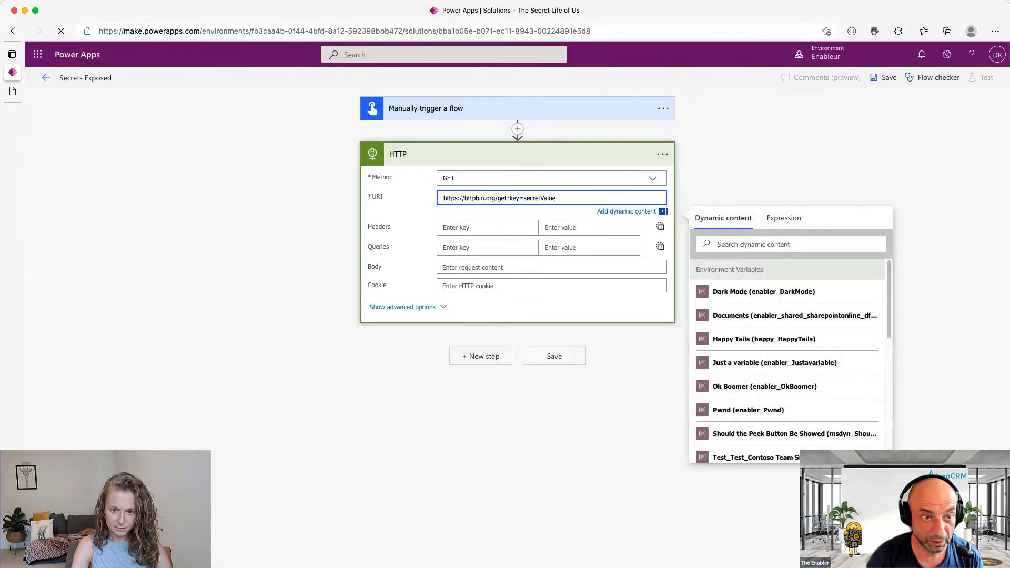
drag(506, 197, 555, 198)
key(BackSpace)
click(626, 210)
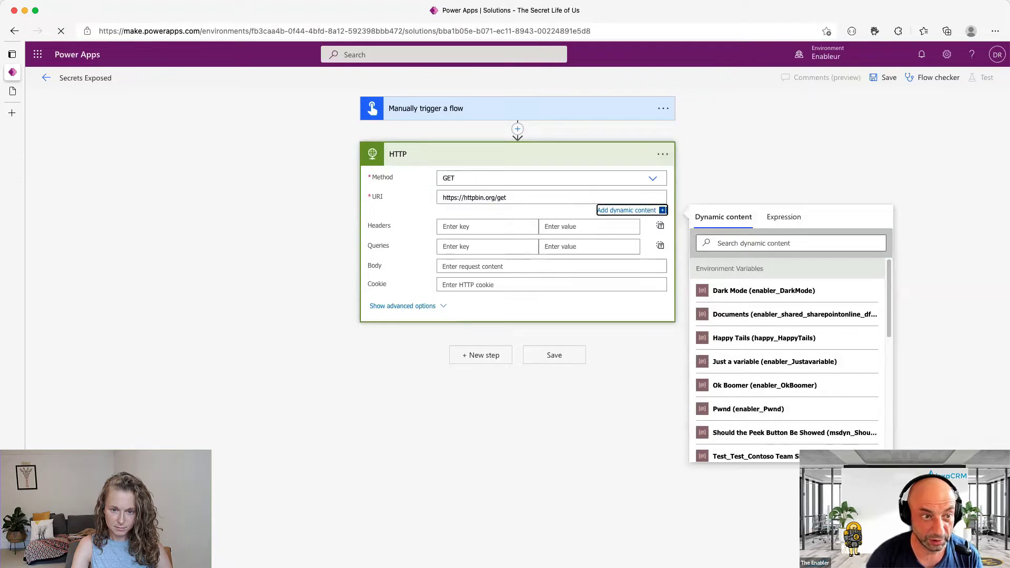
click(502, 245)
text(key)
key(Tab)
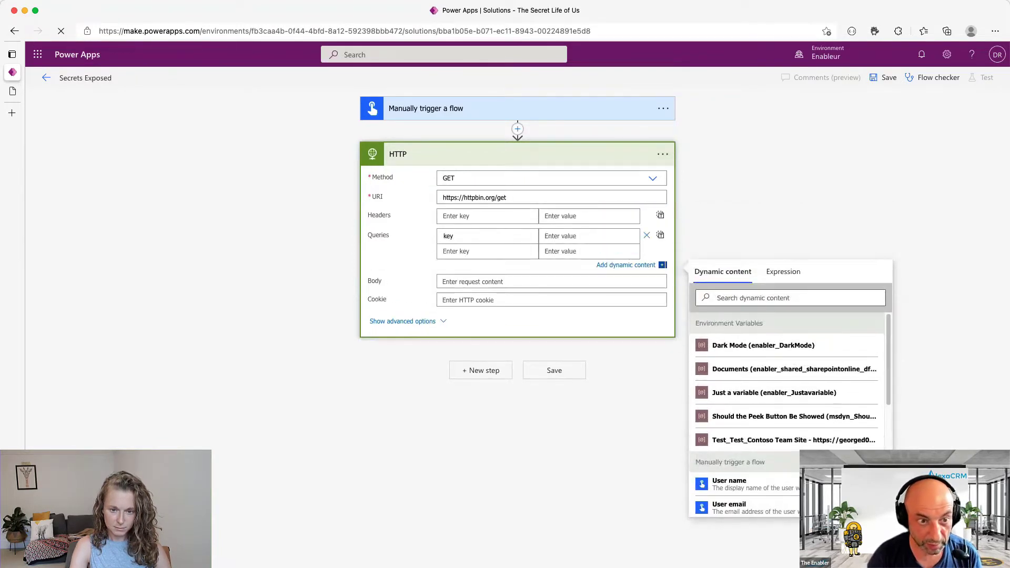
text(secretValue)
click(793, 201)
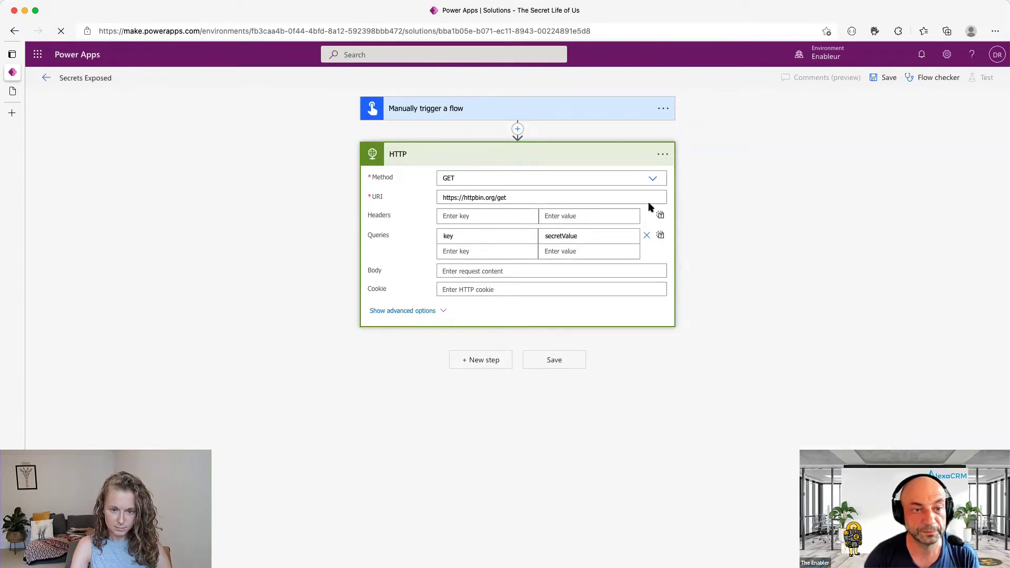
click(557, 235)
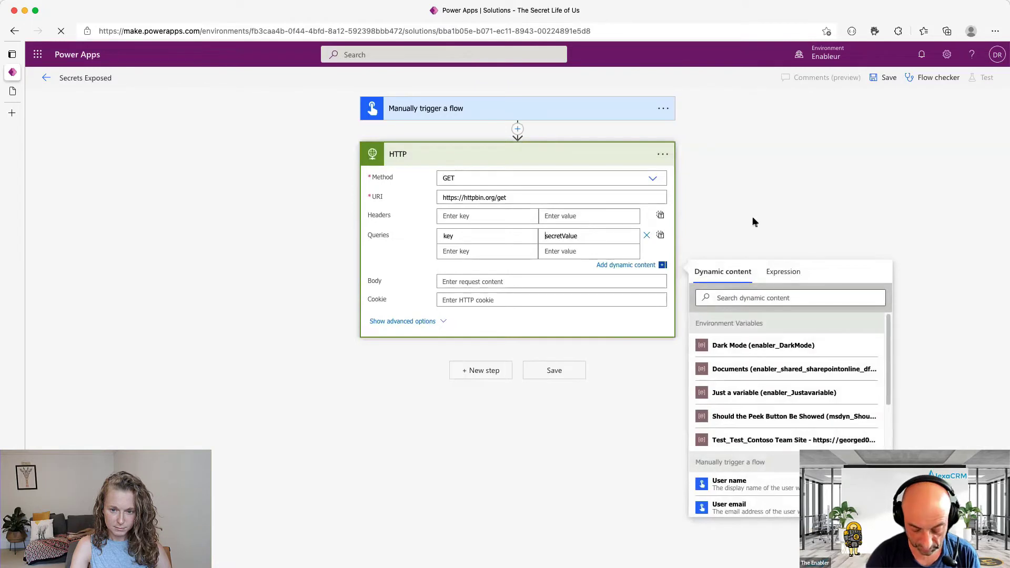
text(NotSo)
key(shift+Right)
text(S)
click(827, 200)
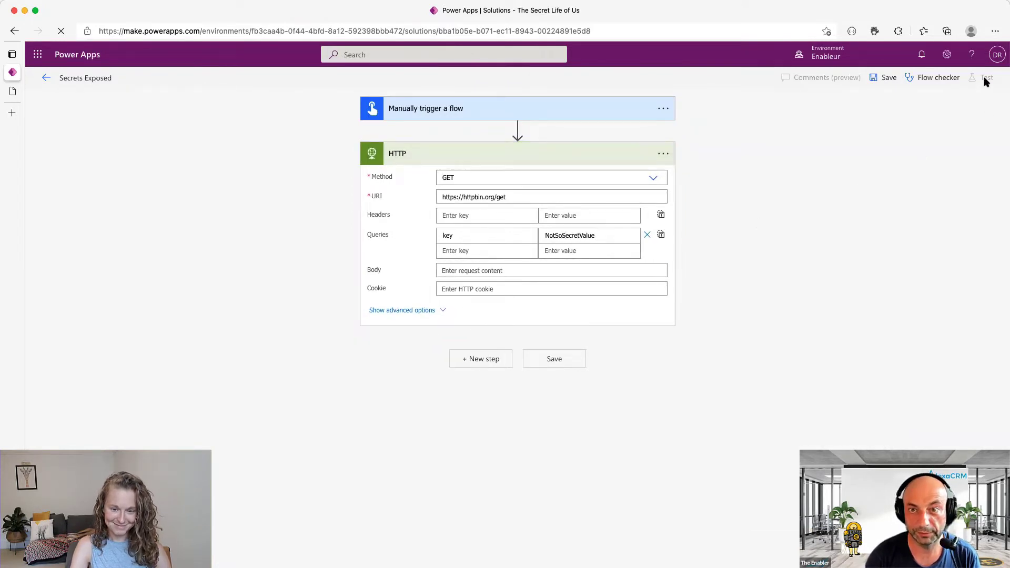
click(886, 78)
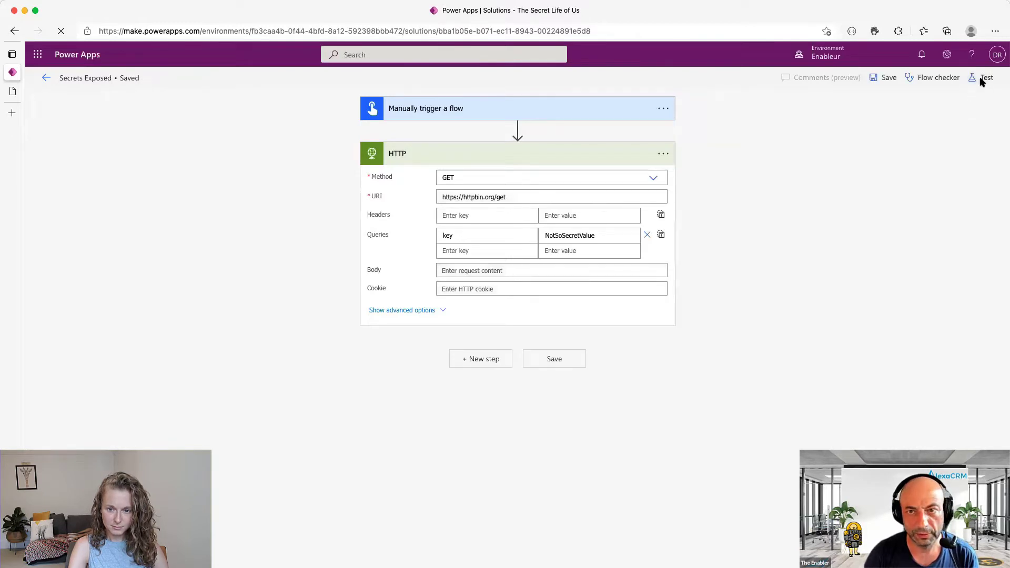
click(982, 78)
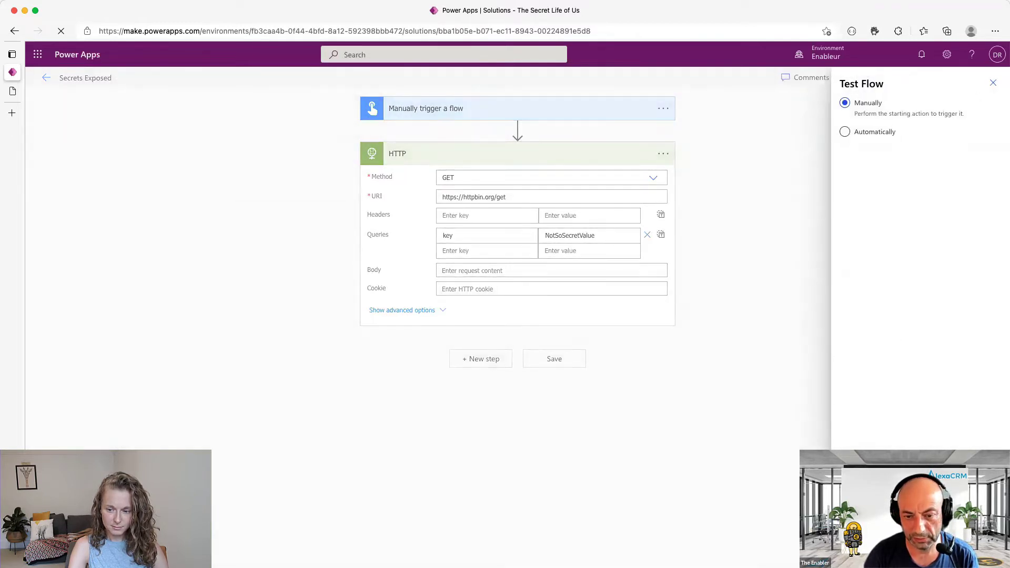
click(853, 547)
click(523, 174)
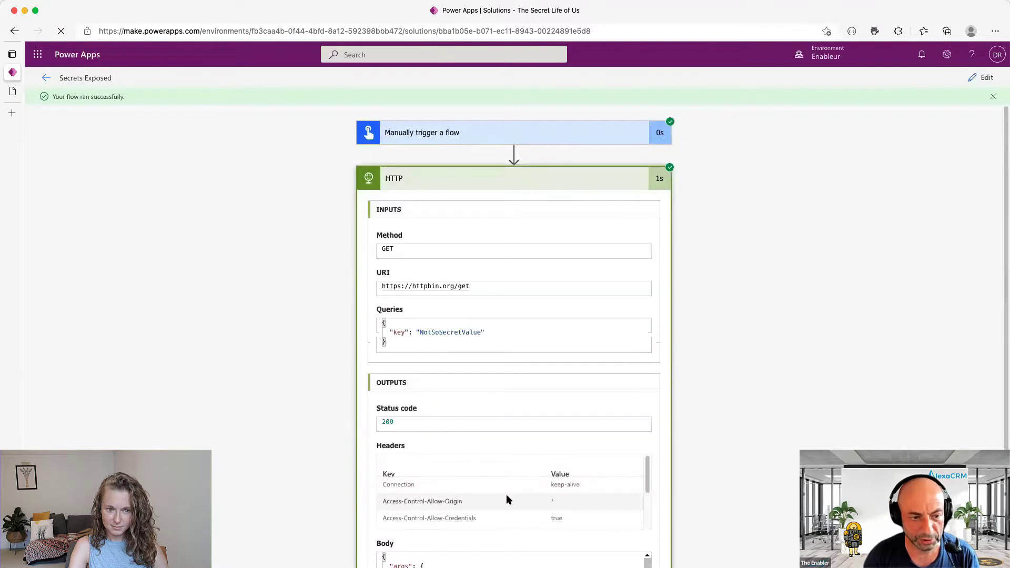
scroll(545, 471, down, 3)
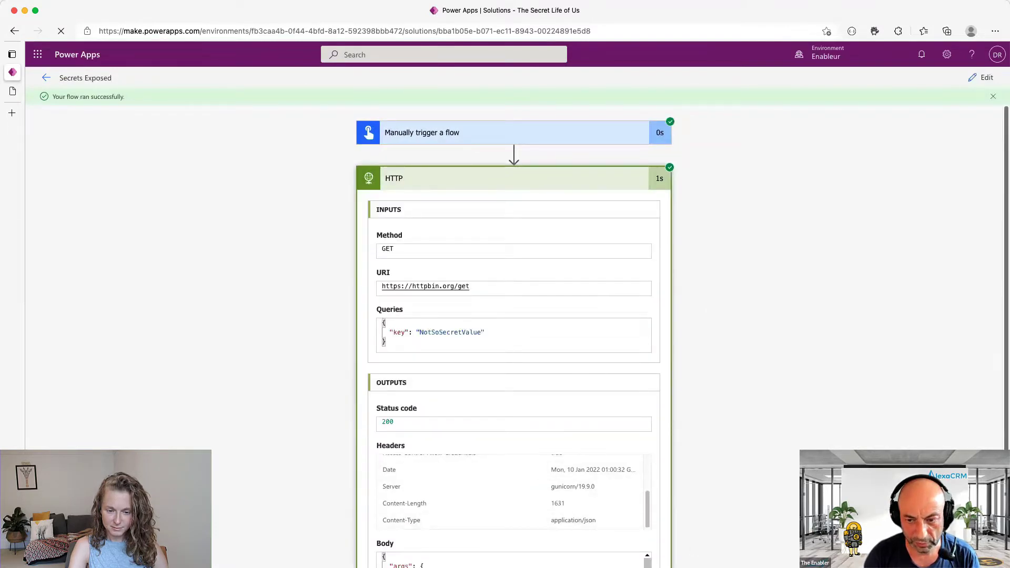
scroll(442, 484, down, 3)
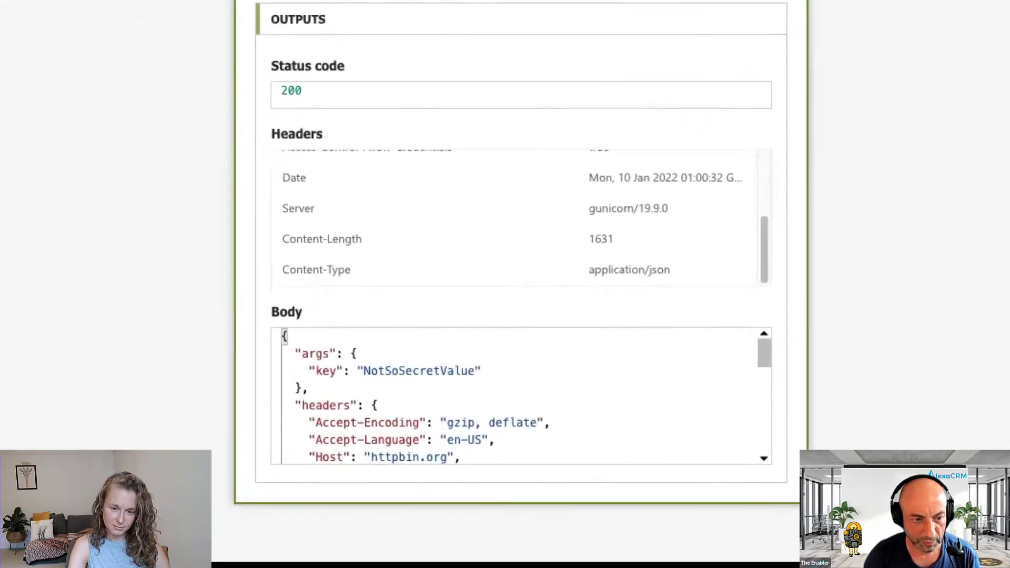
click(395, 351)
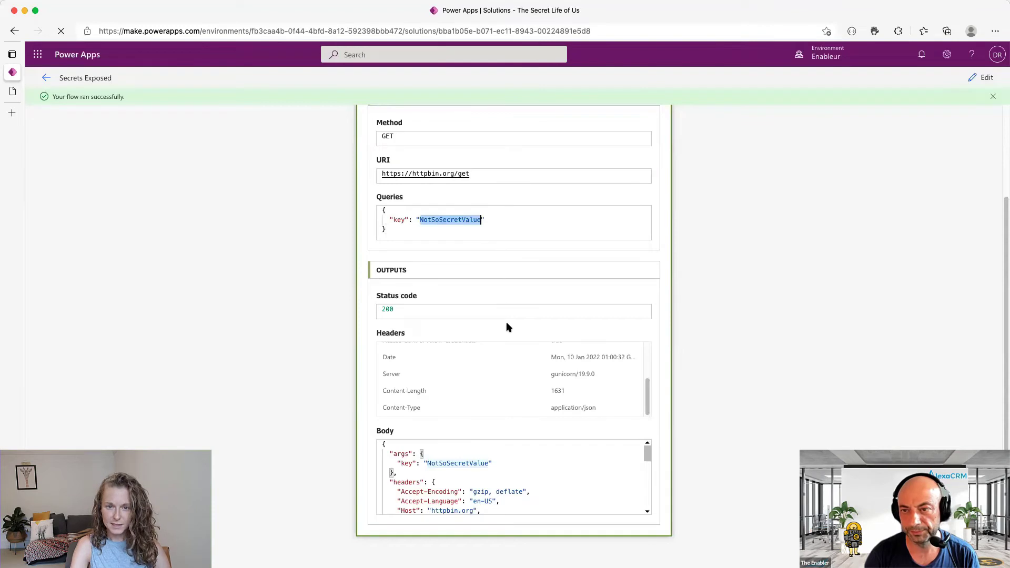
scroll(999, 115, up, 3)
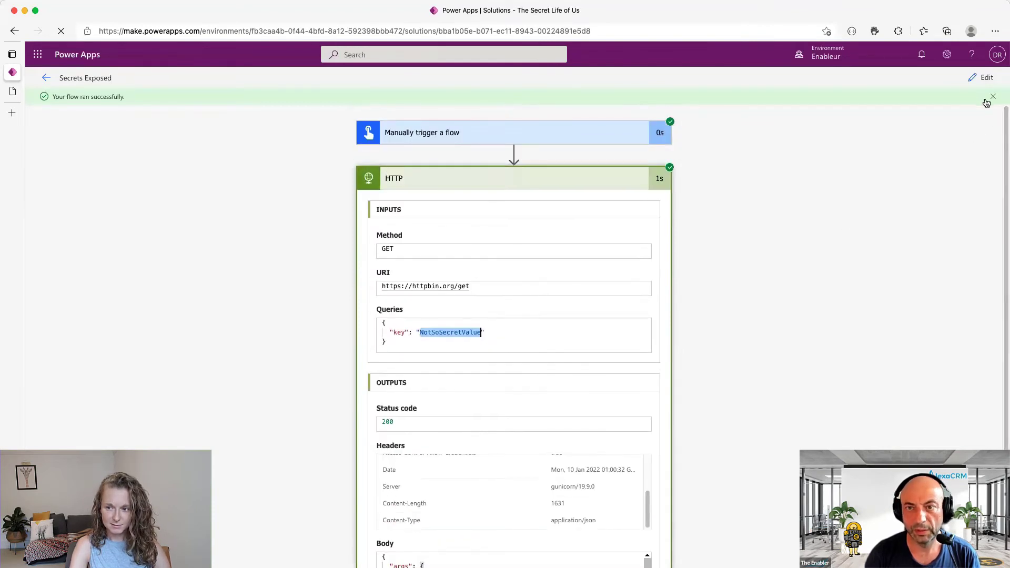
click(991, 98)
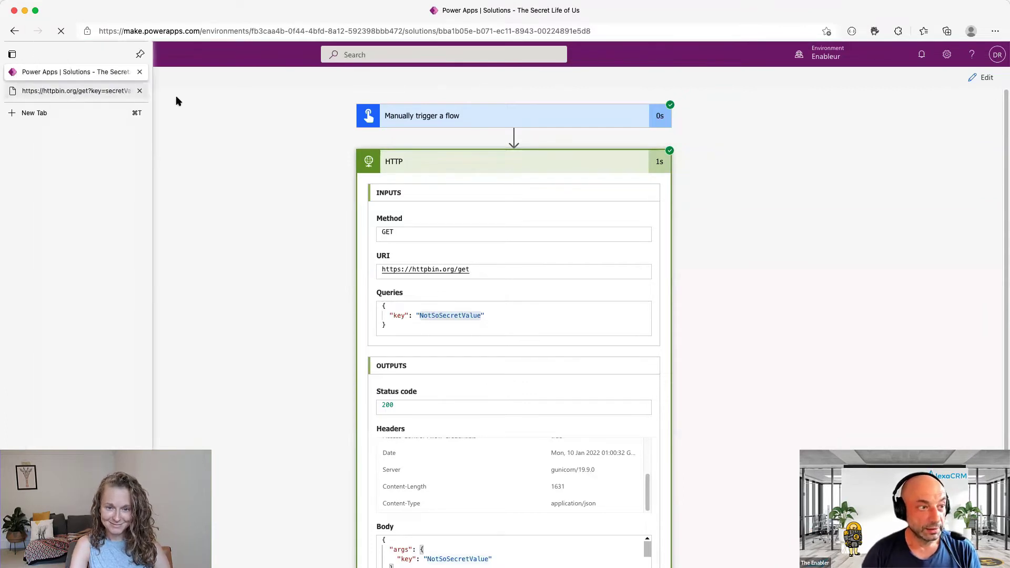
- Navigate the httpbin tab to portal.azure.com
click(16, 91)
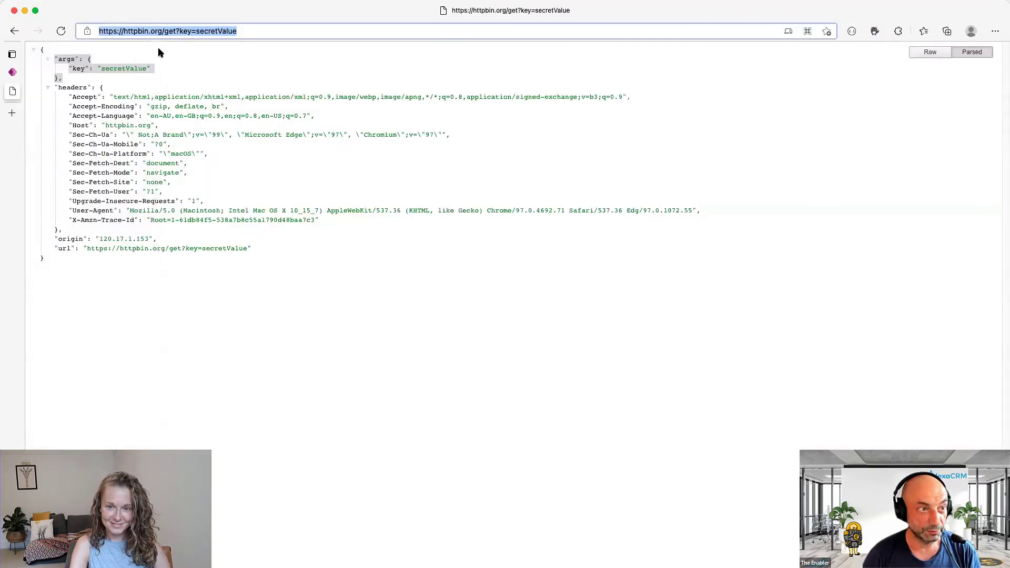
text(portal.azure.com)
key(Return)
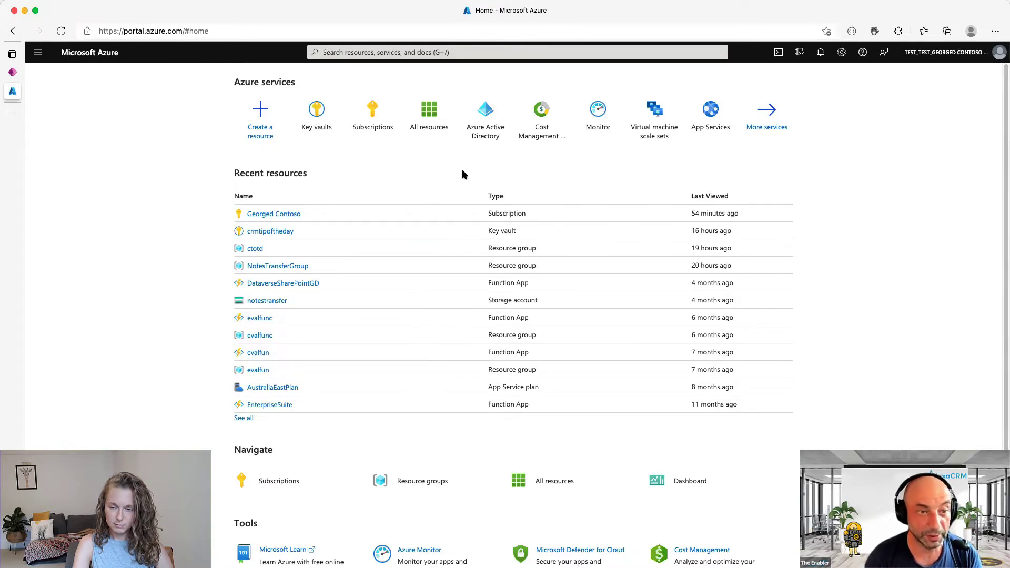
- Register the Microsoft.PowerPlatform resource provider on the subscription
click(274, 214)
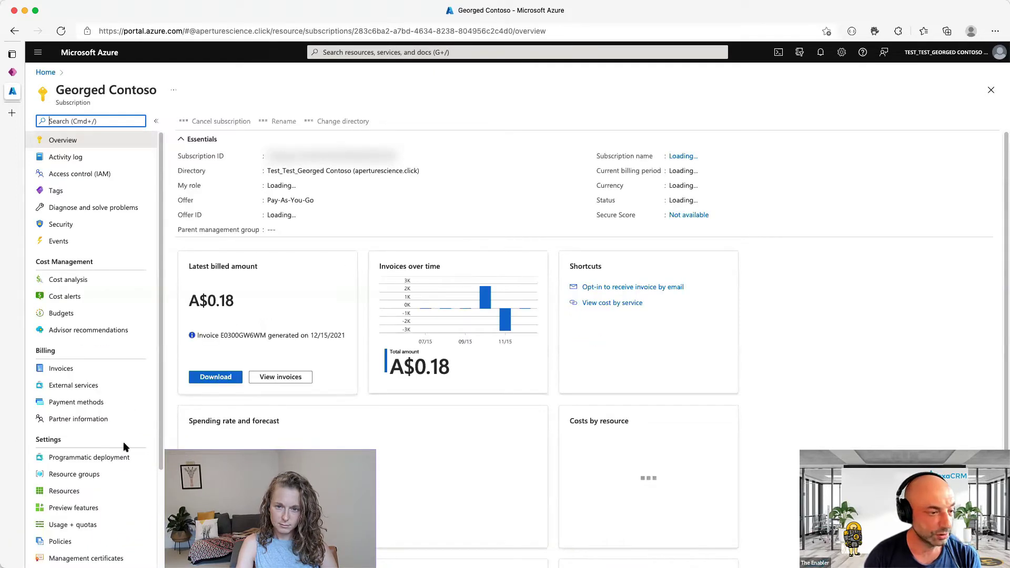
drag(163, 466, 162, 521)
click(78, 515)
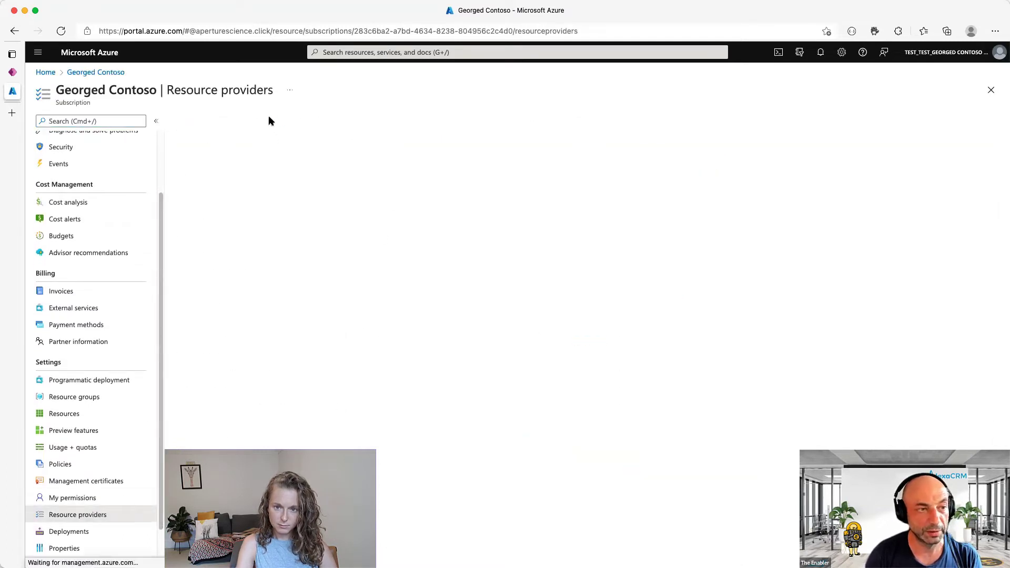
click(276, 140)
key(Down)
key(Return)
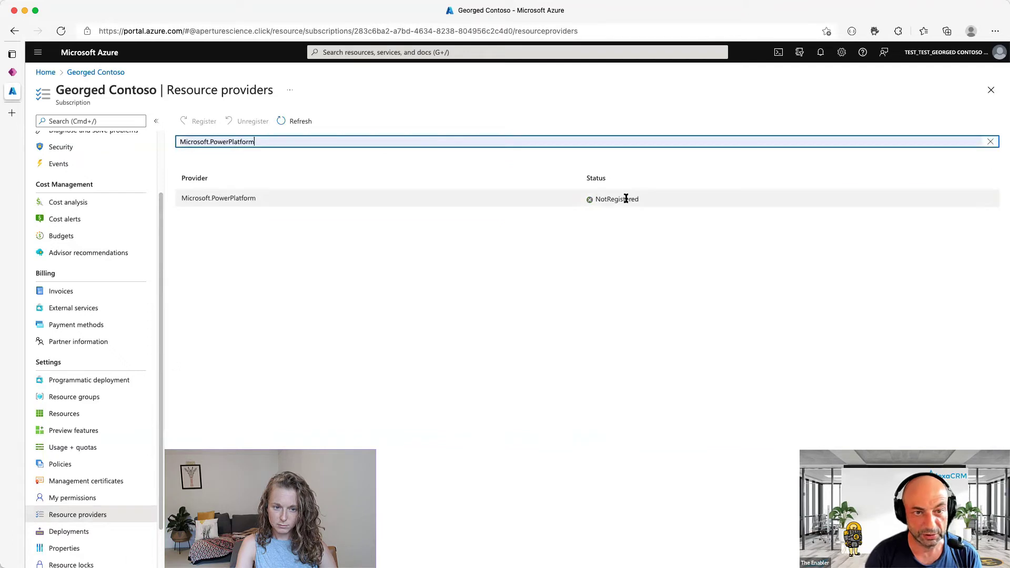
click(382, 201)
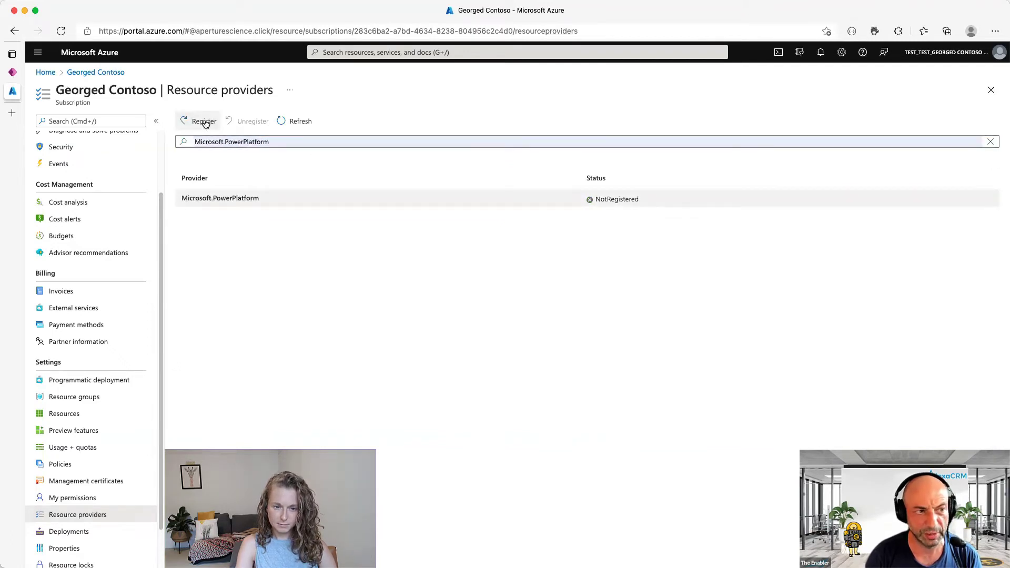
click(204, 121)
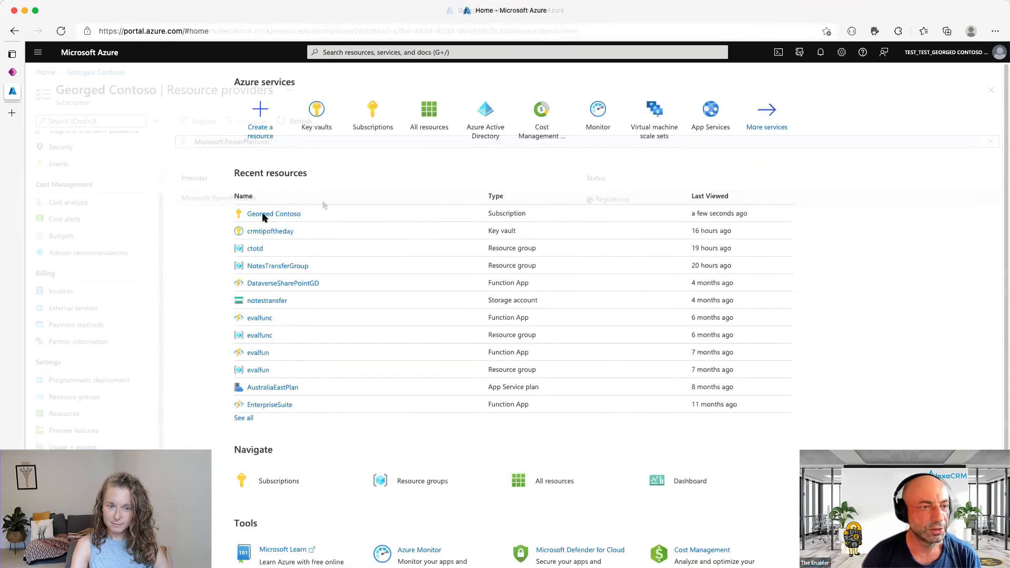
- Confirm Microsoft.PowerPlatform shows as Registered, then return to the portal home page
click(280, 213)
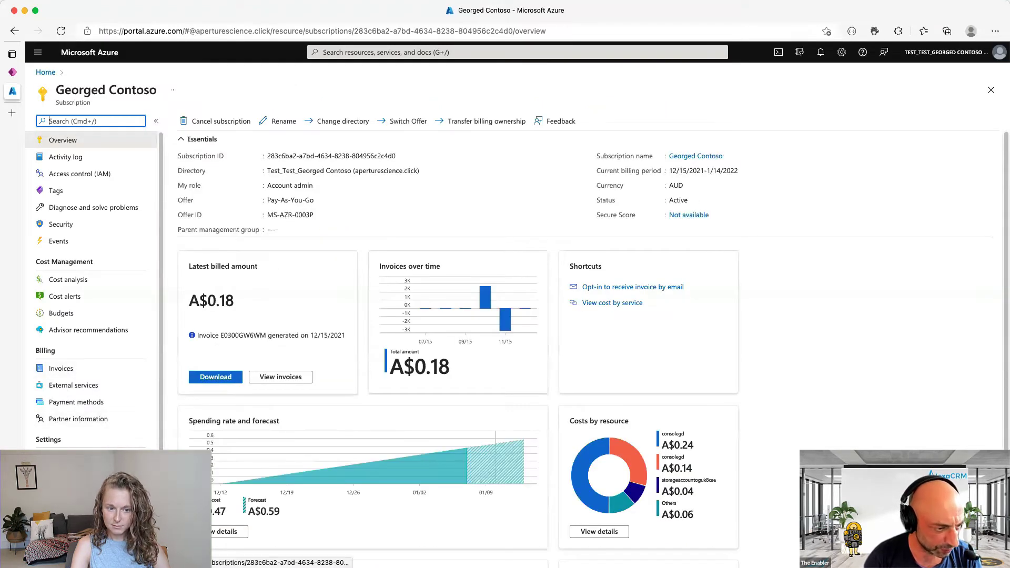
scroll(89, 289, down, 3)
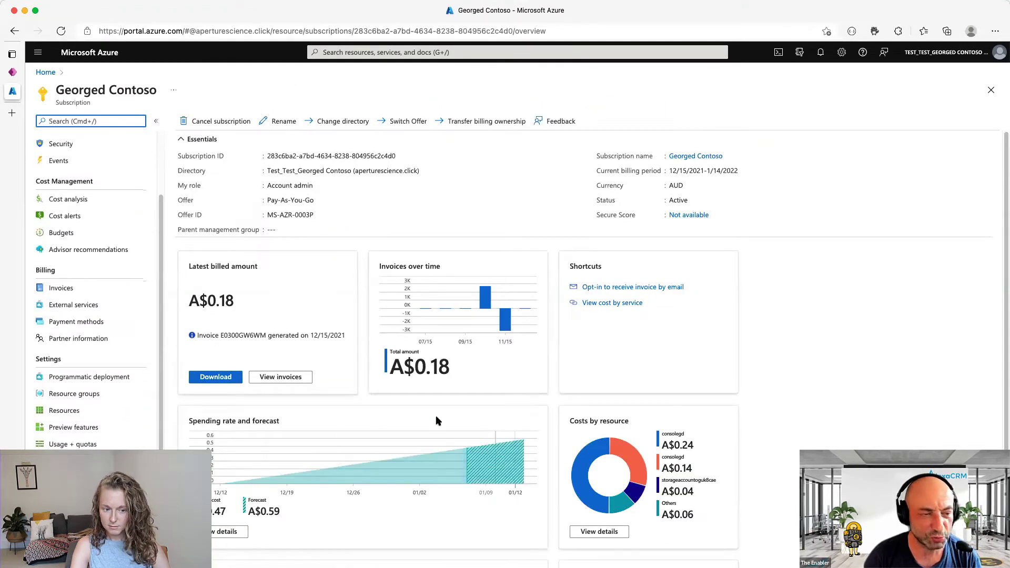
scroll(344, 428, down, 1)
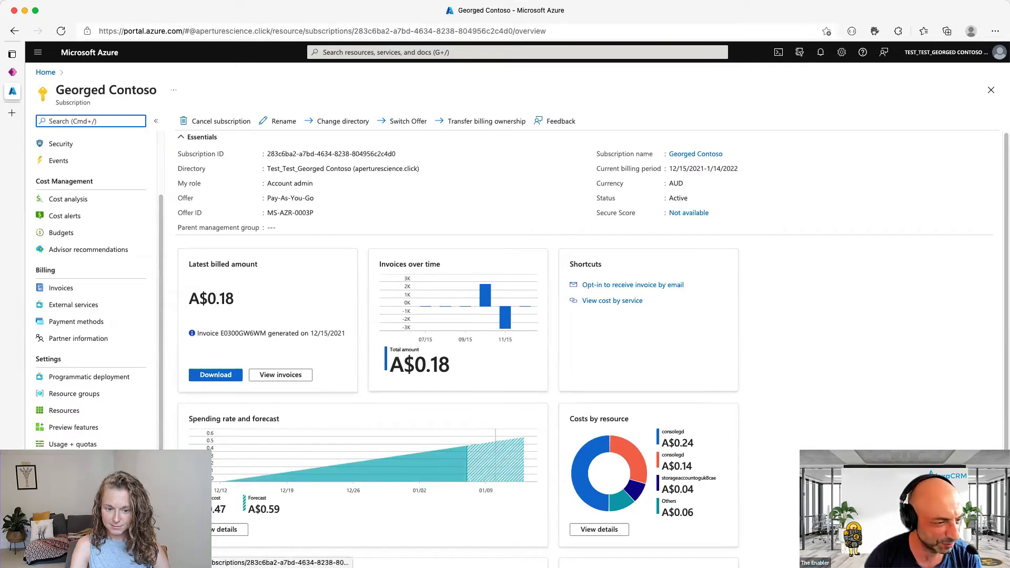
click(73, 460)
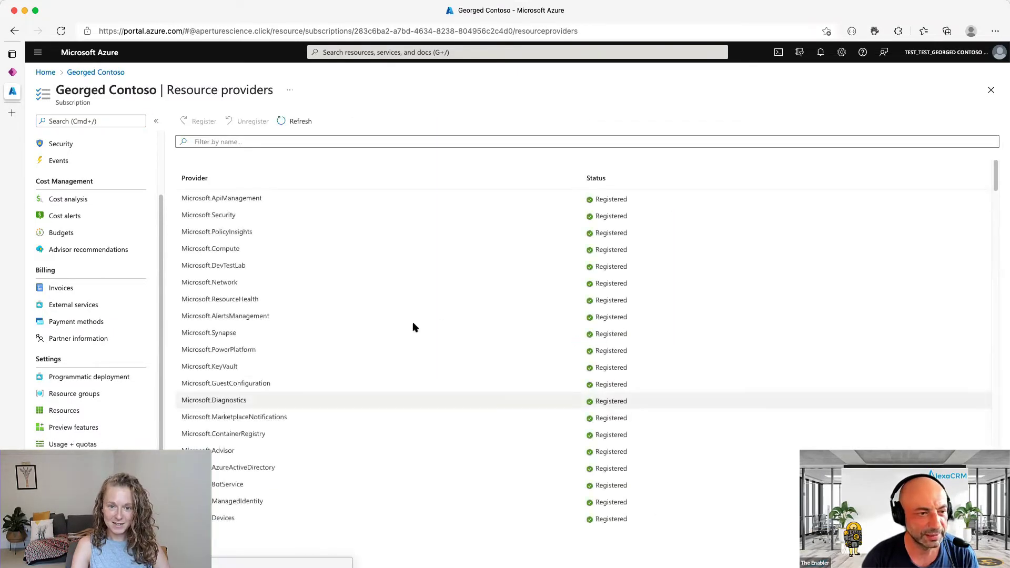
click(279, 141)
click(284, 170)
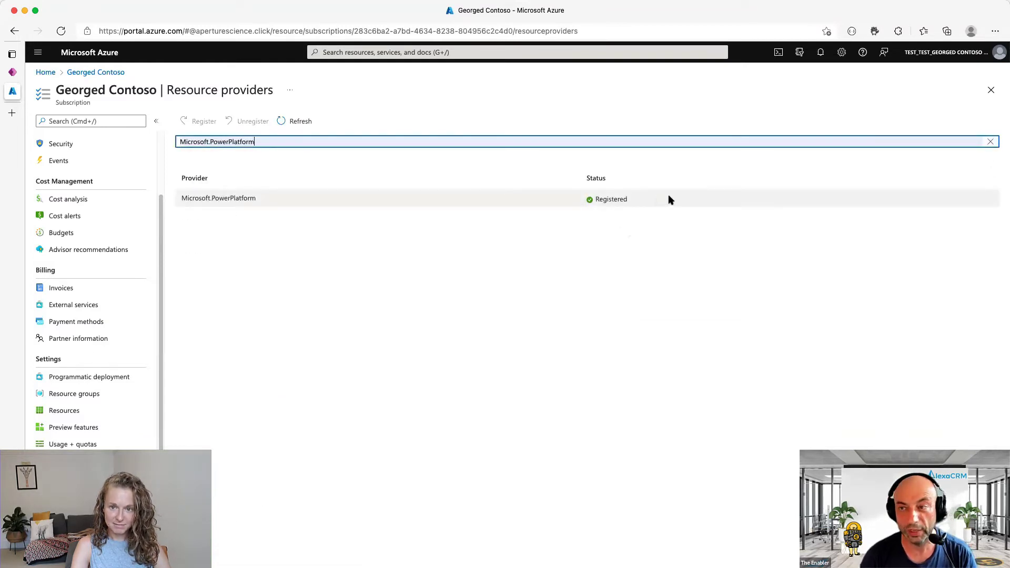
click(46, 72)
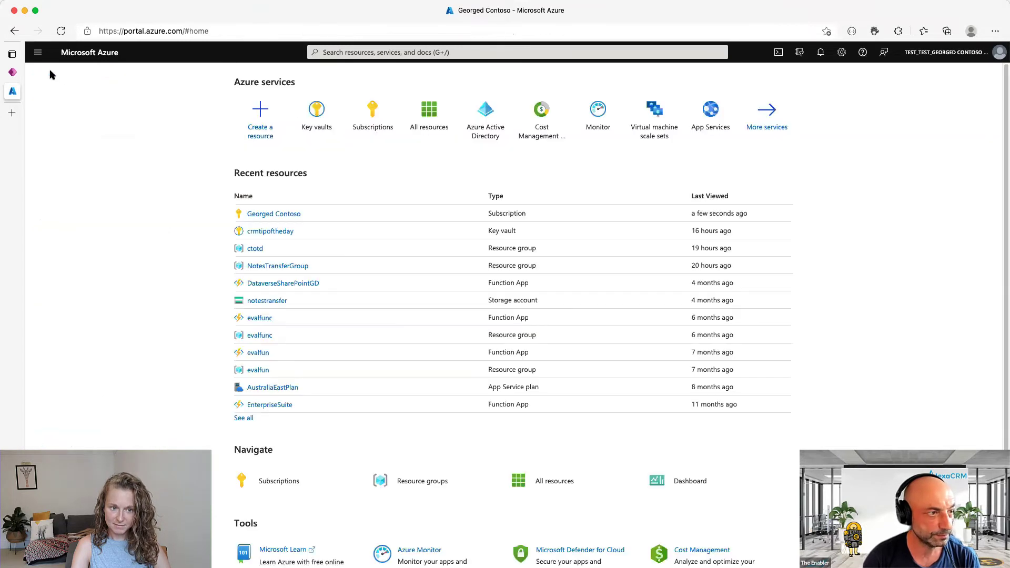
- Create key vault citizenvault in new resource group citizen, region Australia East, via Review + create
click(317, 113)
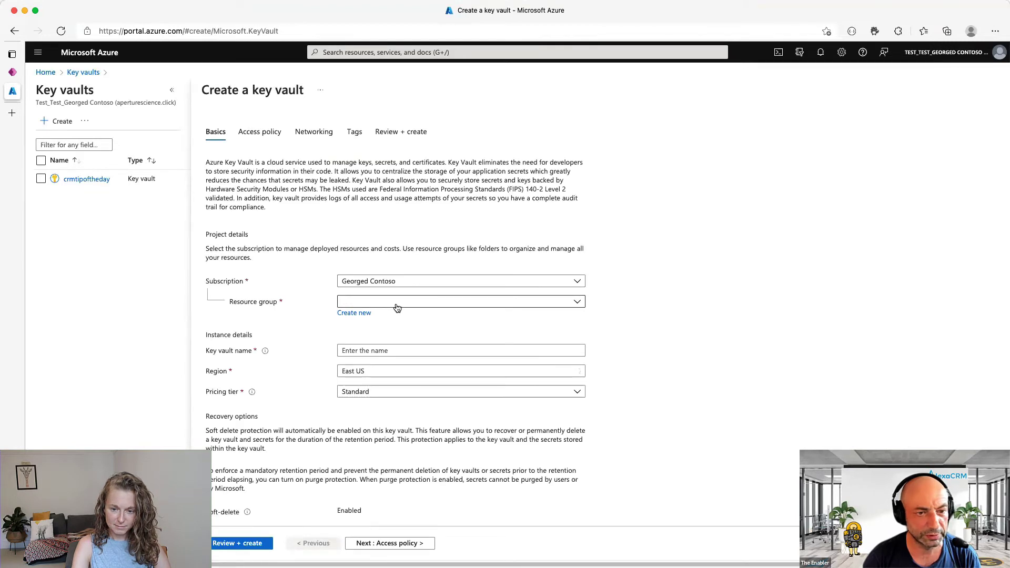
click(349, 315)
text(citizen)
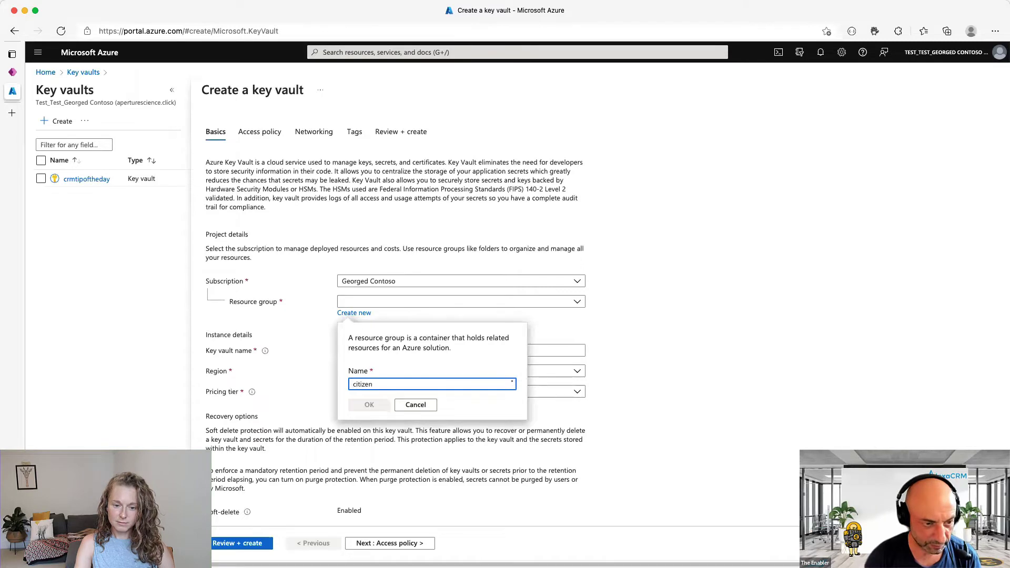
click(367, 406)
click(452, 349)
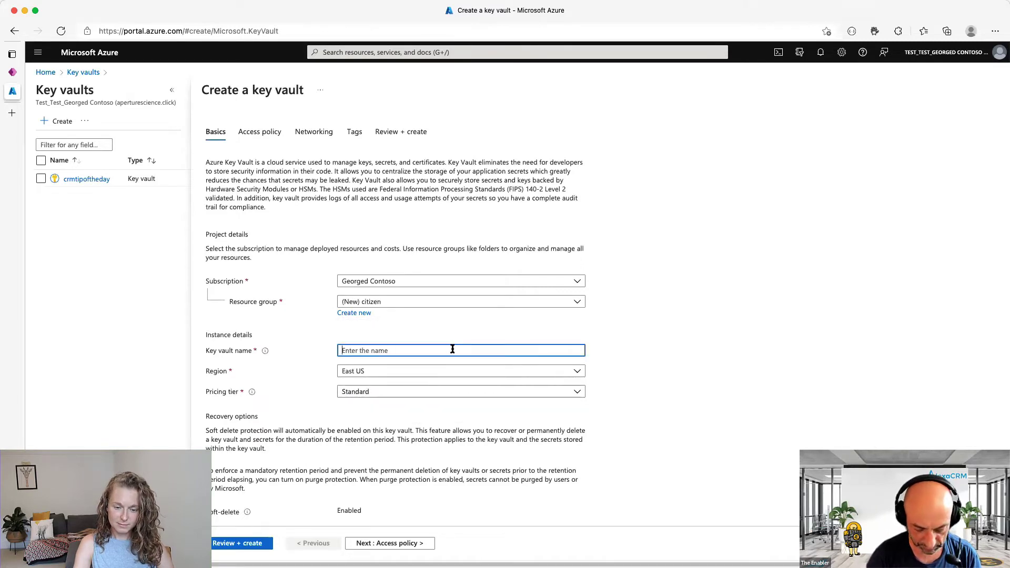
text(citizenvault)
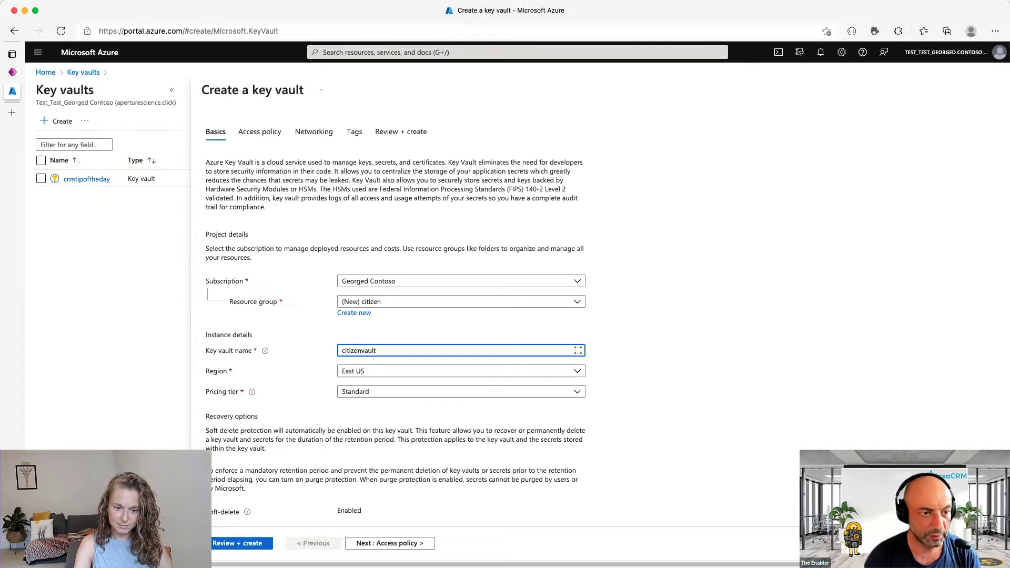
click(393, 371)
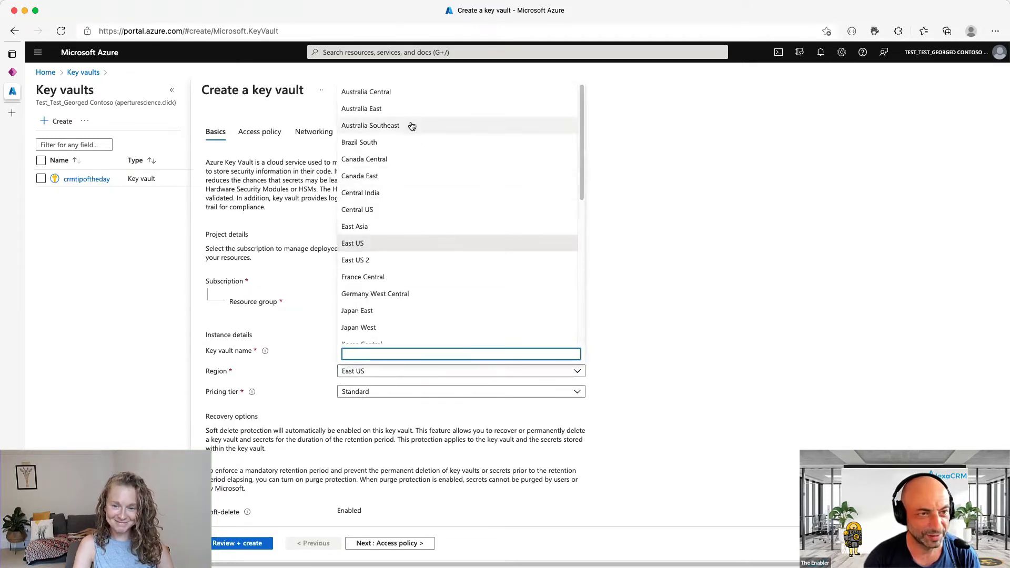
click(409, 110)
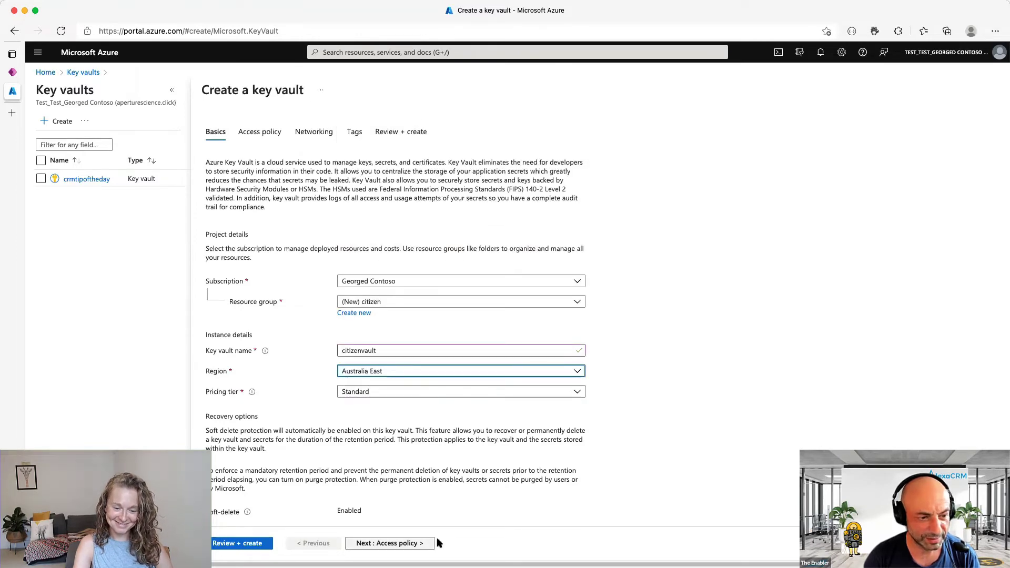
click(257, 549)
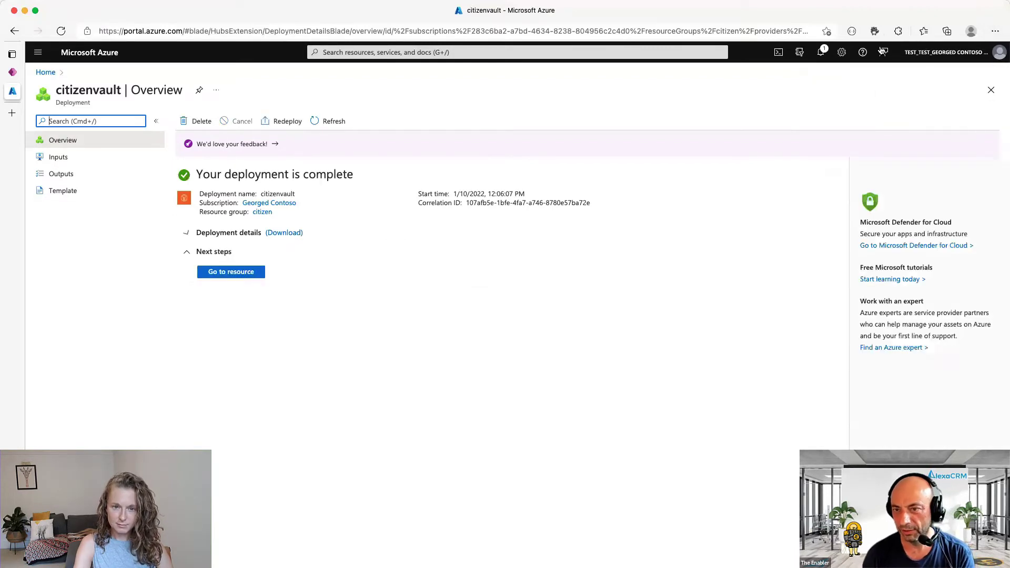
- Open the citizenvault key vault and go to its Access control (IAM) page
click(242, 273)
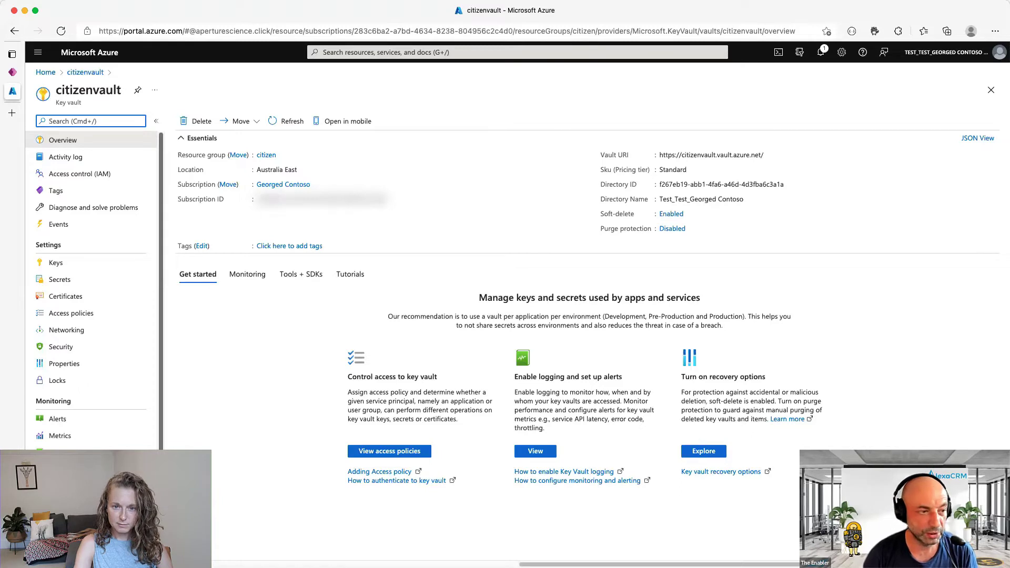
click(79, 174)
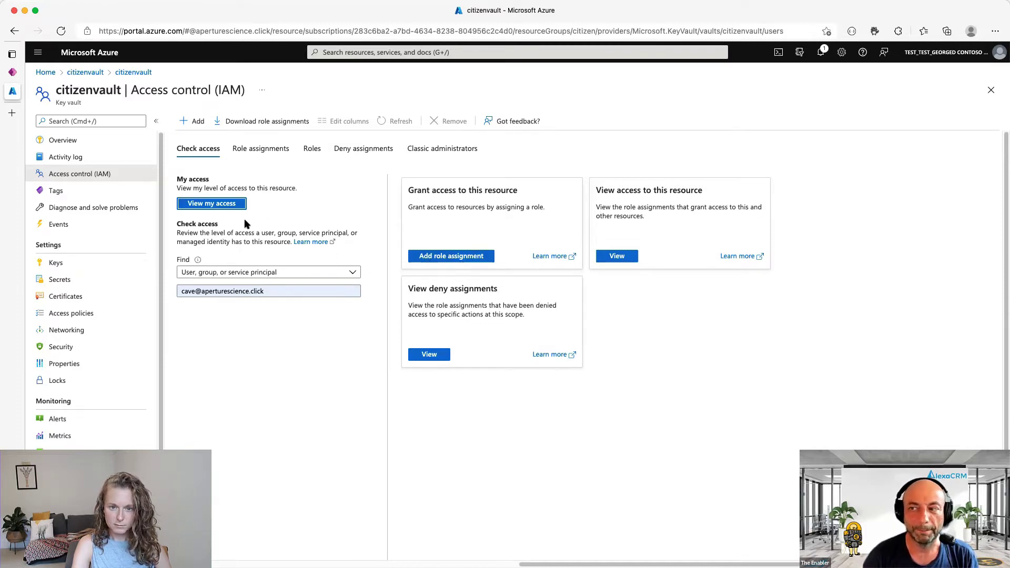
- Add a citizenvault access policy granting the Dataverse application Get permission on secrets
click(84, 315)
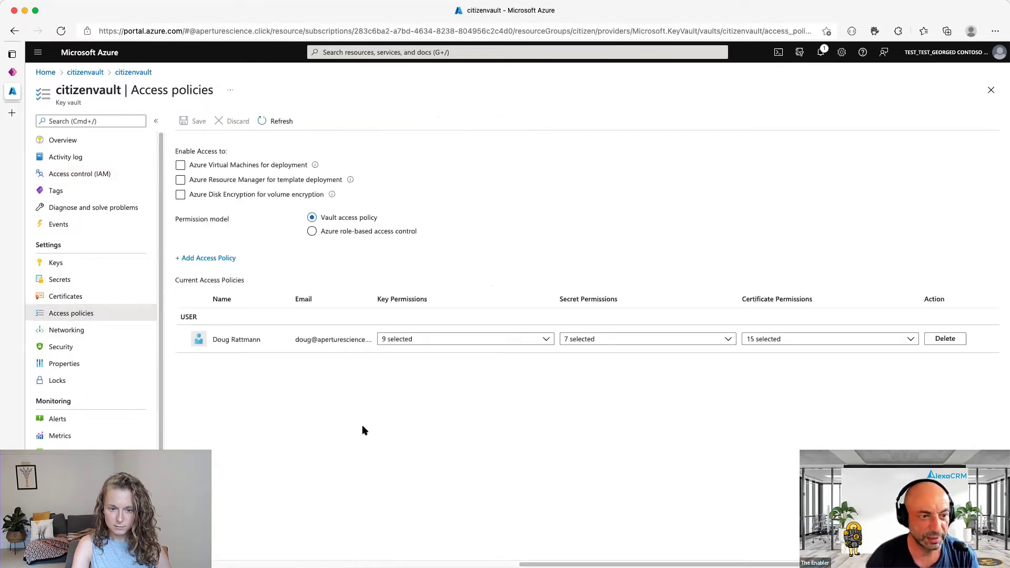
click(211, 260)
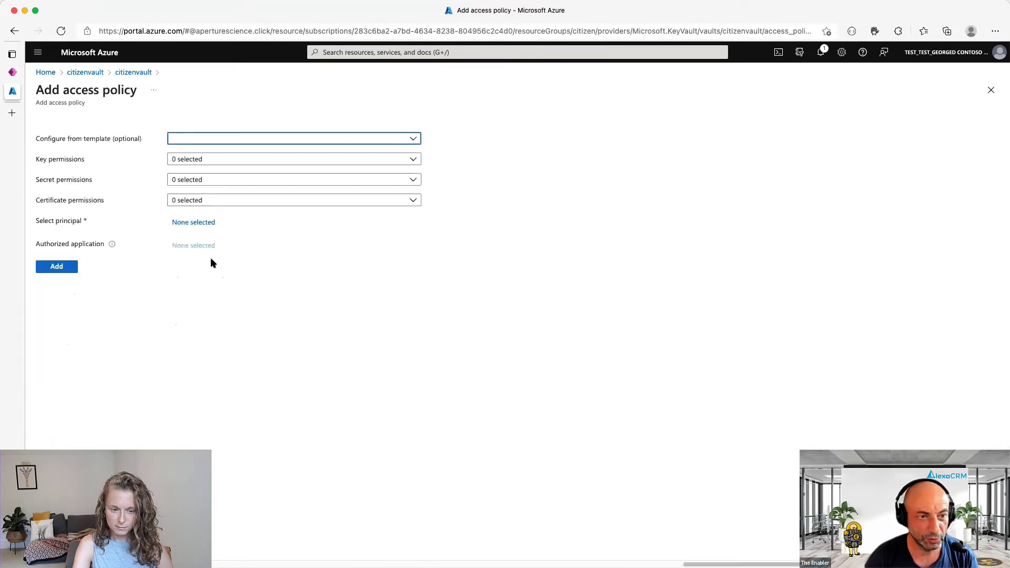
click(209, 180)
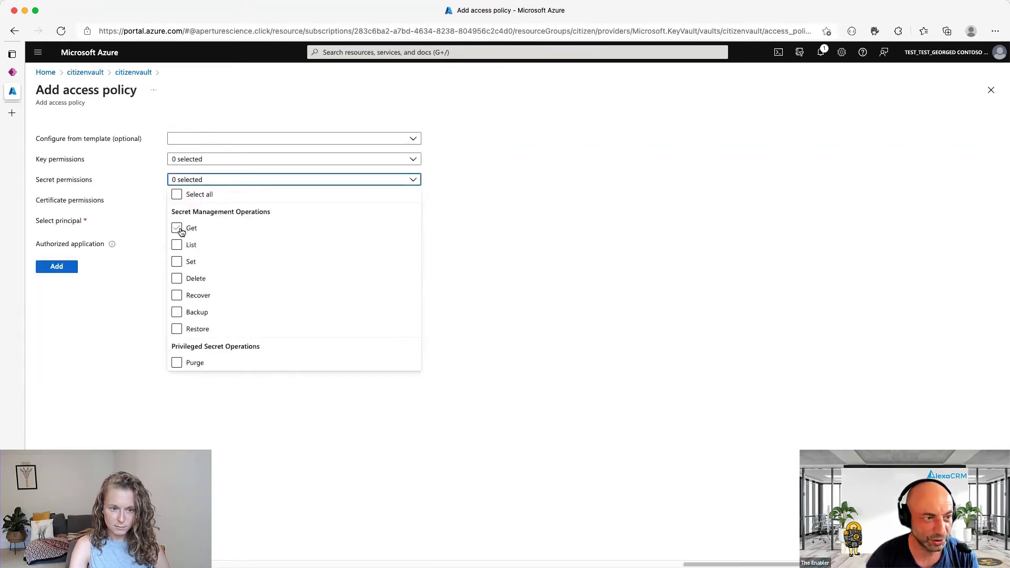
click(189, 230)
click(553, 190)
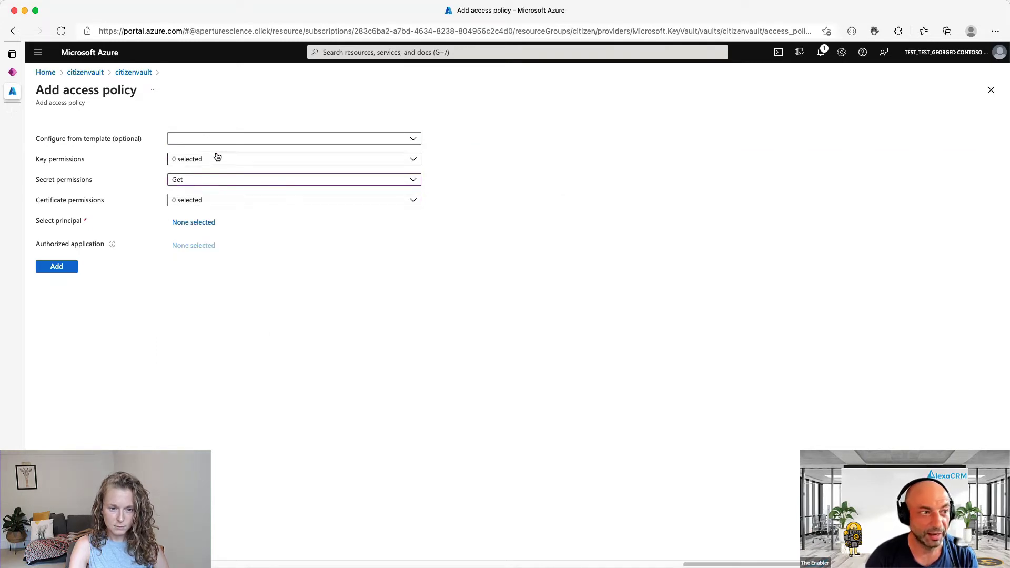
click(190, 223)
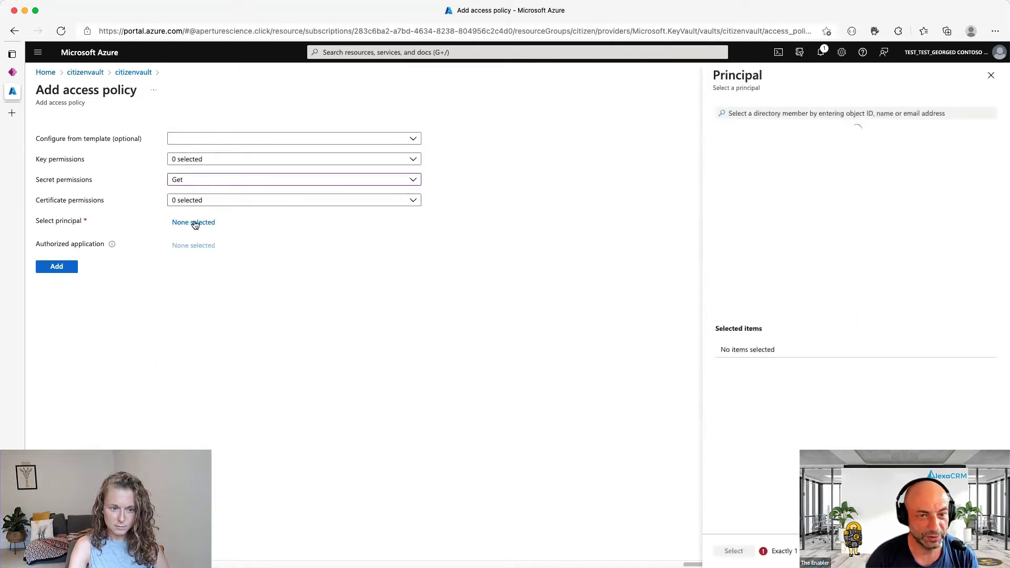
click(797, 113)
text(dataverse)
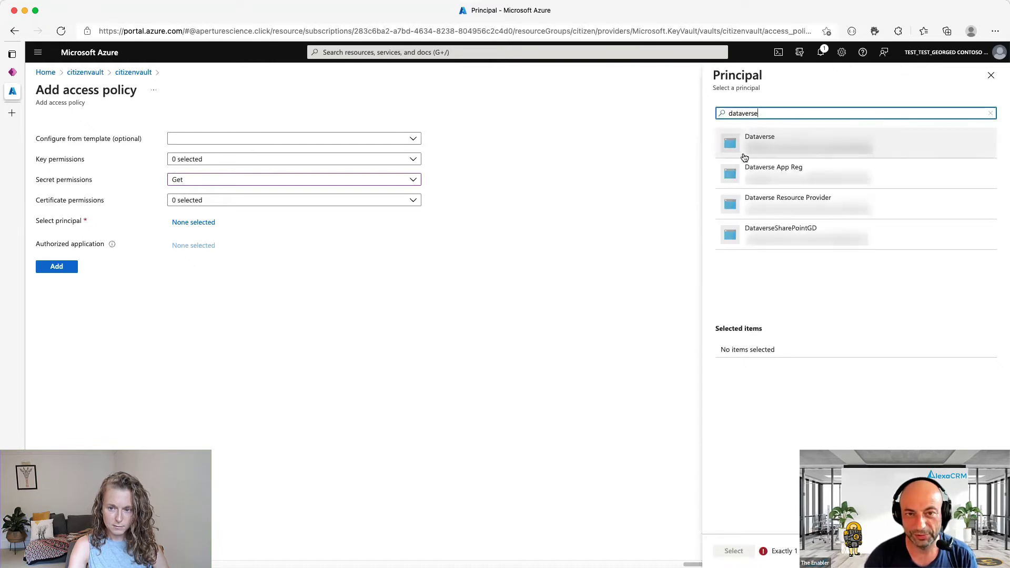
click(780, 138)
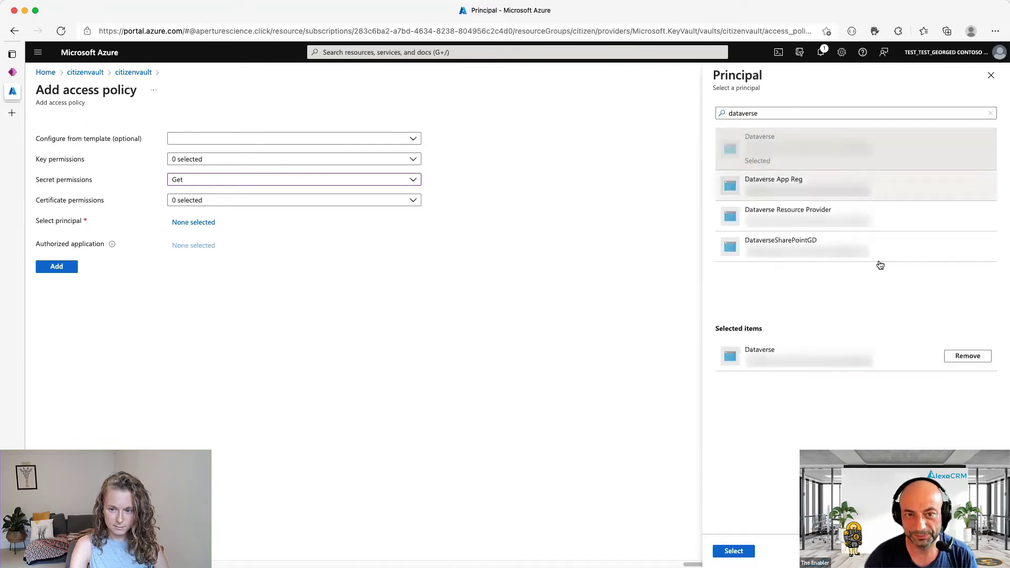
click(750, 550)
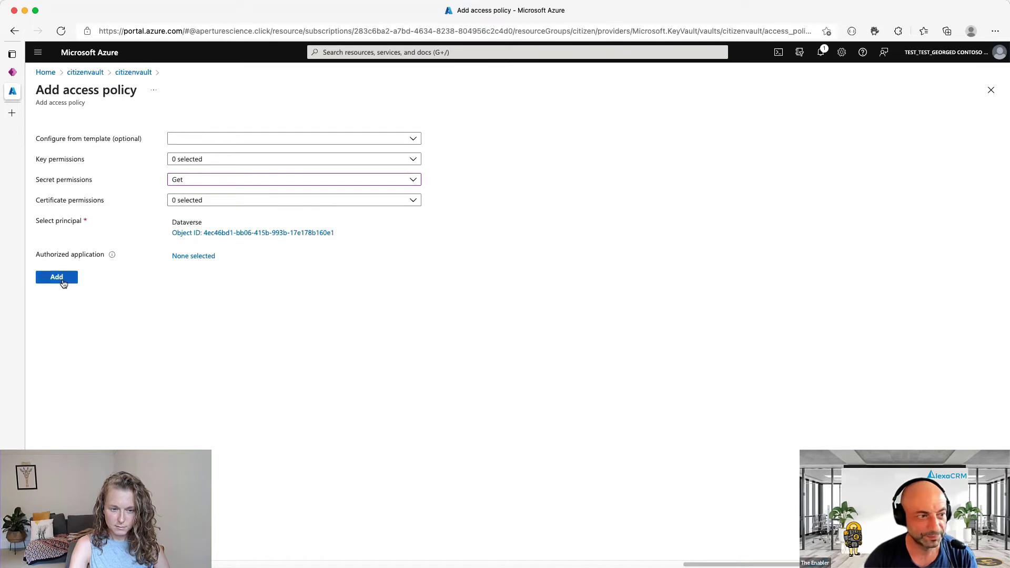
click(62, 280)
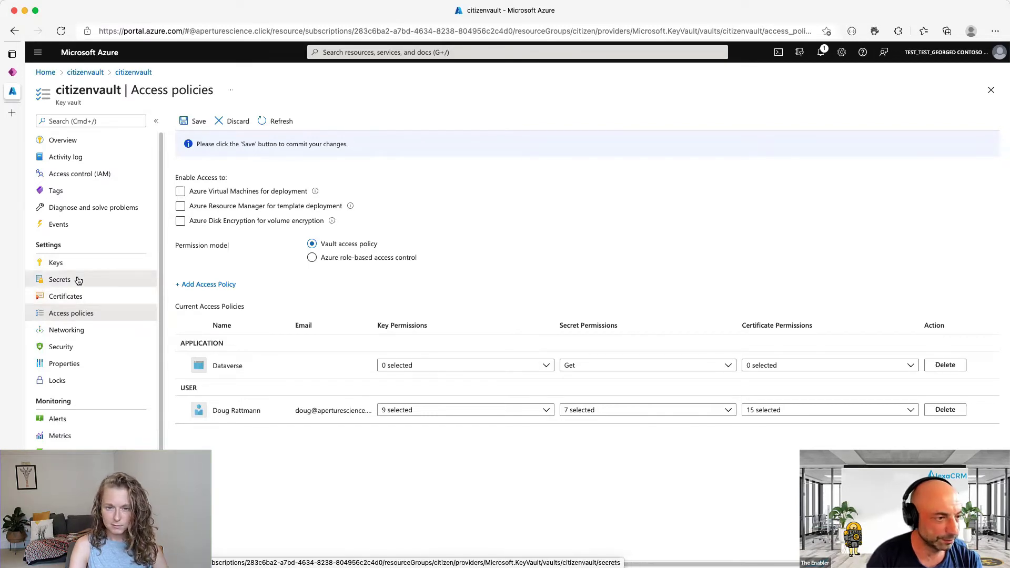
- Start a new secret in citizenvault and name it APIKey
click(77, 279)
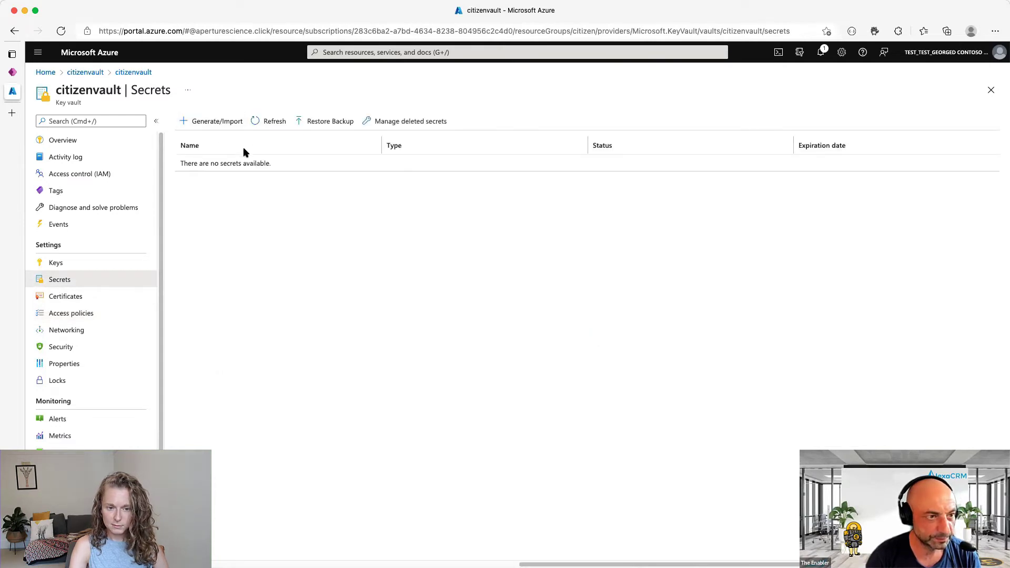
click(213, 124)
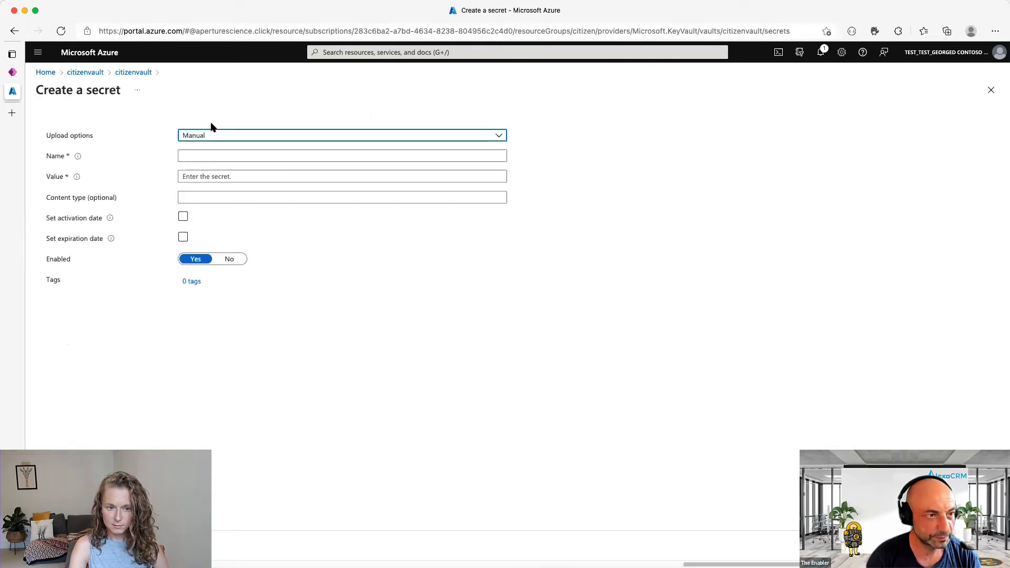
click(216, 155)
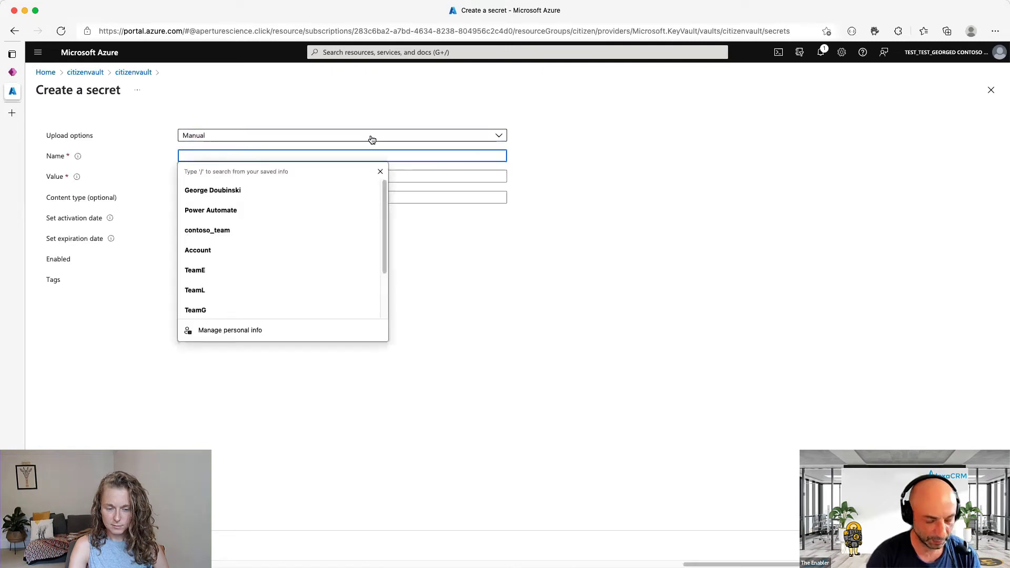
text(RealSecret)
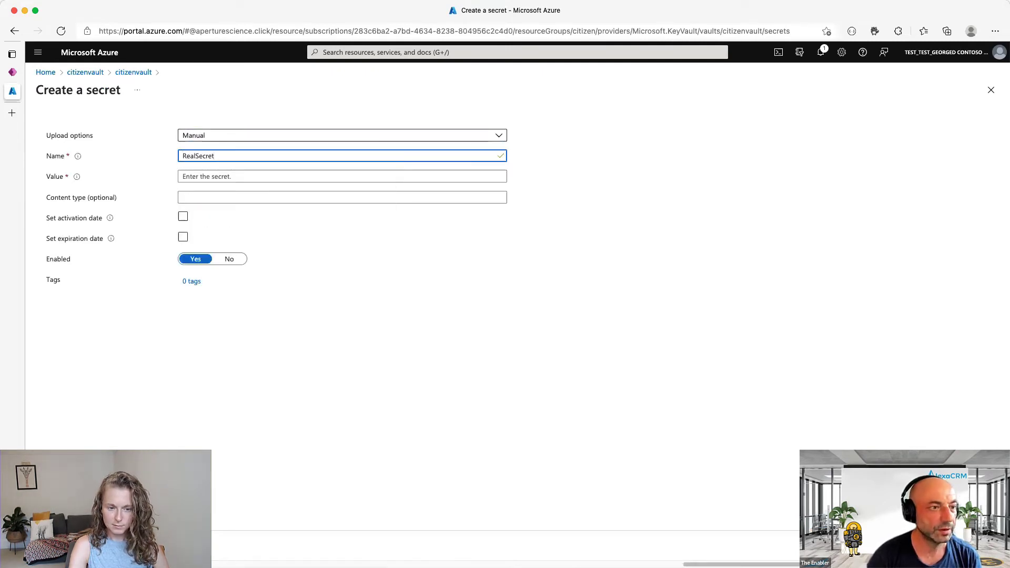
key(super+a)
text(API)
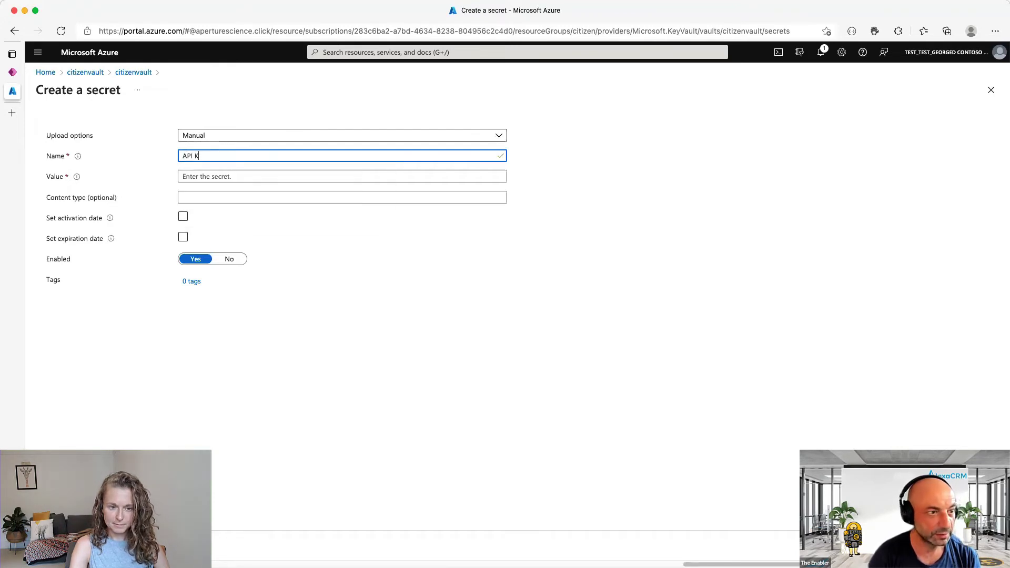
key(Tab)
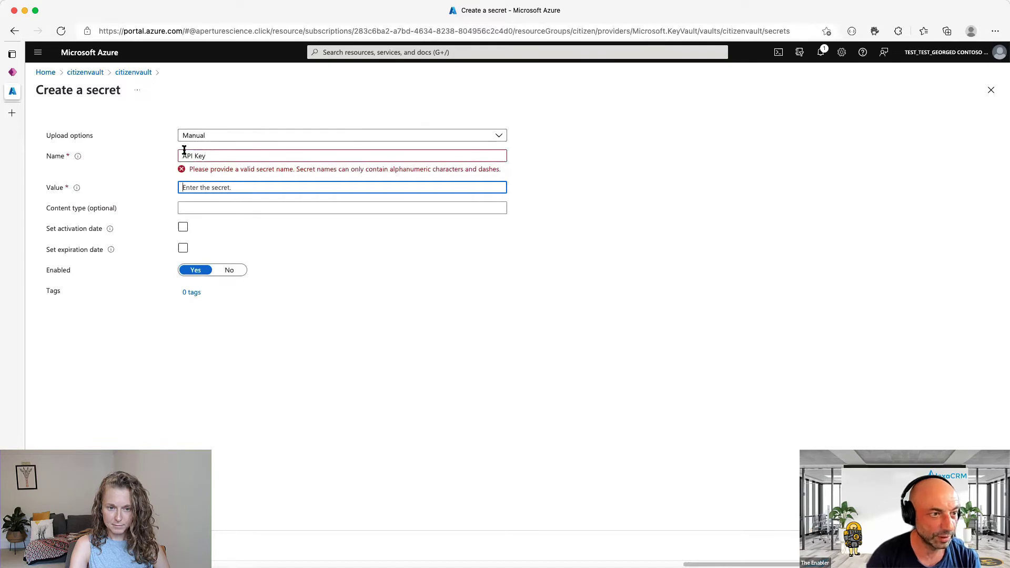
click(196, 154)
key(BackSpace)
key(Tab)
- Enter the API key as the secret value, verify it, and create the secret
text(••)
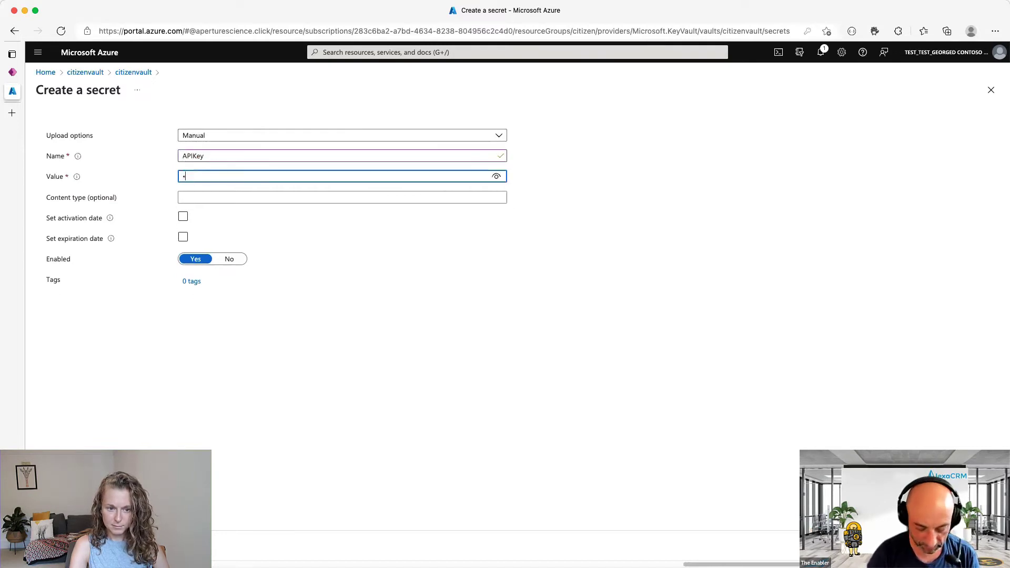
text(••••••)
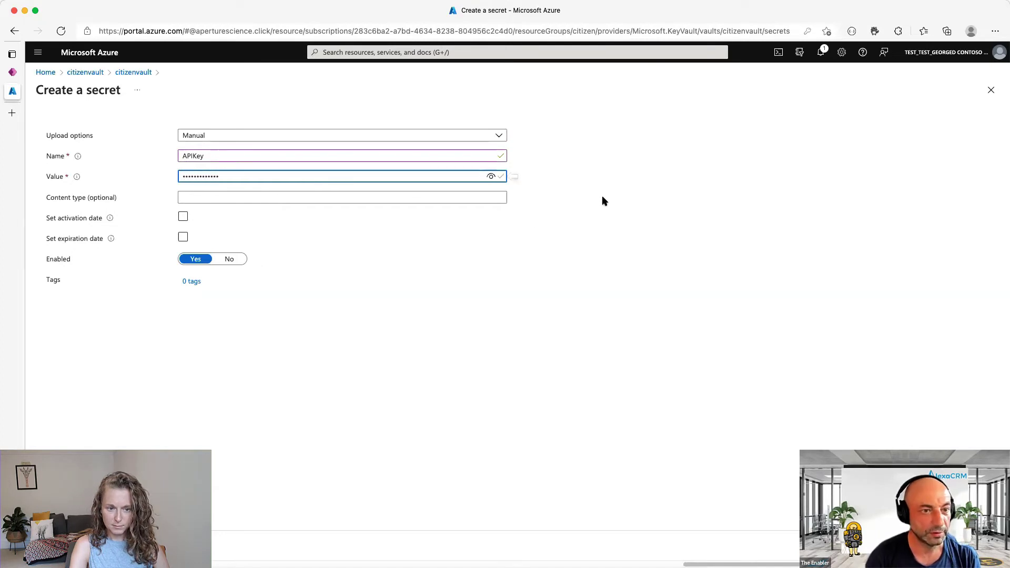
click(491, 177)
click(492, 177)
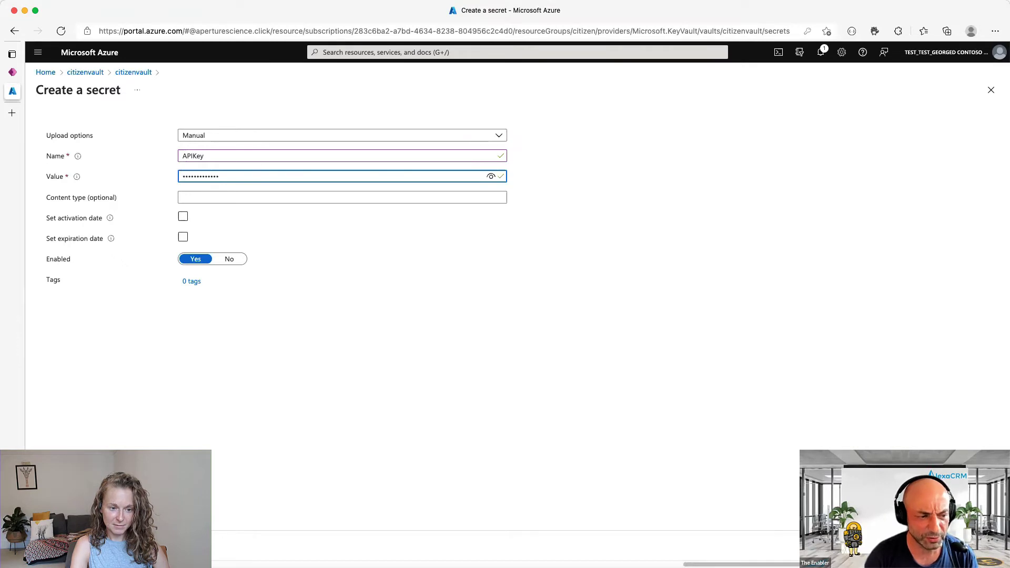
key(Return)
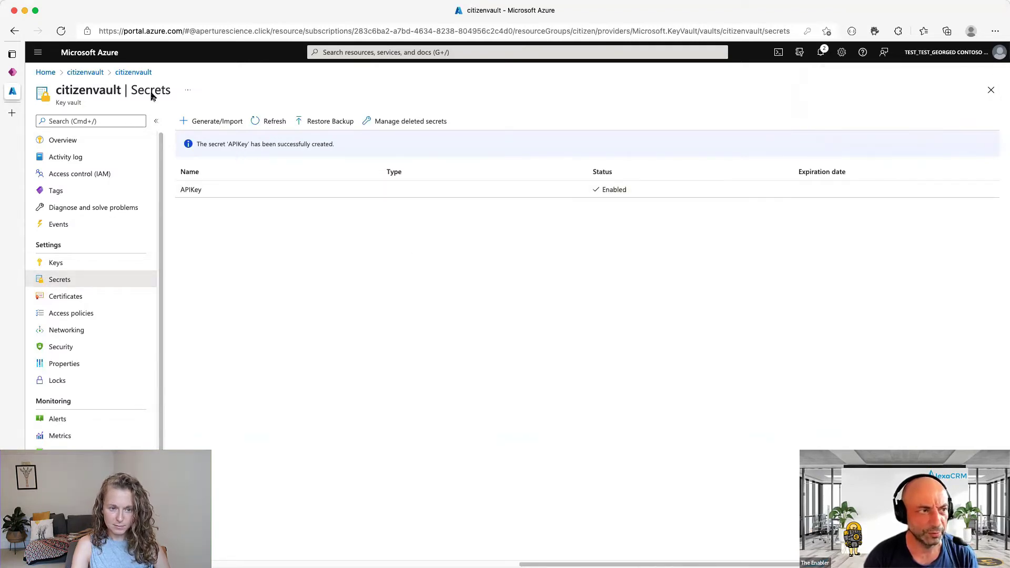
- In the solution, start a new environment variable named API Key
click(13, 73)
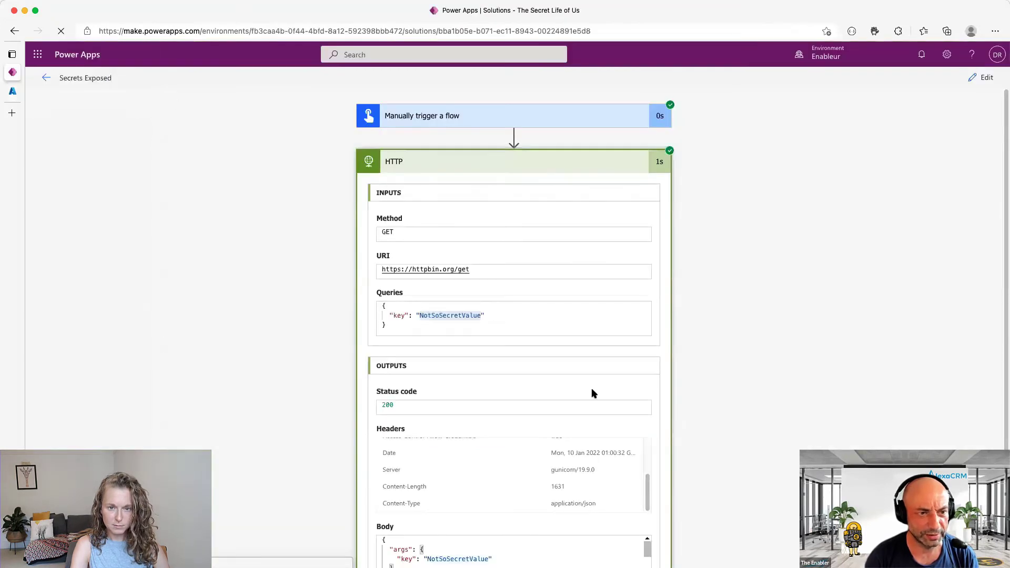
click(978, 77)
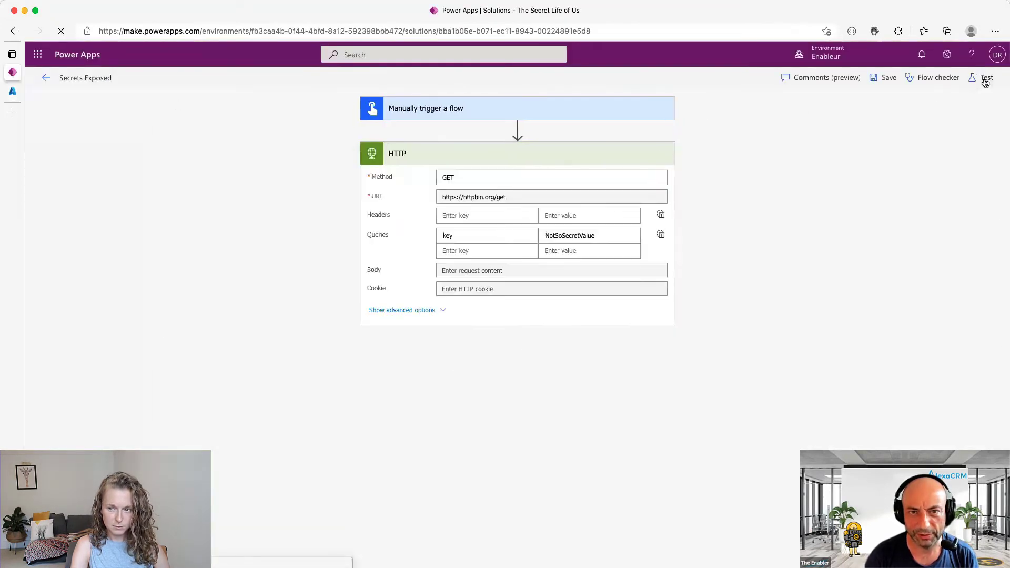
click(46, 80)
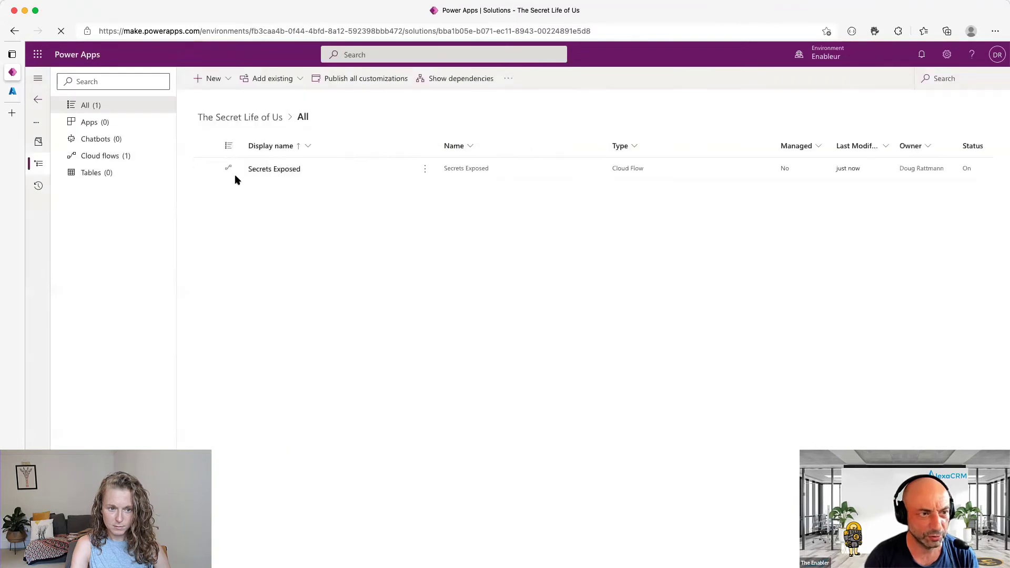
click(213, 78)
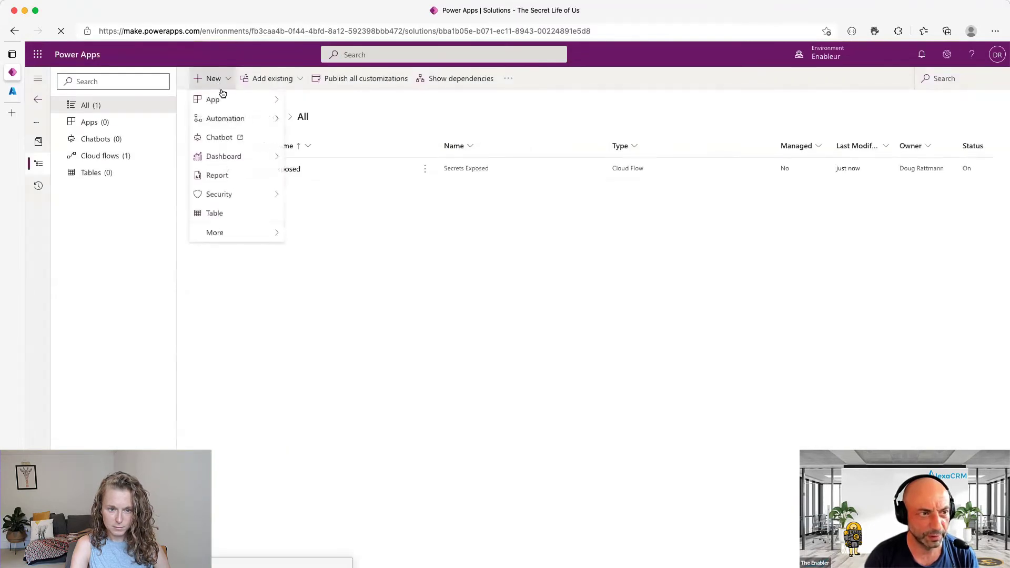
mouse_move(240, 123)
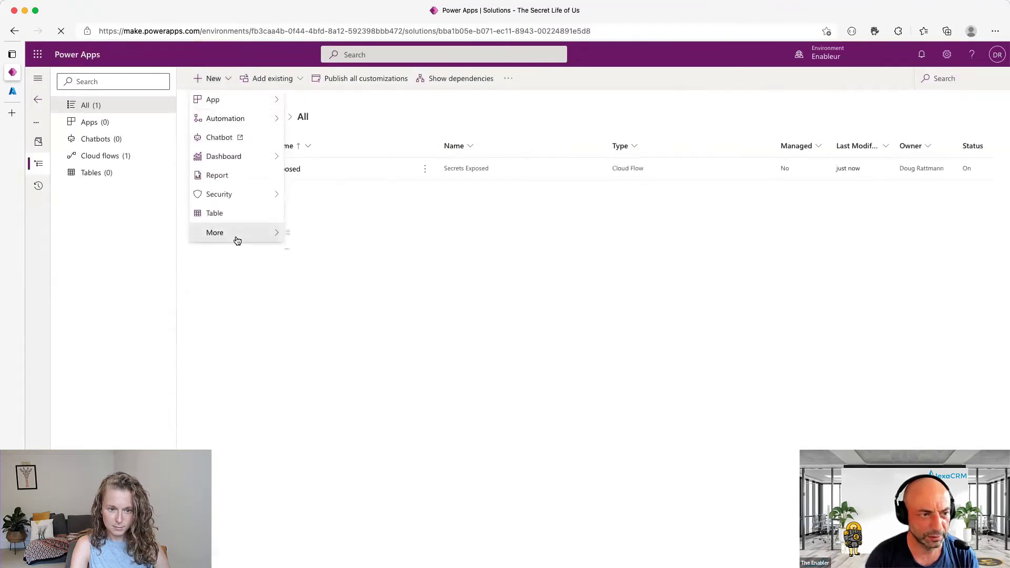
mouse_move(234, 236)
click(359, 309)
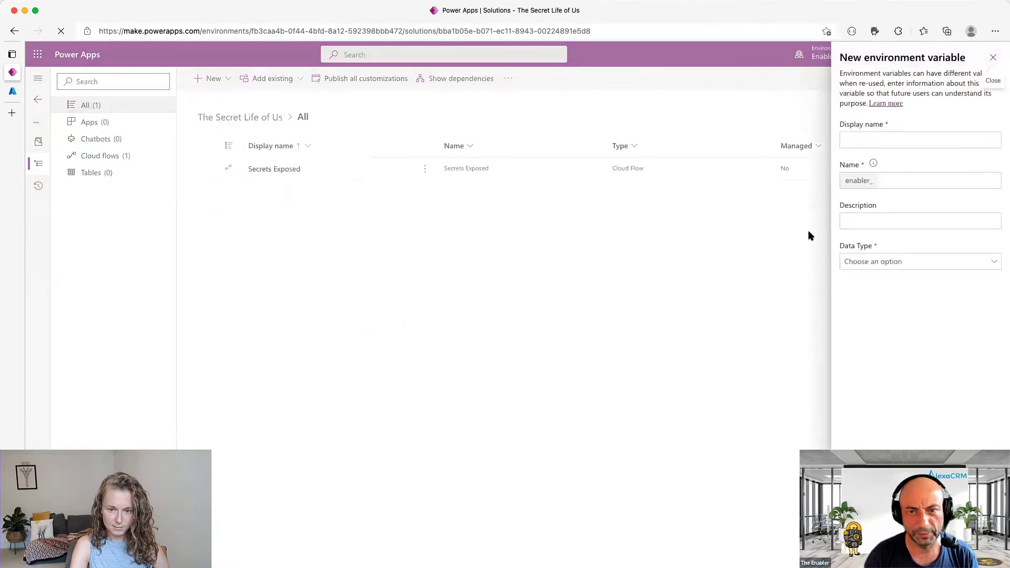
click(872, 140)
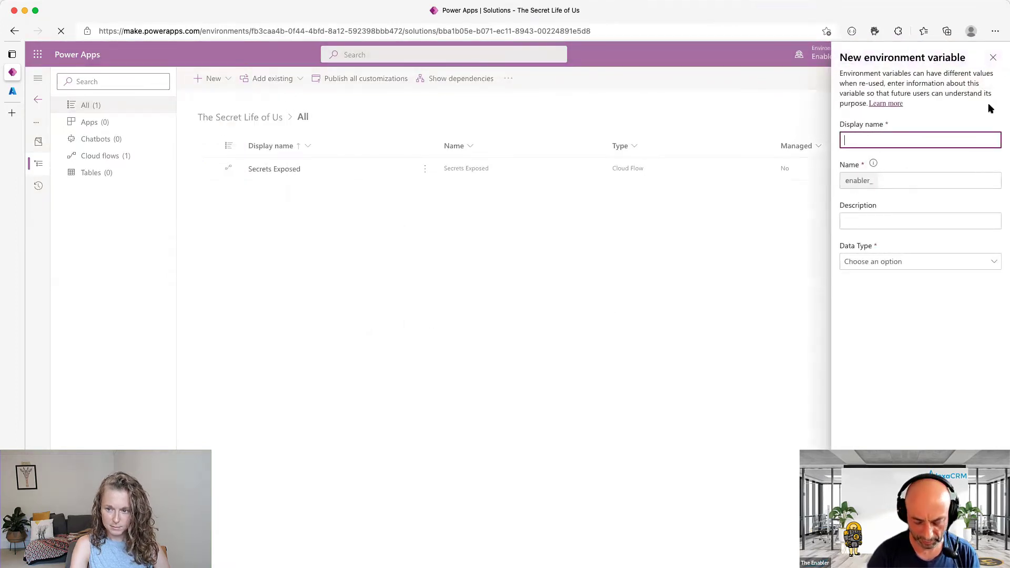
text(API)
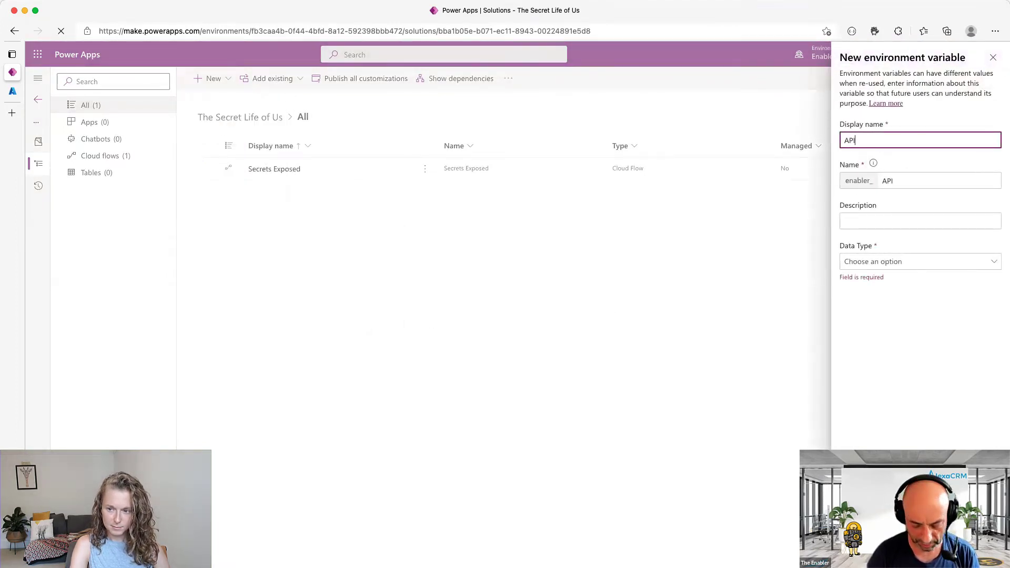
text( Key)
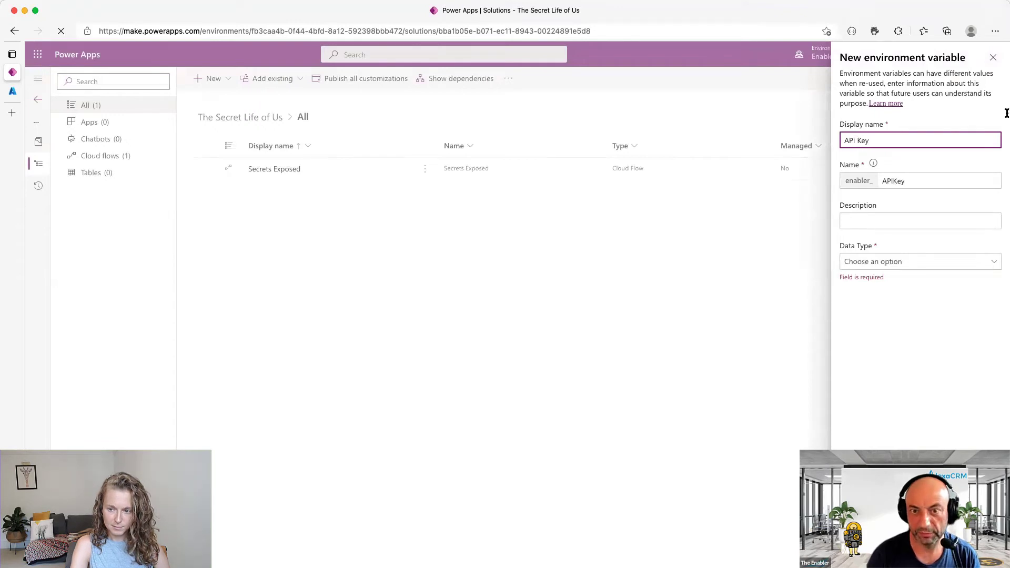
- Make it a Secret stored in Azure Key Vault and add a new secret reference
click(936, 261)
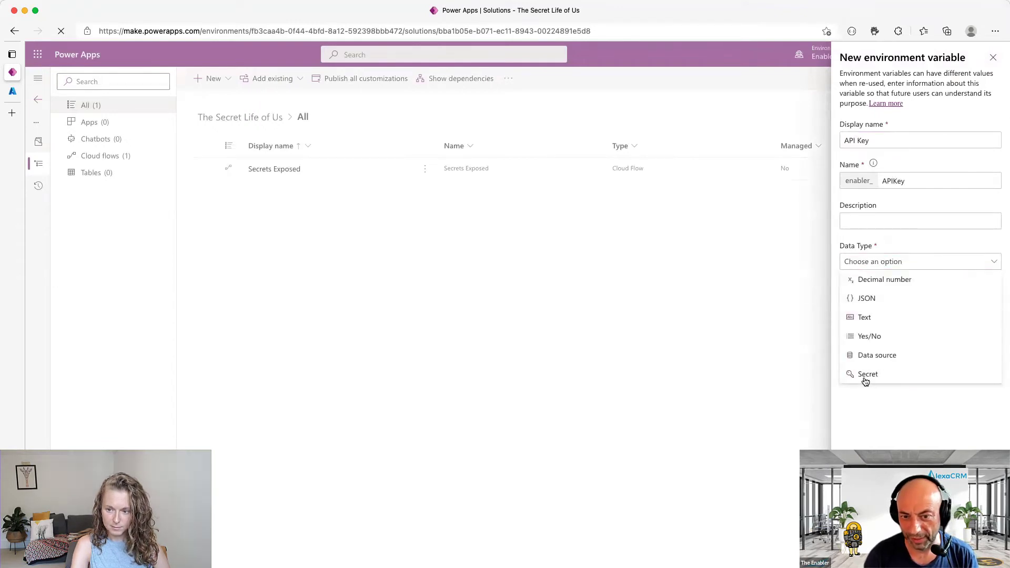
click(865, 375)
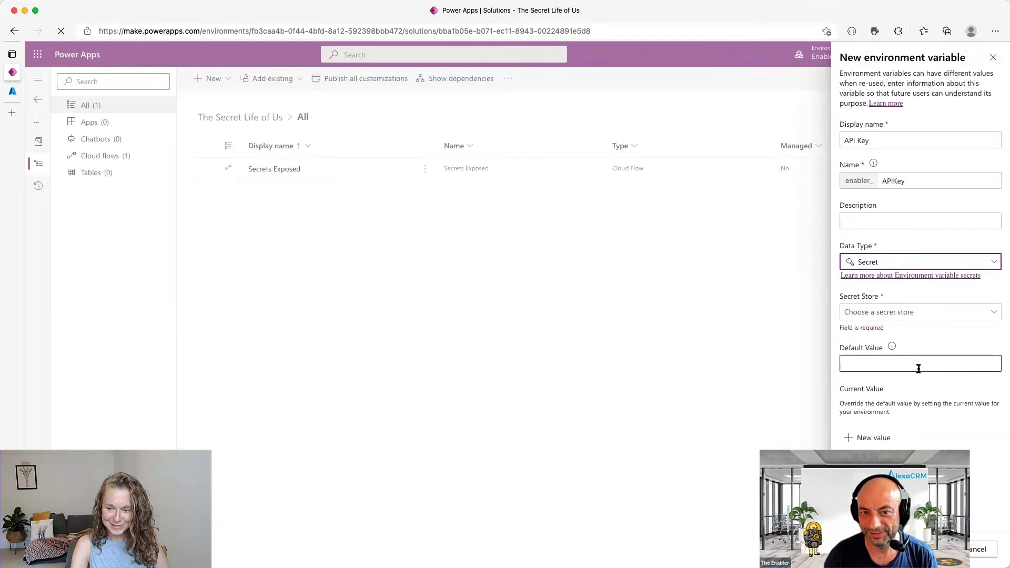
click(926, 316)
click(921, 329)
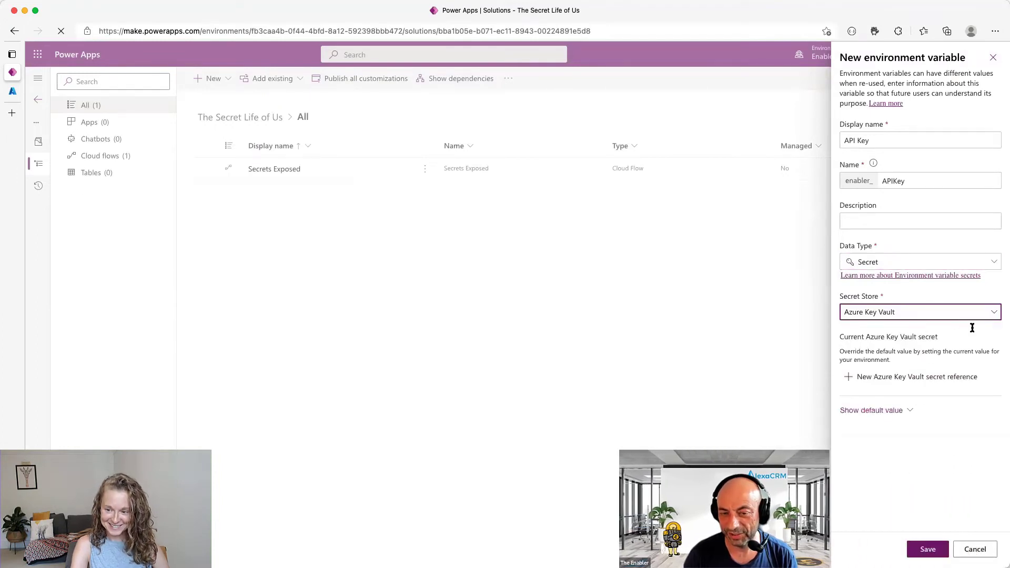
click(898, 377)
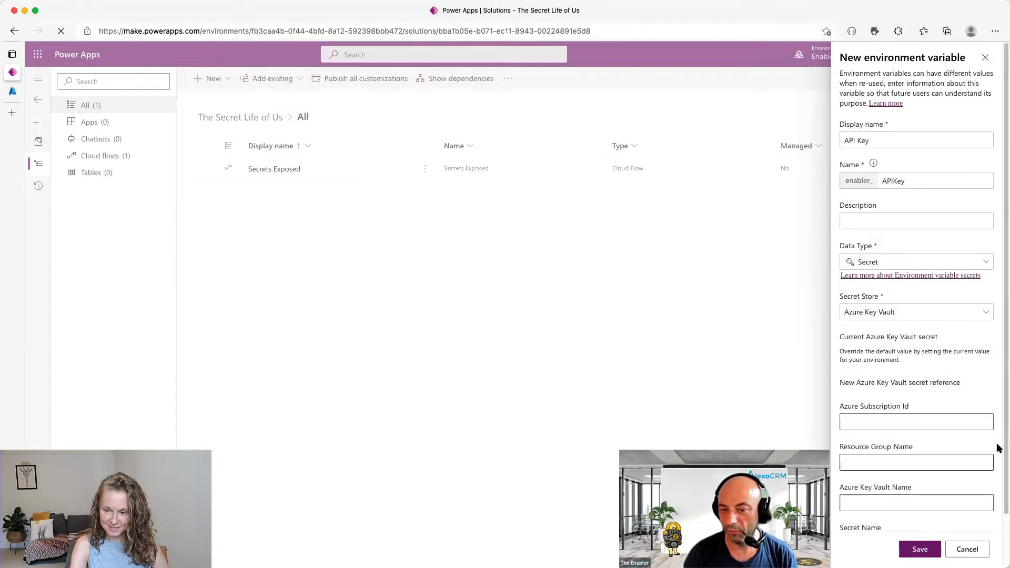
scroll(1001, 449, down, 2)
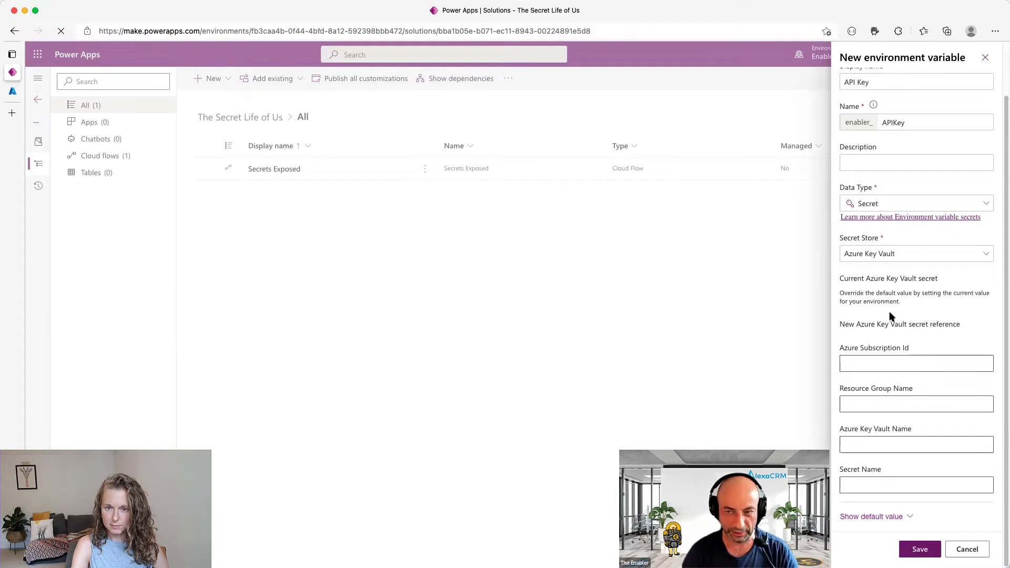
click(883, 365)
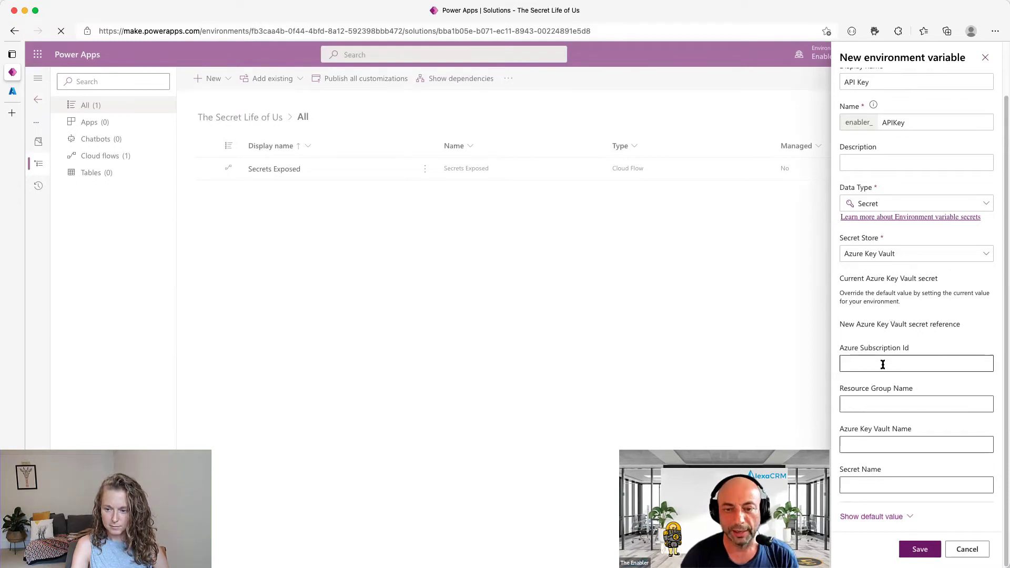
- Copy the Pay-As-You-Go subscription ID from the Azure portal's Subscriptions page
click(14, 94)
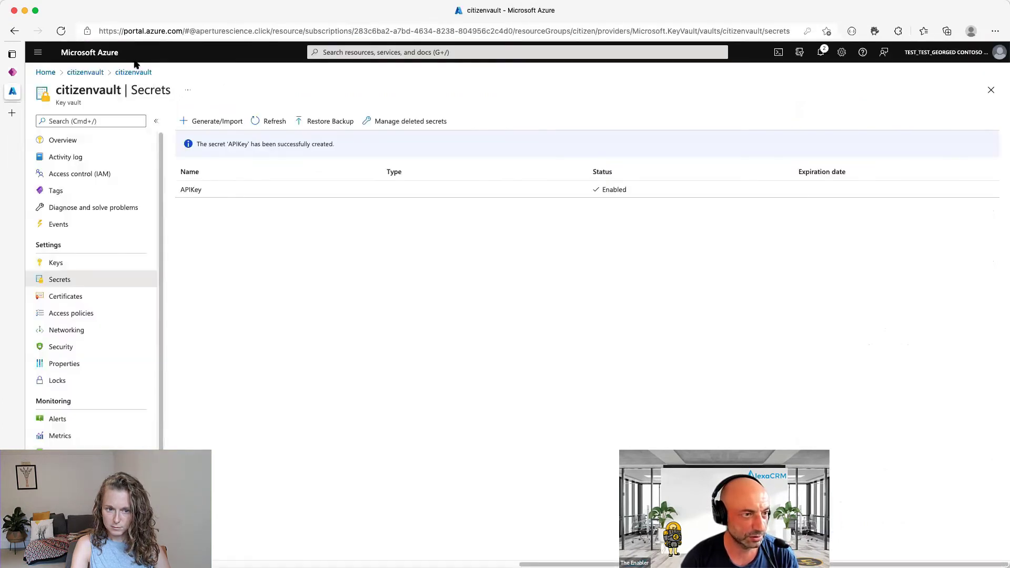
click(46, 73)
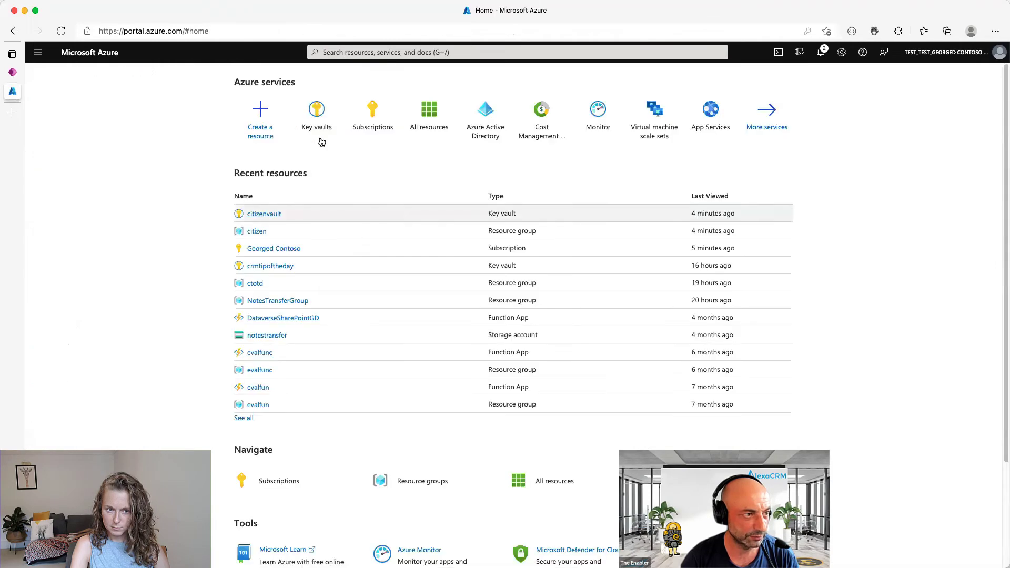
click(381, 126)
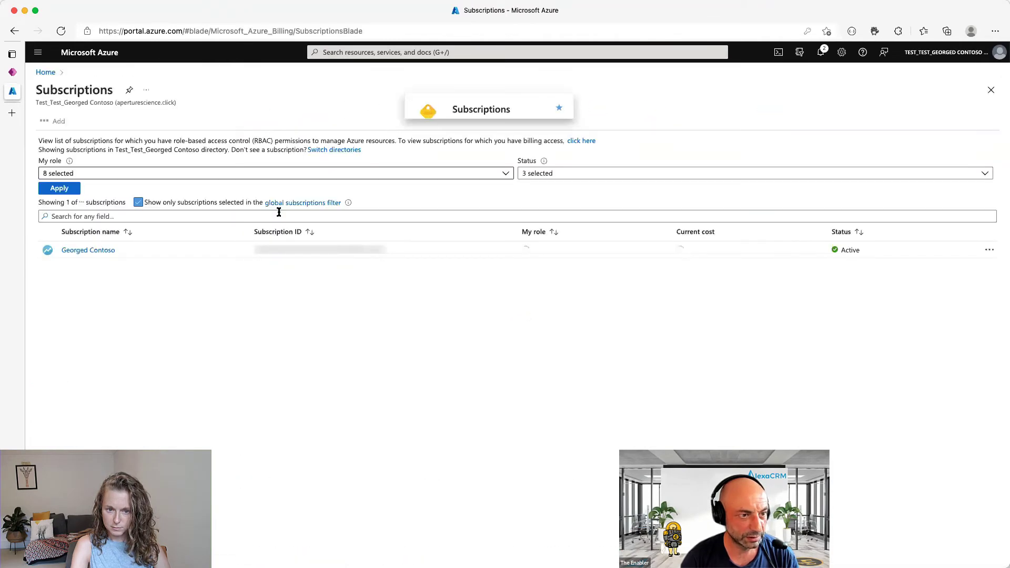
click(88, 250)
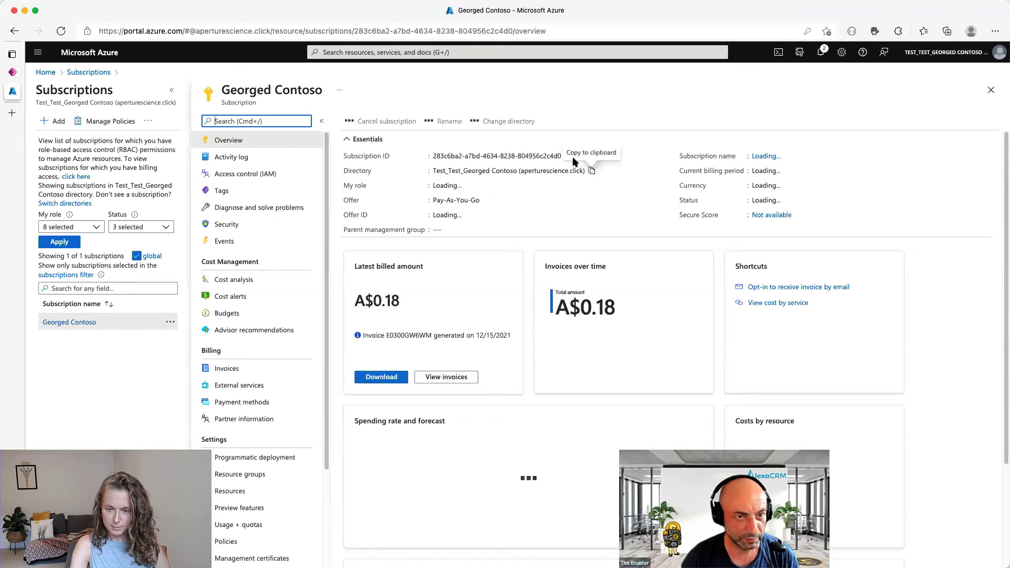
click(568, 155)
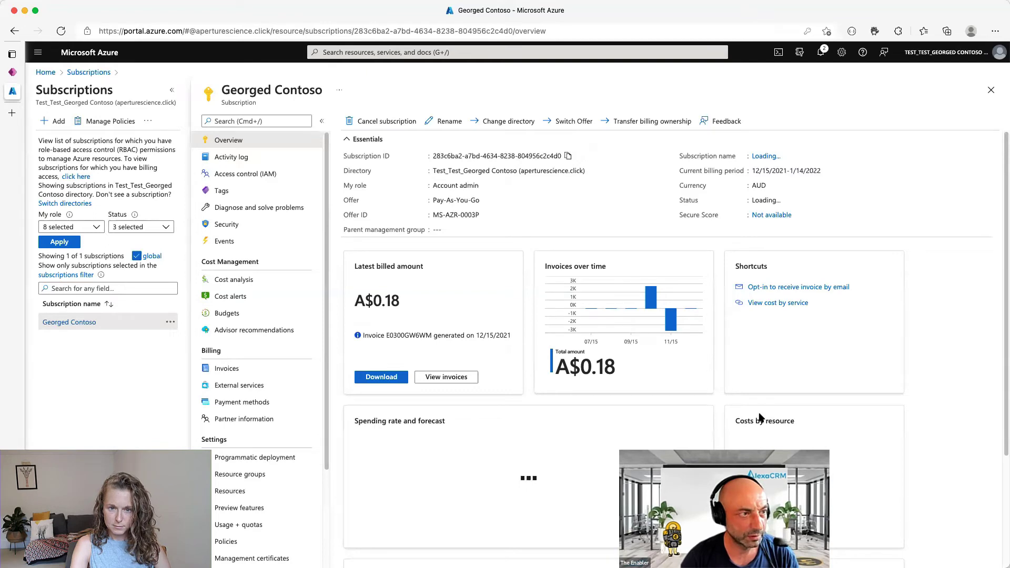
click(12, 72)
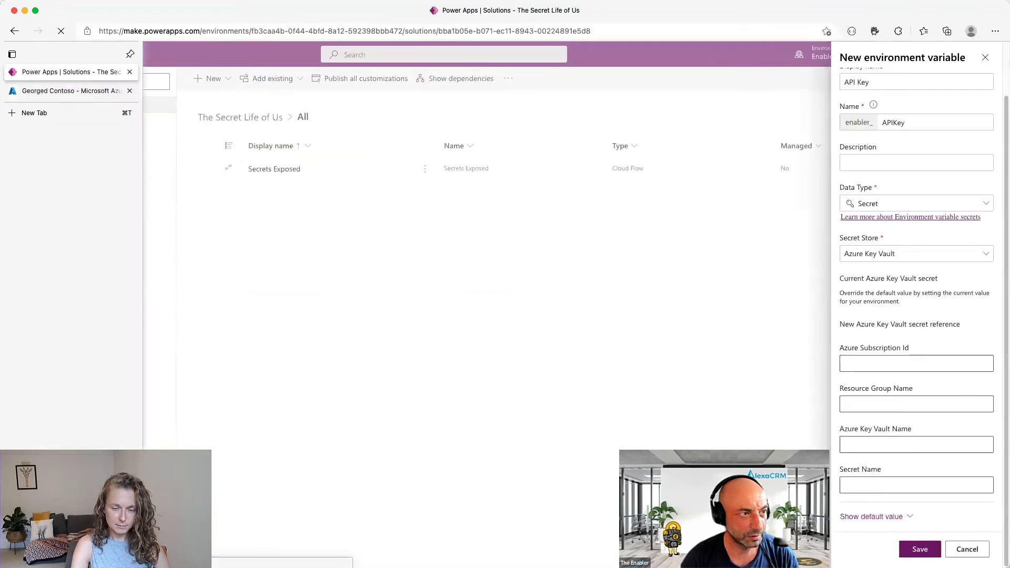
- Fill the secret reference with the subscription ID, resource group citizen, vault citizenvault, secret APIKey, and save
click(916, 364)
key(super+v)
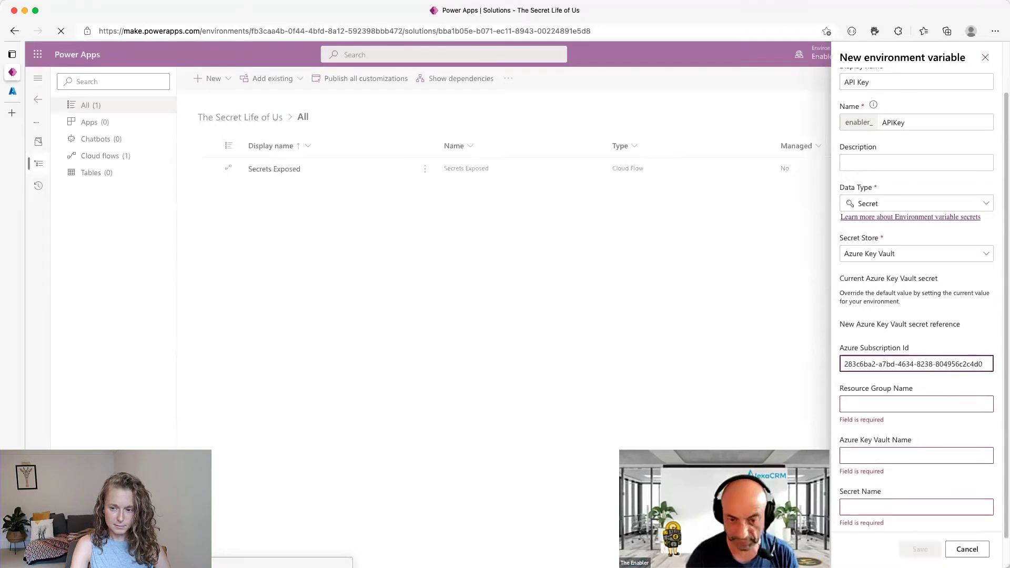
key(Tab)
text(citizen)
key(Tab)
text(citizenvault)
key(Tab)
text(APIKey)
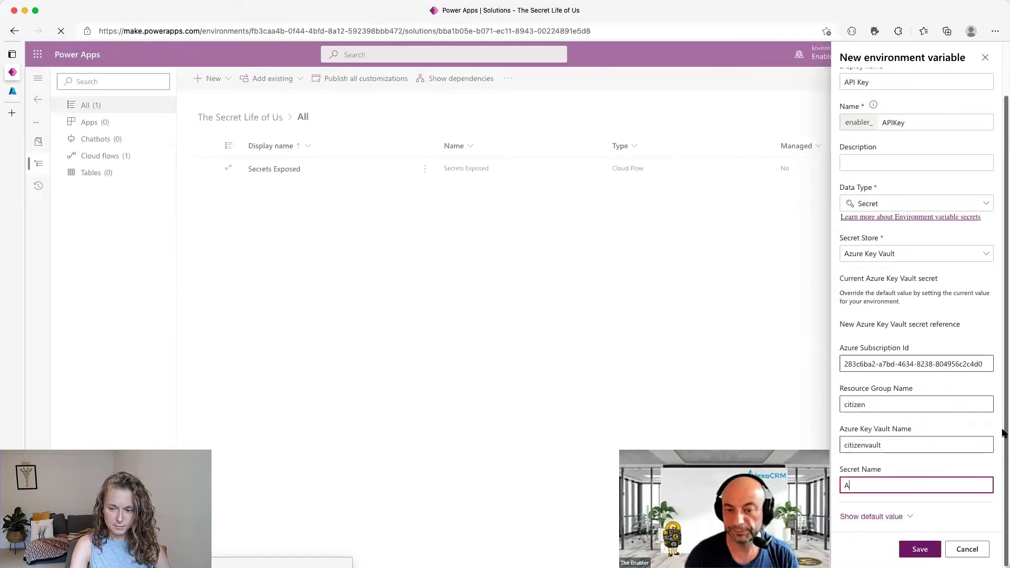
click(919, 549)
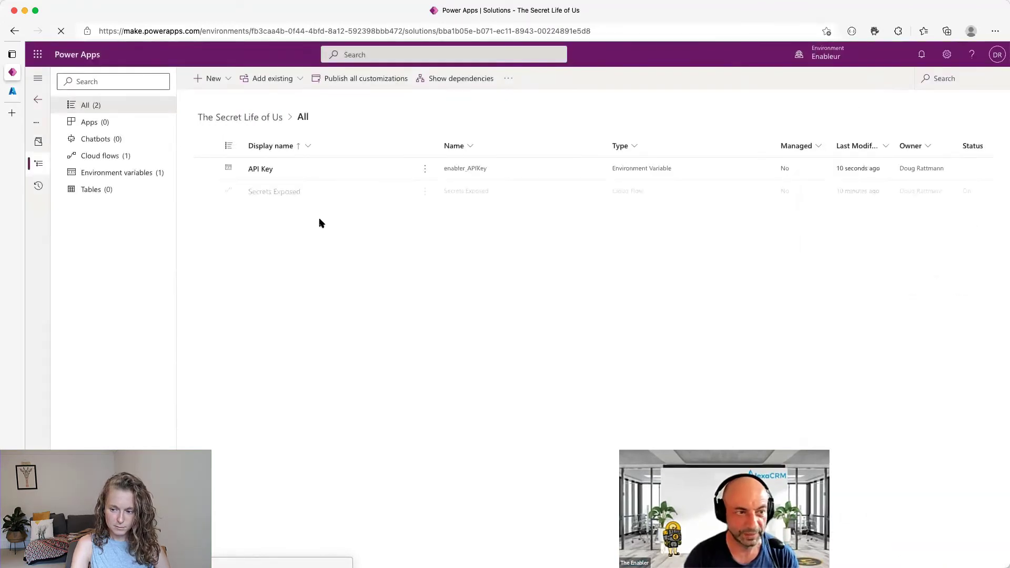
- Open the Secrets Exposed flow in the flow designer
click(326, 194)
click(425, 192)
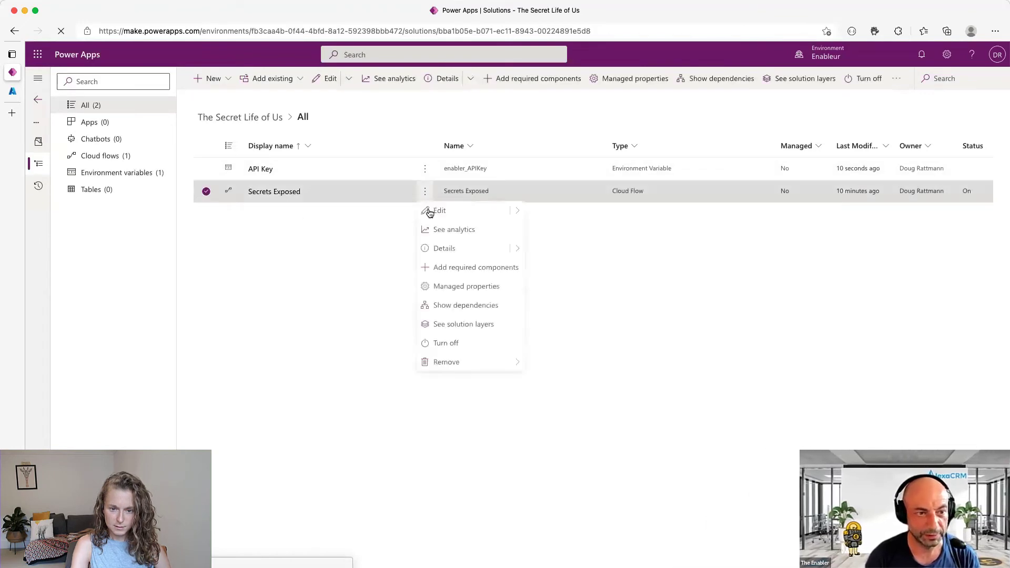
click(518, 212)
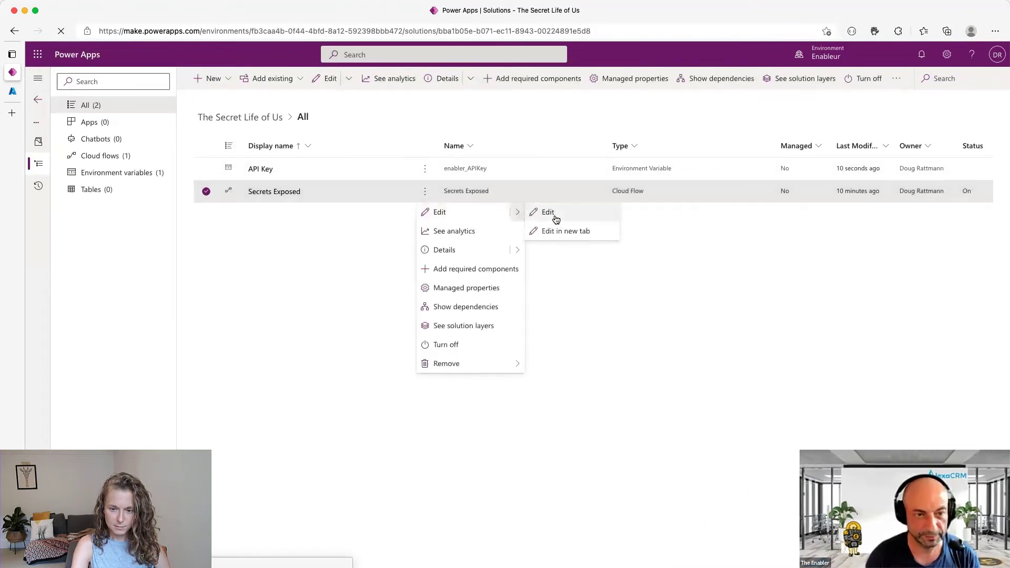
click(552, 220)
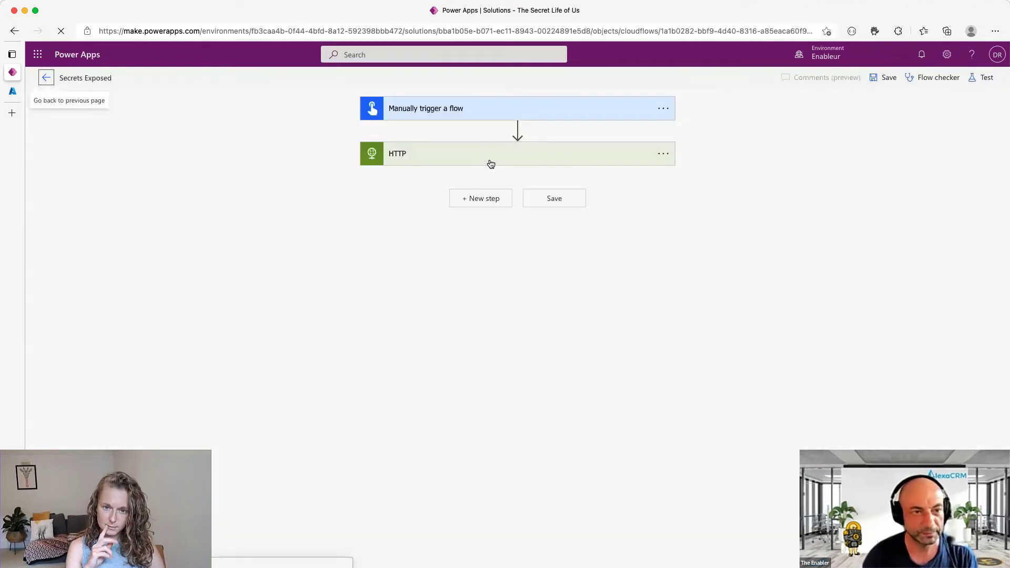
- Clear the hard-coded NotSoSecretValue from the HTTP step's key query and insert a step above it
click(488, 158)
double_click(553, 239)
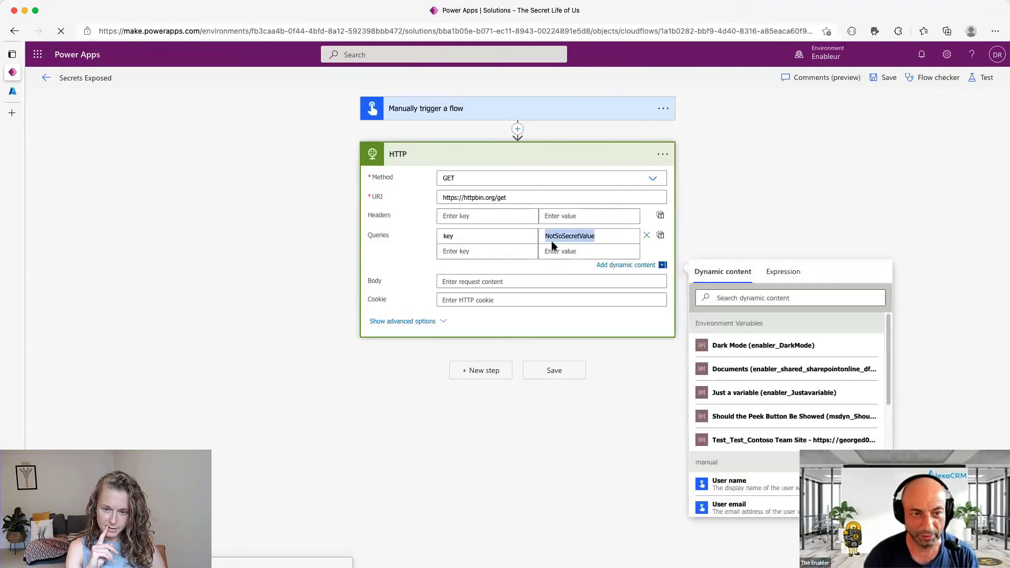
key(BackSpace)
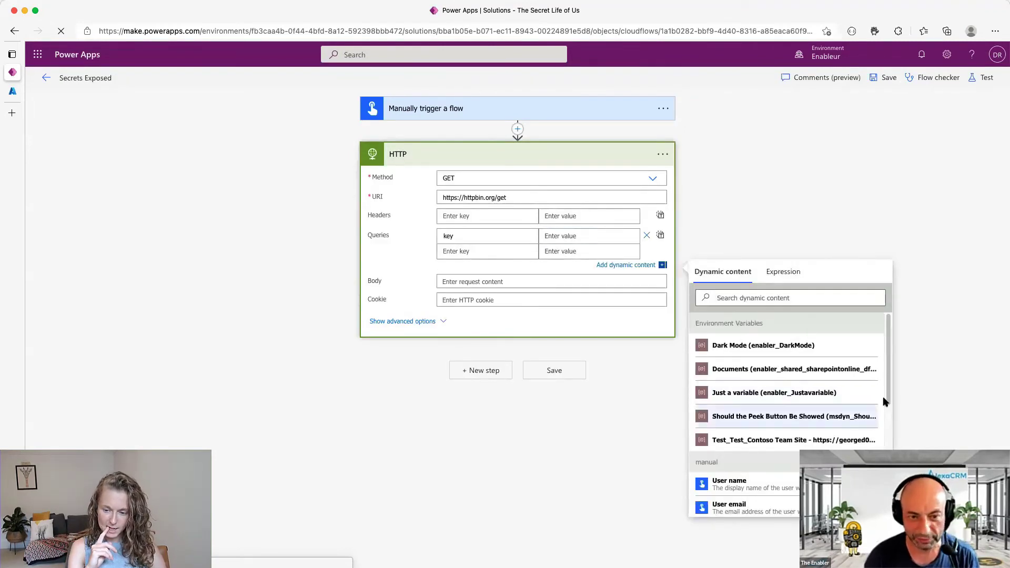
scroll(888, 388, down, 2)
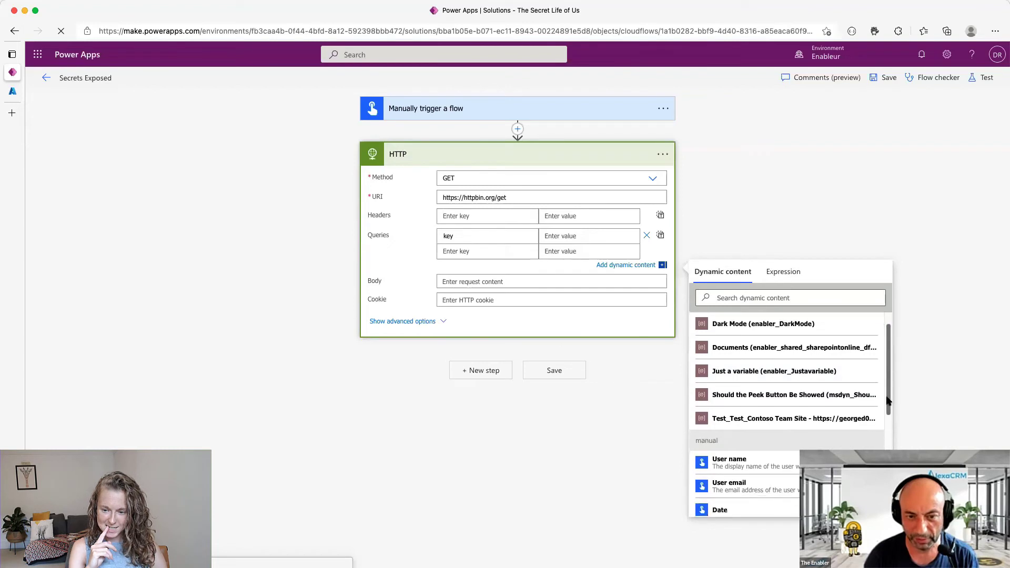
scroll(888, 386, up, 2)
scroll(887, 384, down, 1)
scroll(888, 384, up, 1)
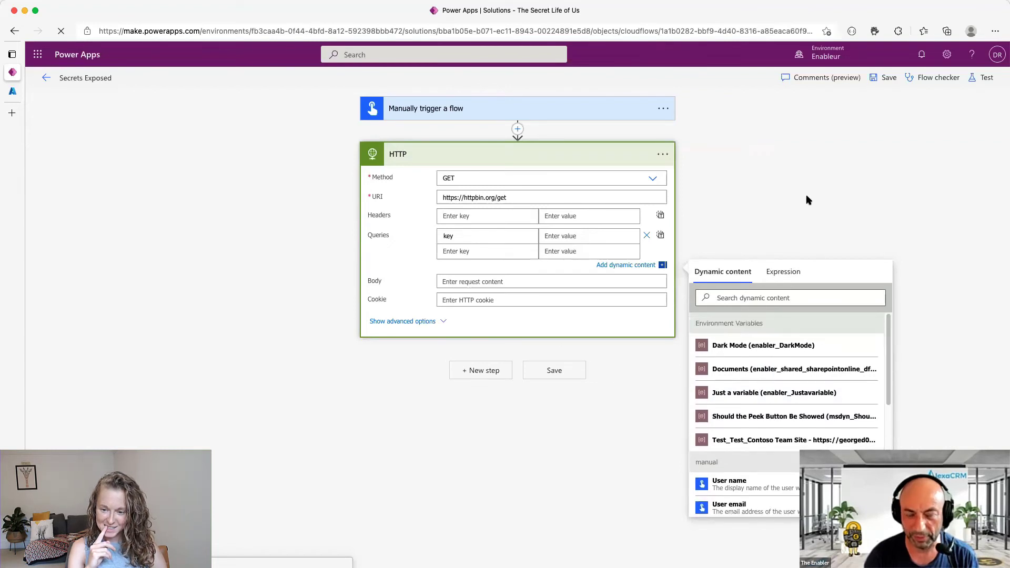
click(863, 217)
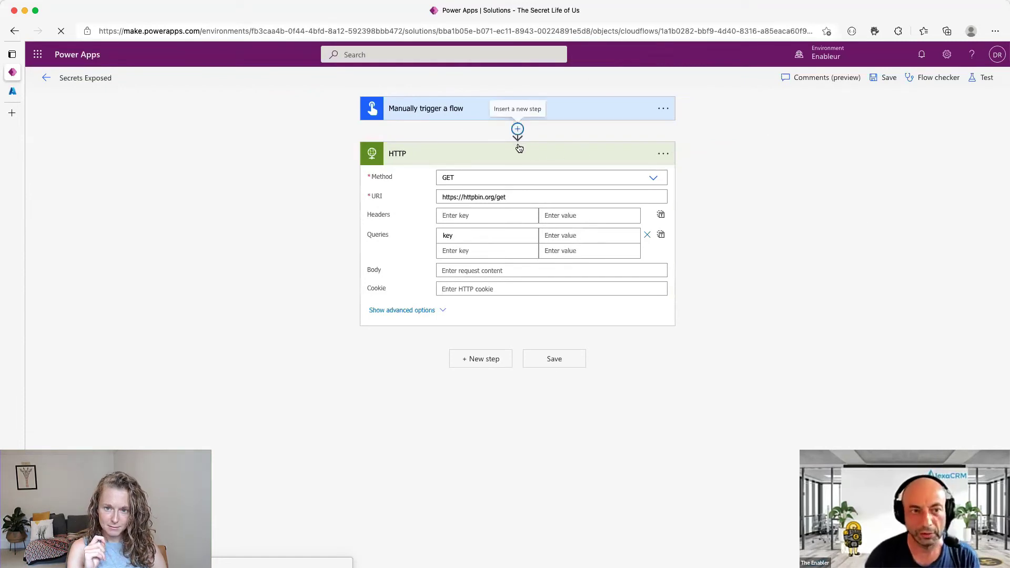
click(518, 129)
- Add a Dataverse 'Perform an unbound action' step using RetrieveEnvironmentVariableSecretValue
click(508, 145)
click(481, 427)
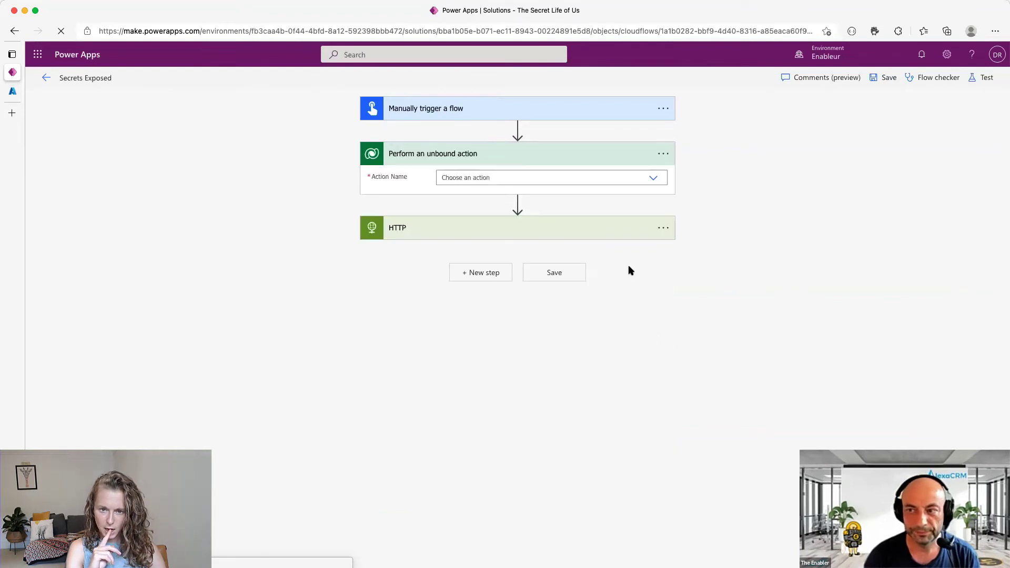
click(512, 177)
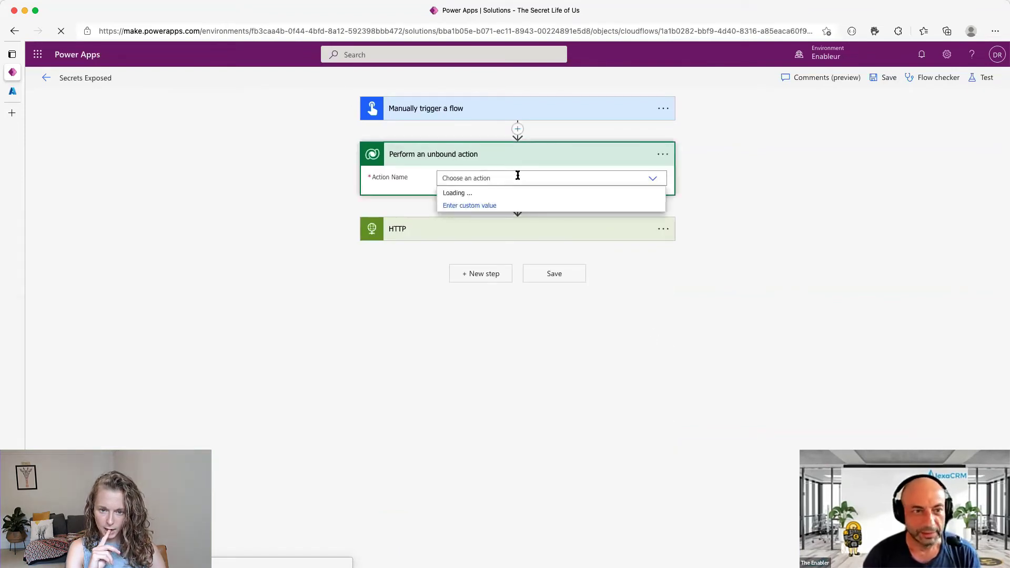
text(Retrieve)
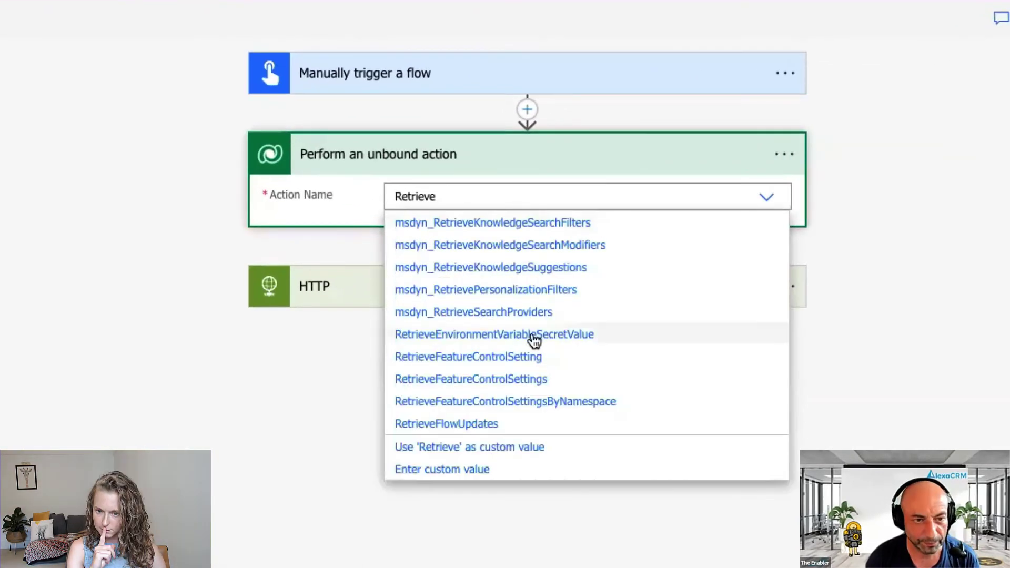
click(534, 336)
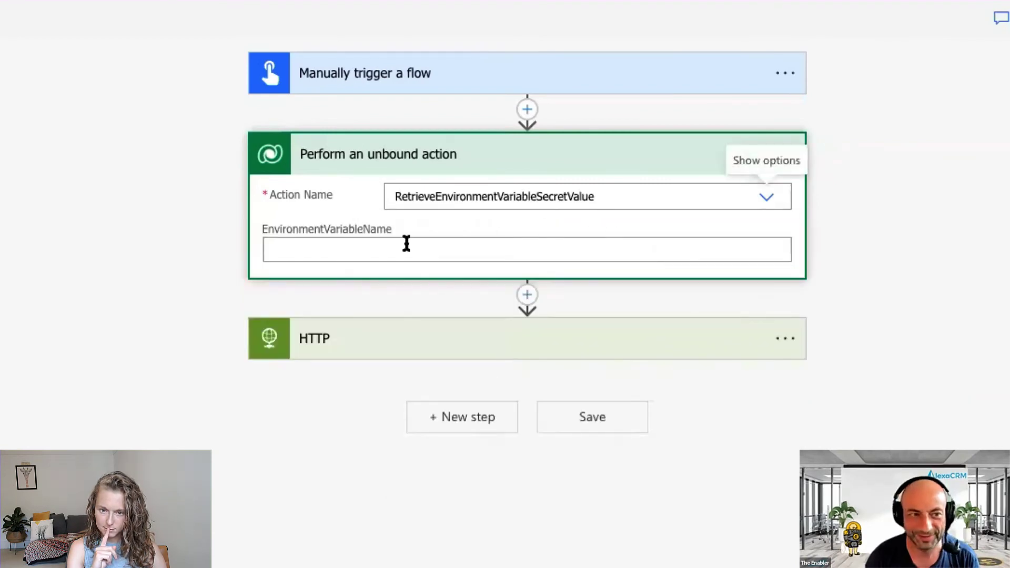
- Set its environment variable name to enabler_APIKey and save the flow
click(389, 249)
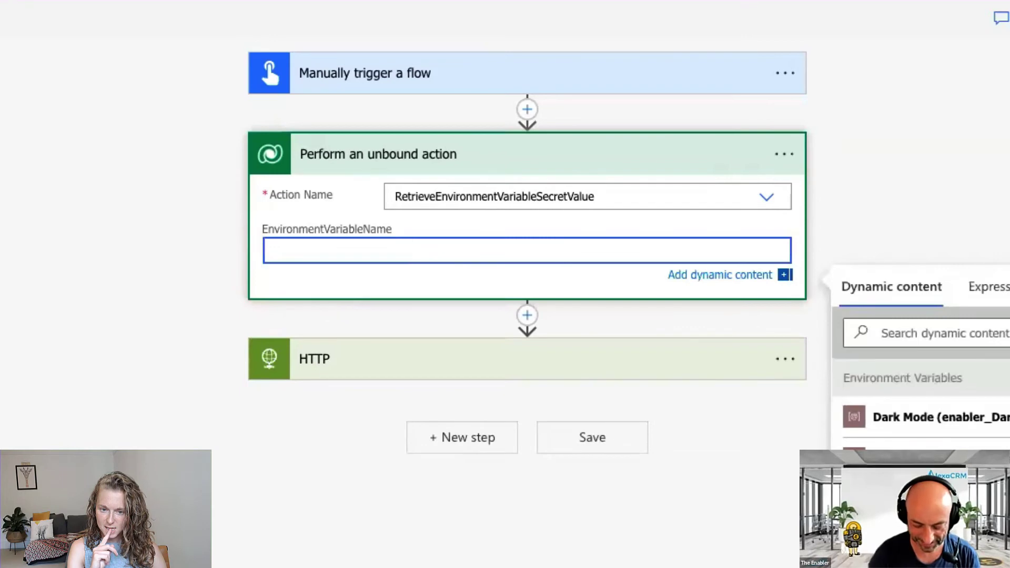
text(APIKey)
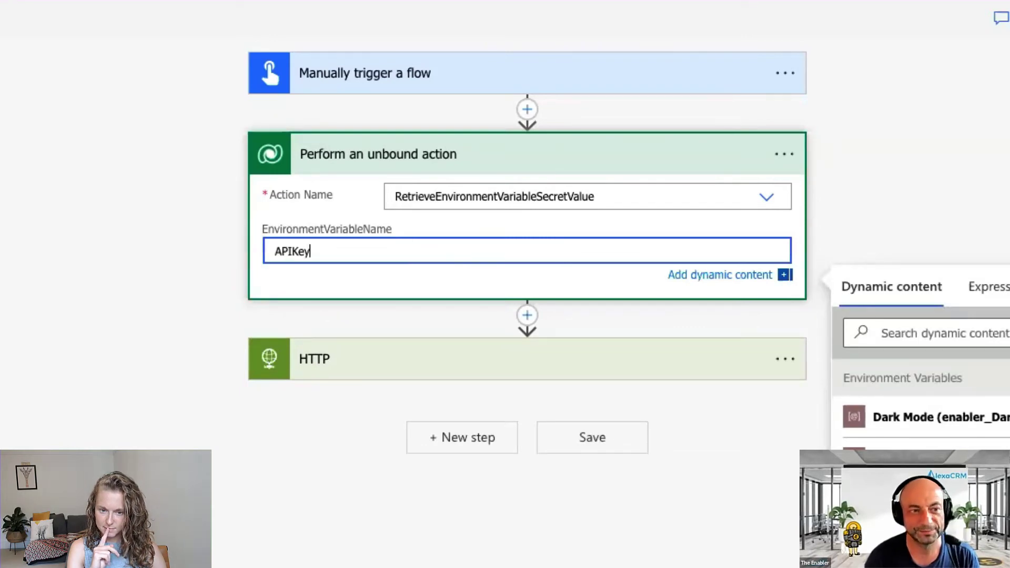
click(268, 251)
text(enabler_)
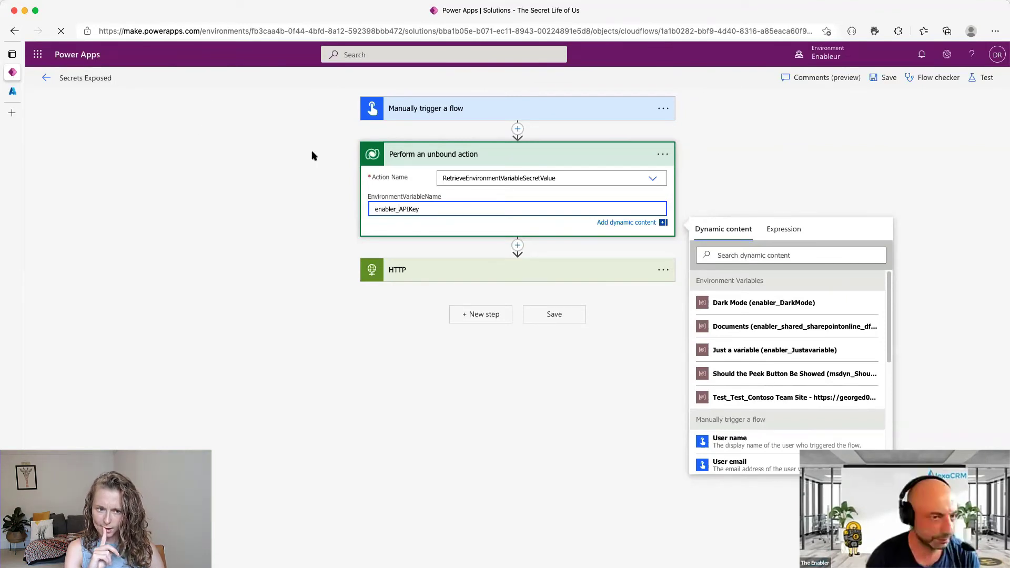
click(885, 83)
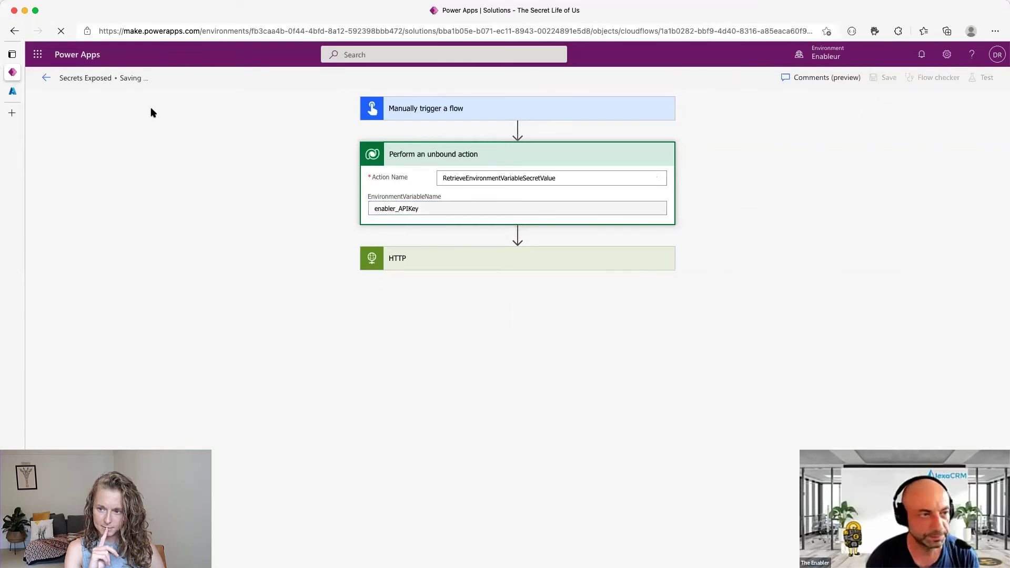
click(46, 77)
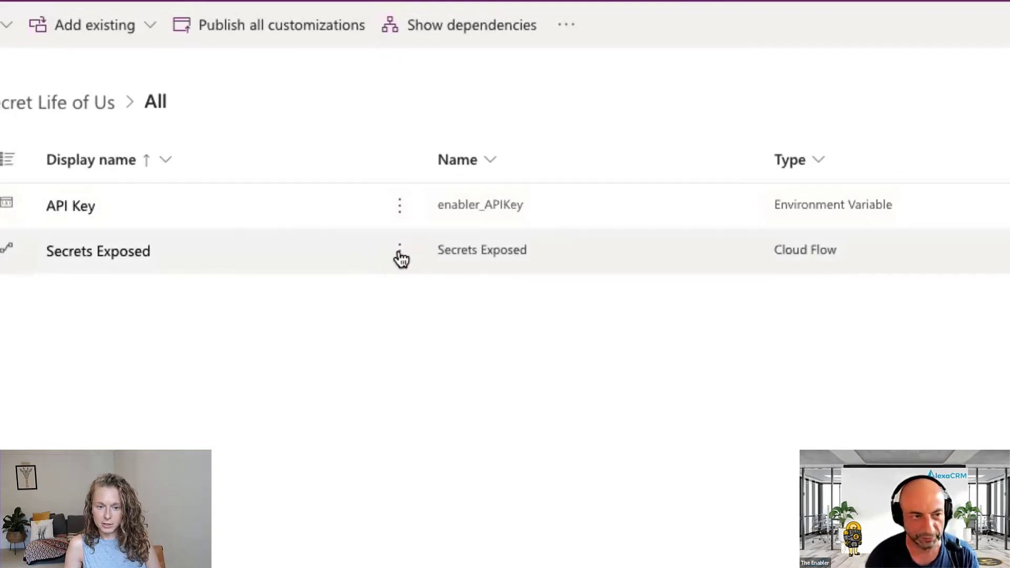
- Reopen the Secrets Exposed flow for editing and expand the unbound action and HTTP cards
click(411, 224)
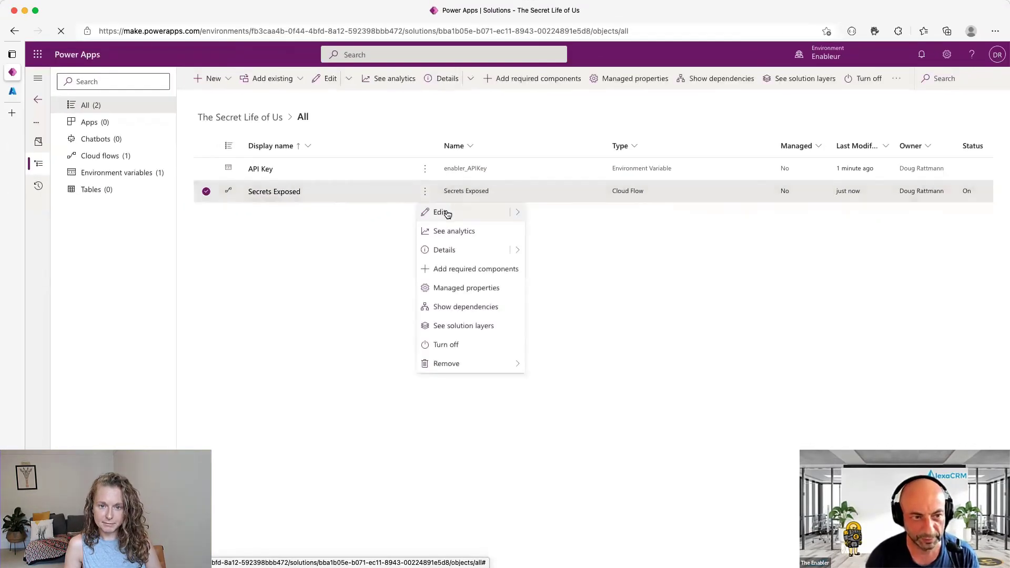
click(465, 214)
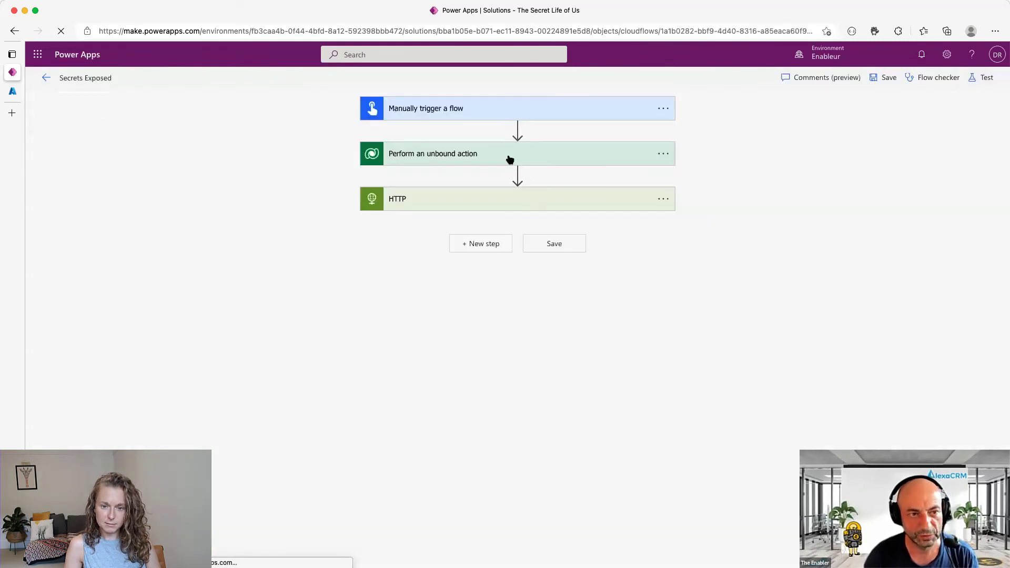
click(486, 156)
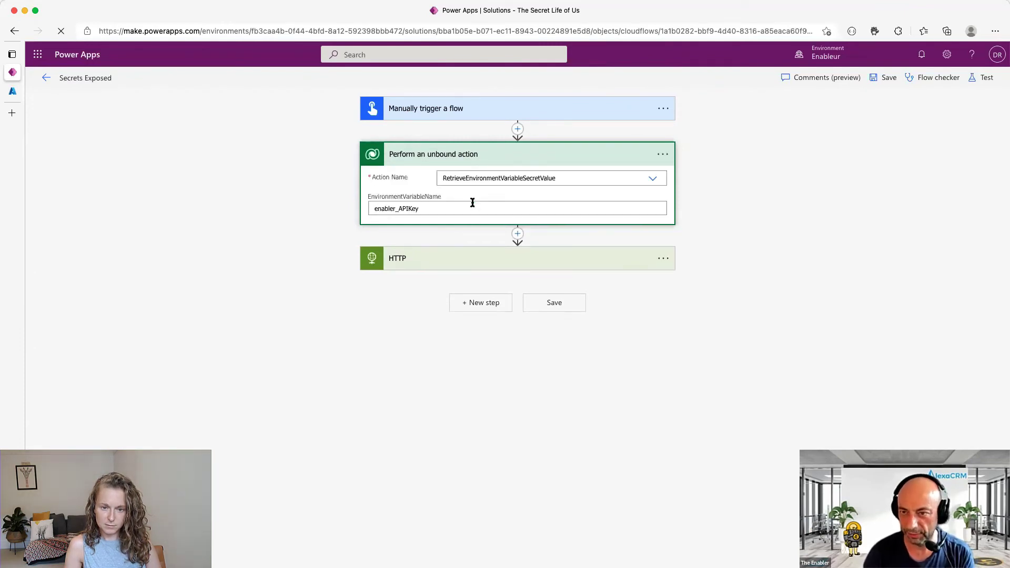
drag(422, 213, 349, 216)
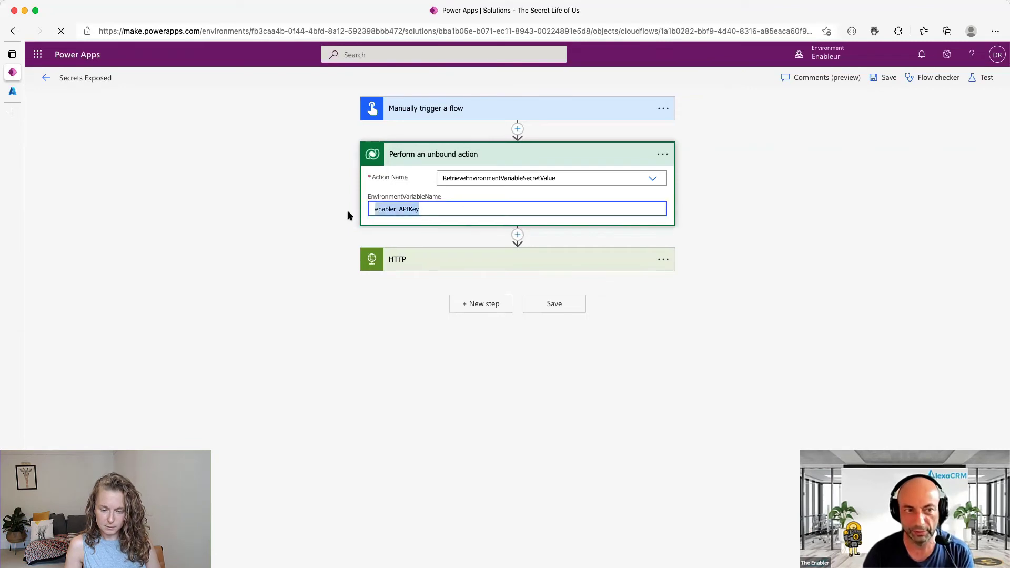
click(427, 209)
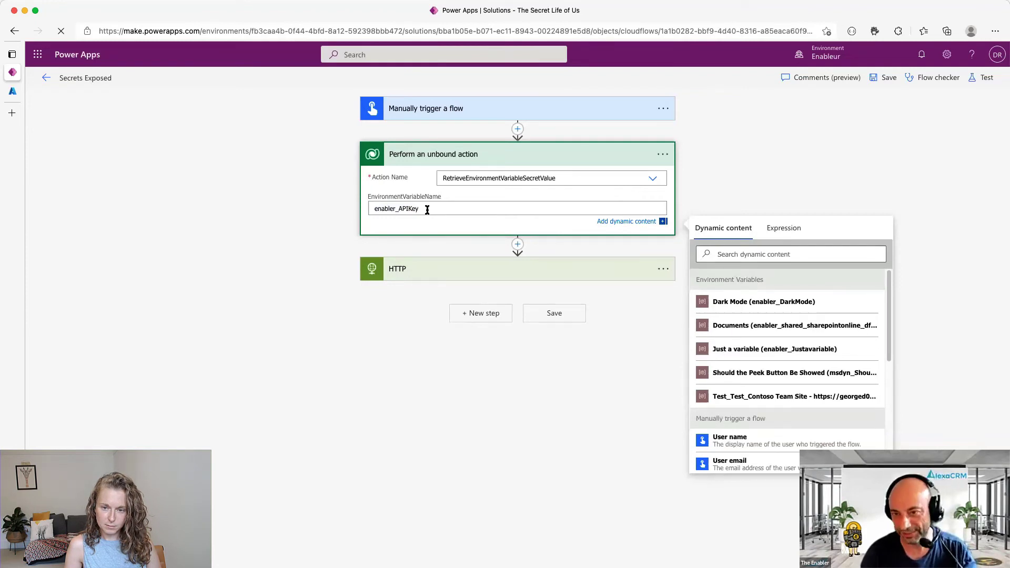
click(571, 273)
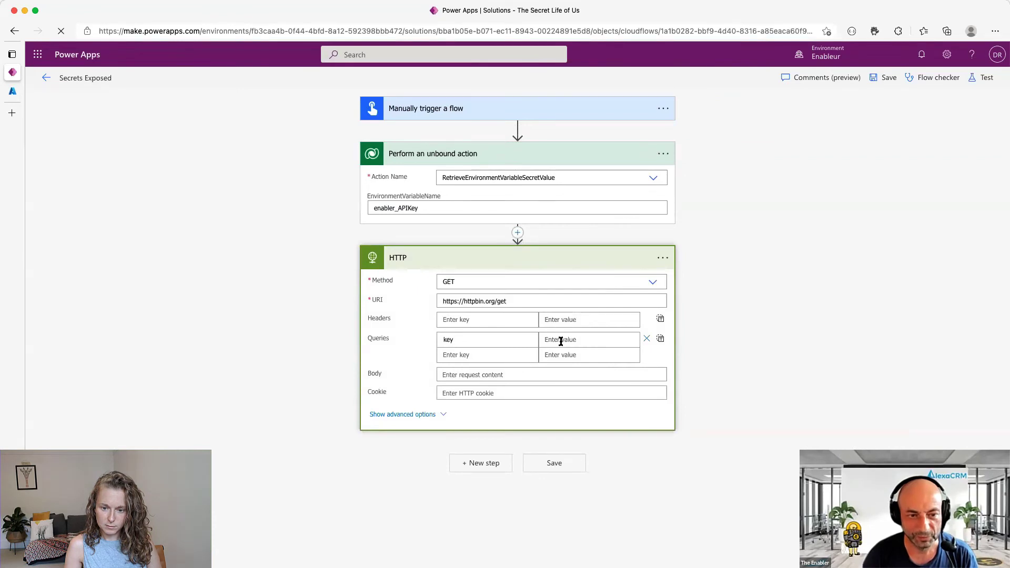
- Set the HTTP key query to the RetrieveEnvironmentVariableSecretValueResponse dynamic content
click(559, 341)
scroll(810, 446, down, 3)
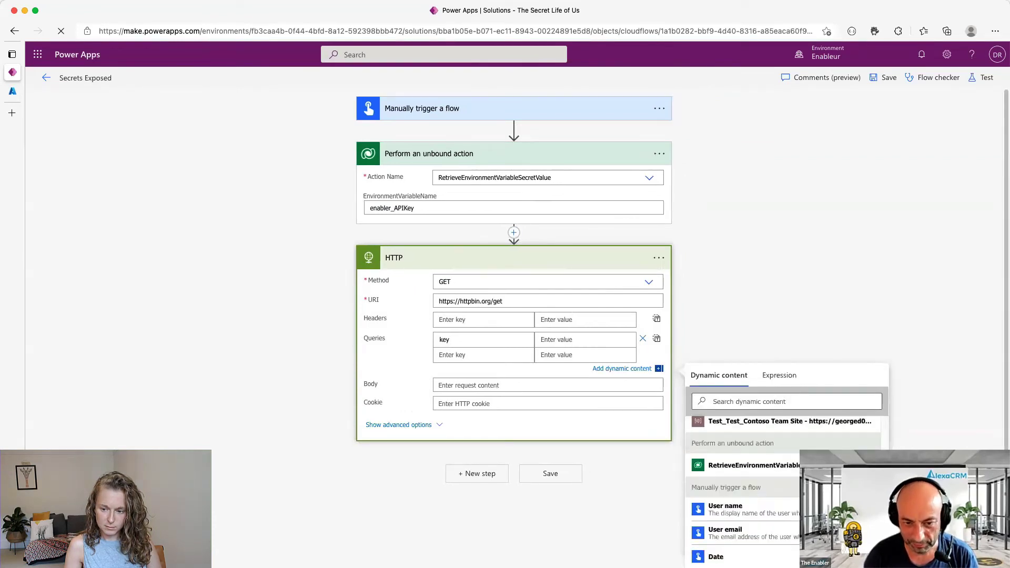
click(808, 446)
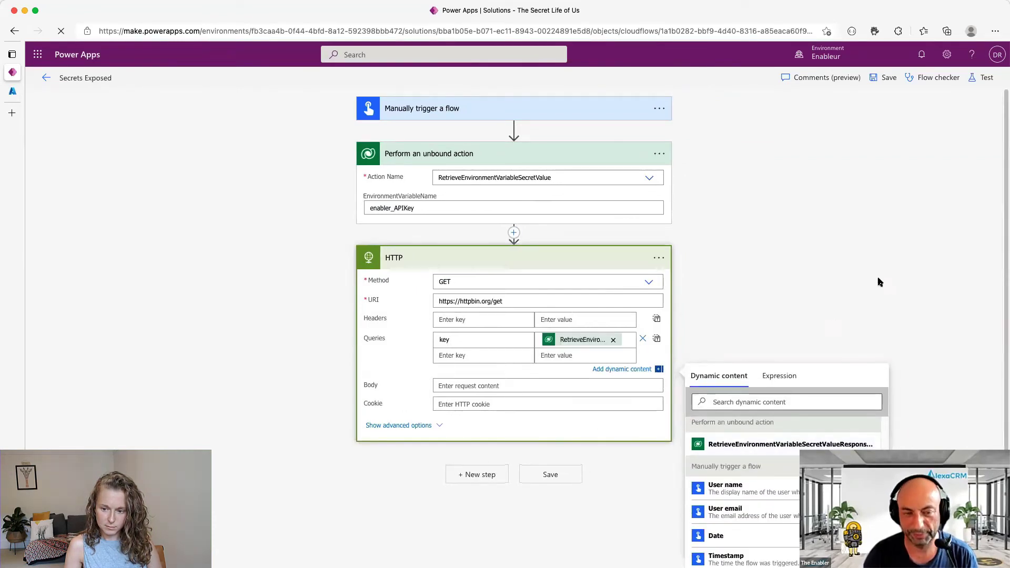
- Turn on Secure Inputs in the HTTP step's settings, leaving Secure Outputs off
click(659, 258)
click(705, 351)
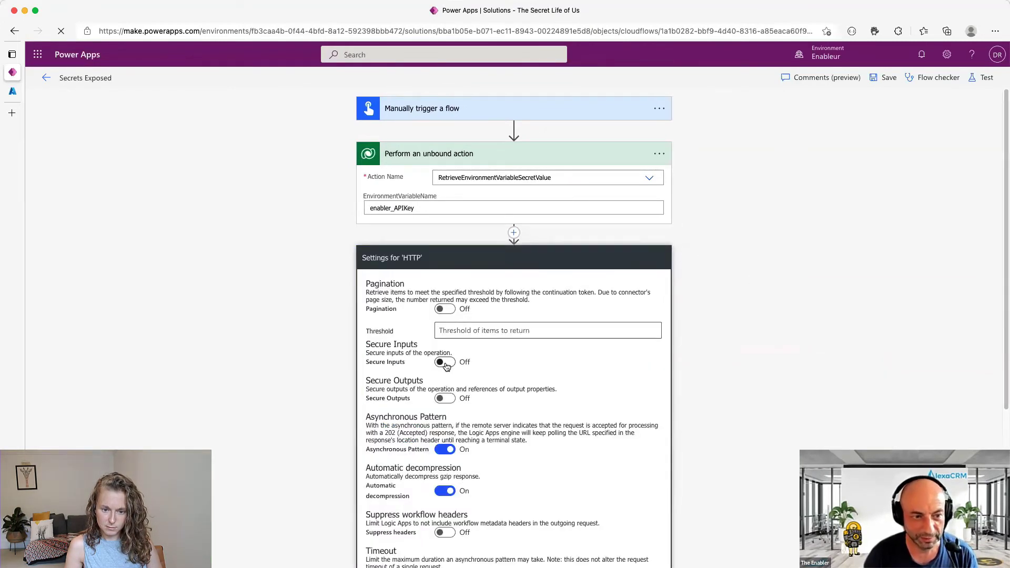
click(445, 398)
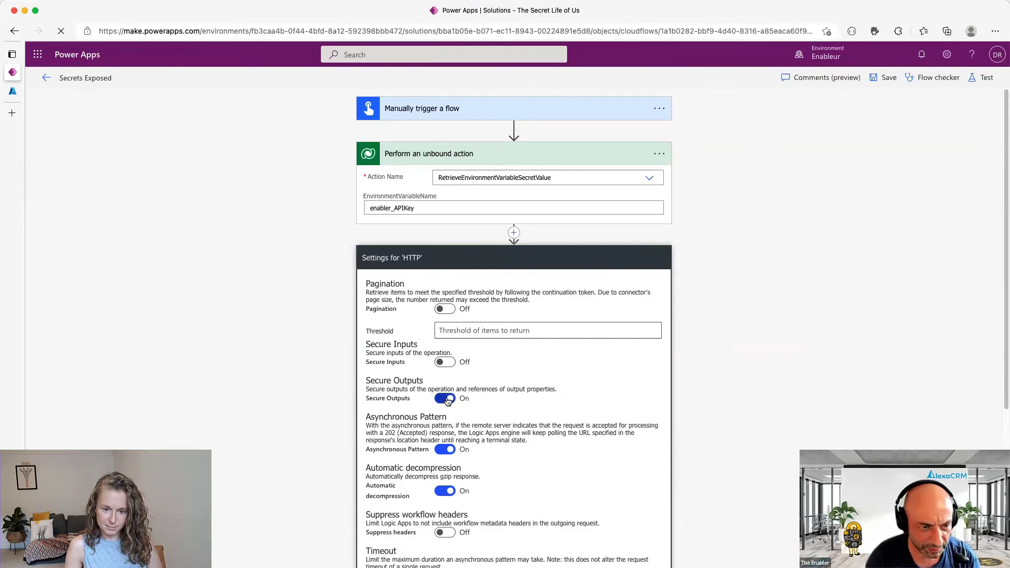
click(445, 362)
click(445, 399)
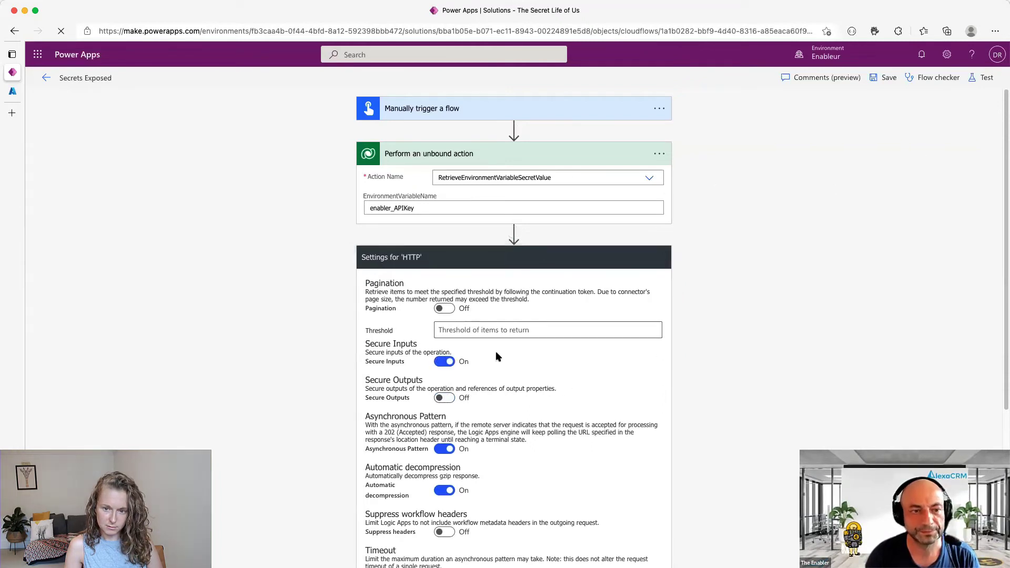
- Run a manual test of Secrets Exposed and enlarge the error details to read the 403 Forbidden key vault error
click(986, 81)
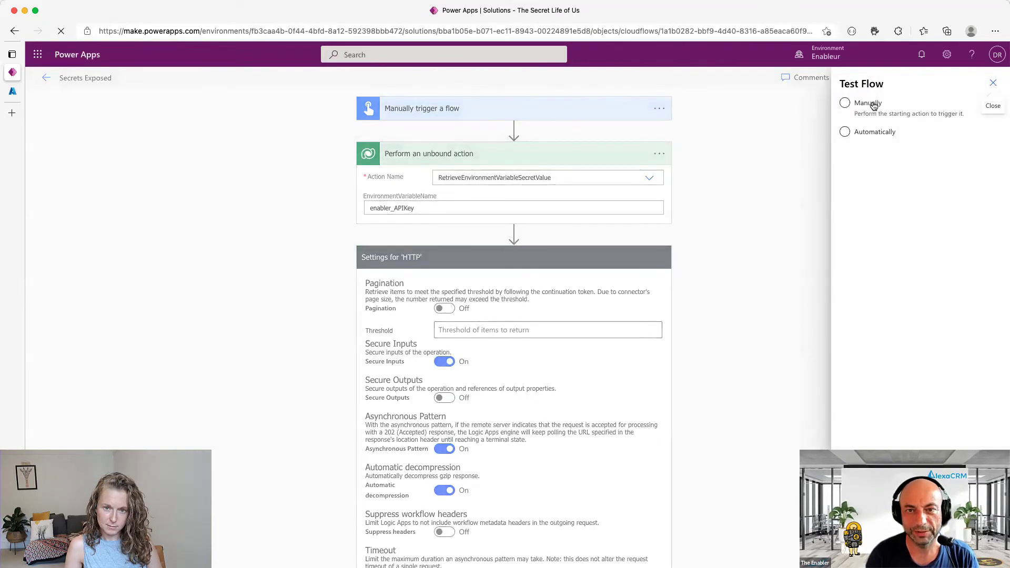
click(869, 103)
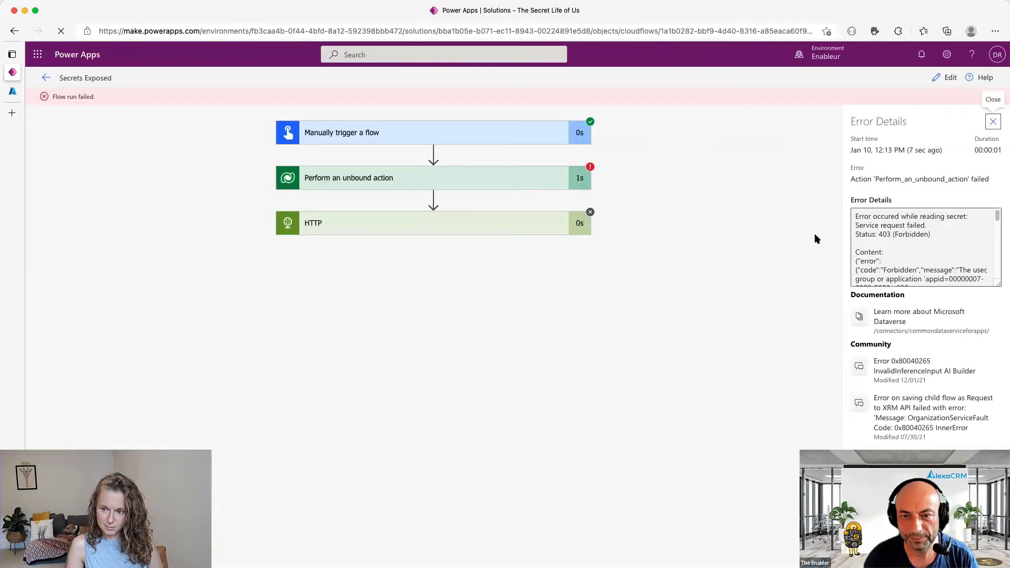
click(952, 249)
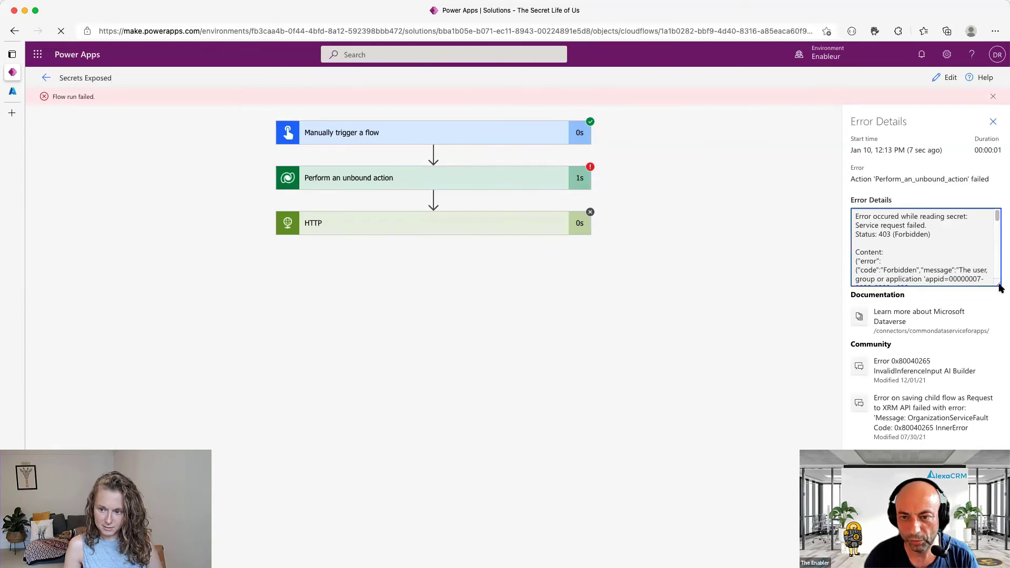
drag(1000, 286, 993, 387)
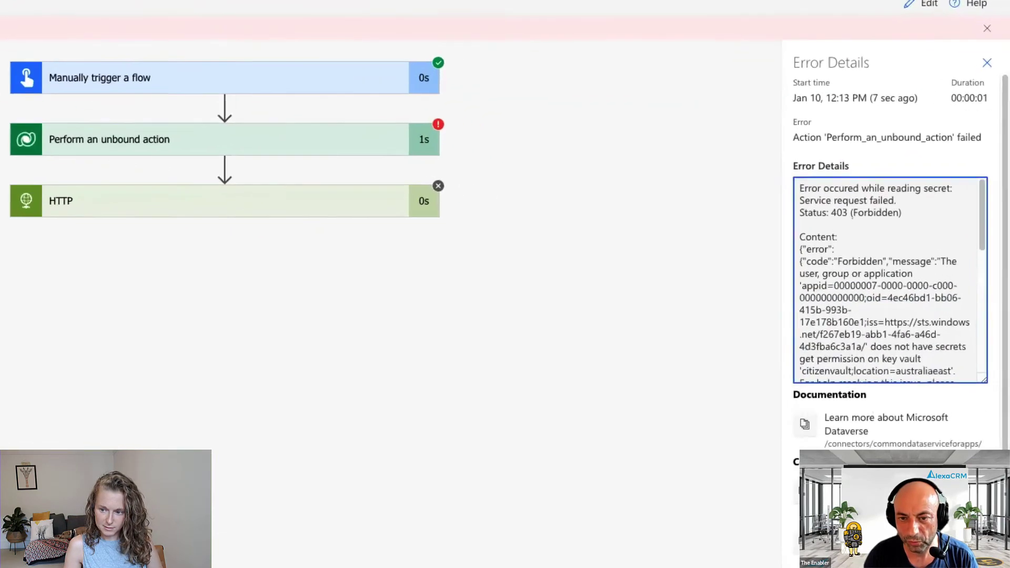
mouse_move(979, 455)
mouse_down()
mouse_move(979, 519)
mouse_move(979, 473)
mouse_up()
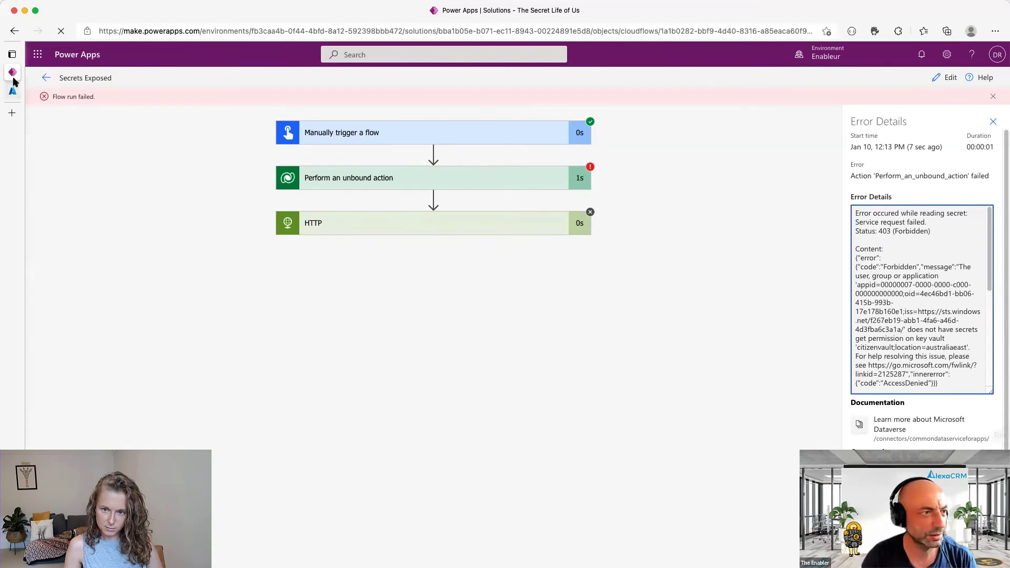
- In the Azure portal, open the access policies of the citizenvault key vault
key(ctrl+Tab)
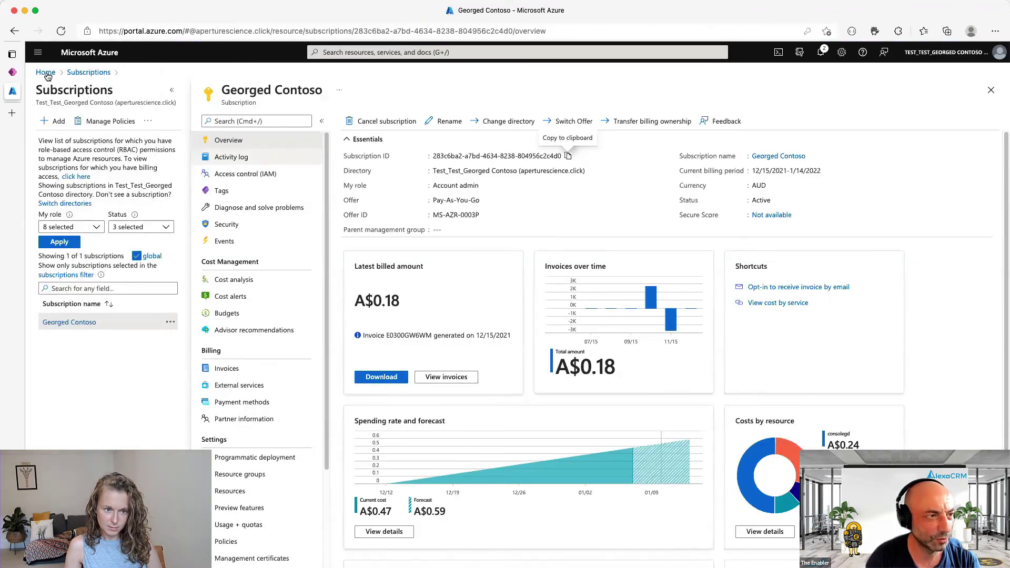
click(45, 72)
click(260, 231)
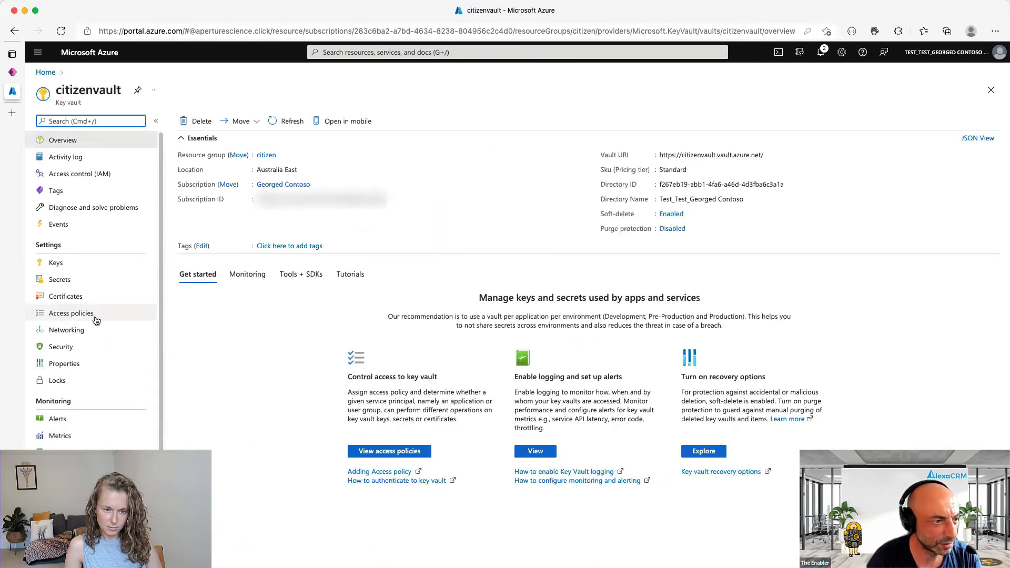
click(90, 315)
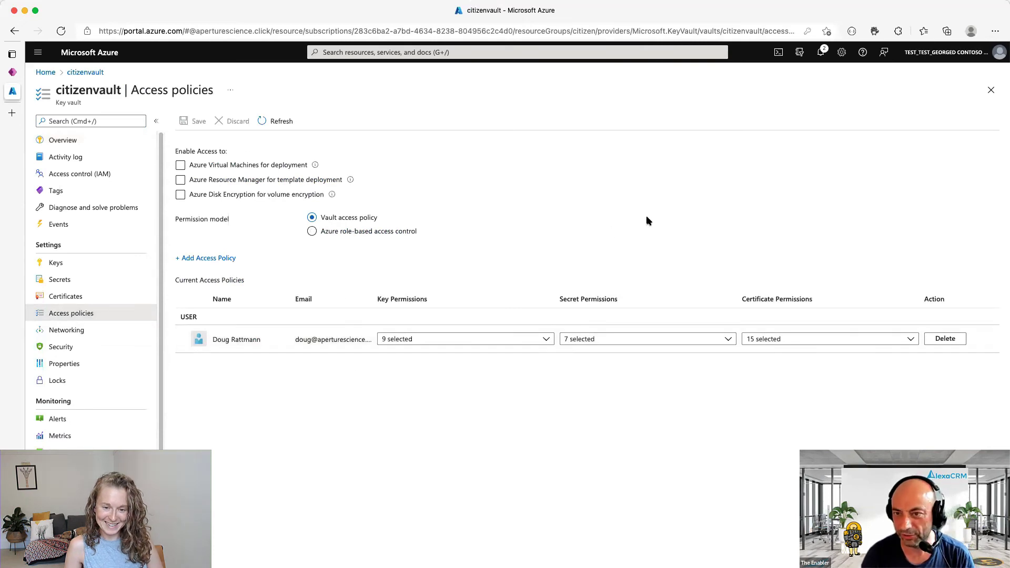
- Start a new access policy with Get selected under secret permissions
click(215, 260)
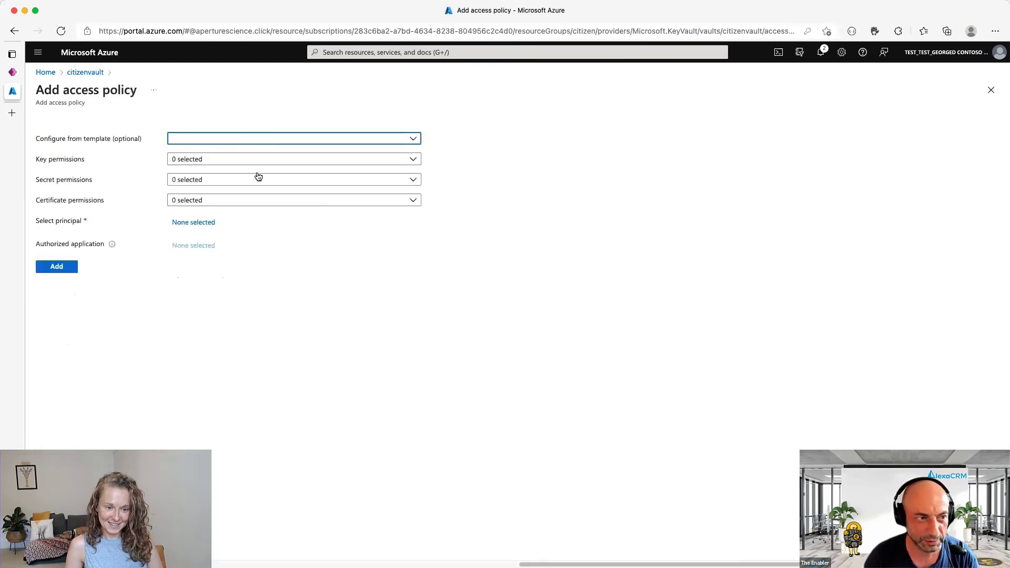
click(258, 191)
click(204, 228)
click(489, 285)
- Assign the policy to the Dataverse principal, add it, and save the vault's access policies
click(190, 226)
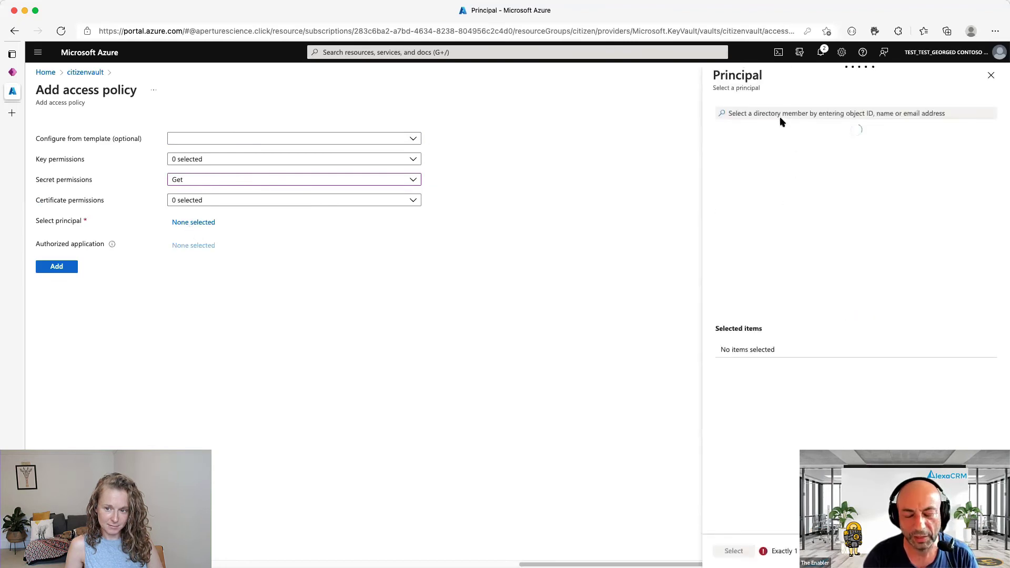
click(783, 113)
text(dataver)
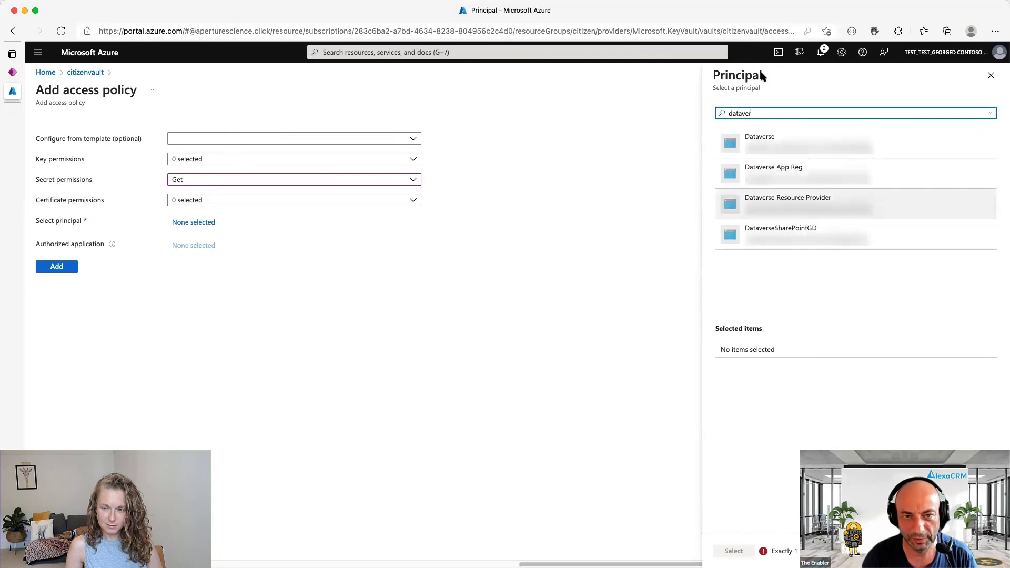
click(789, 151)
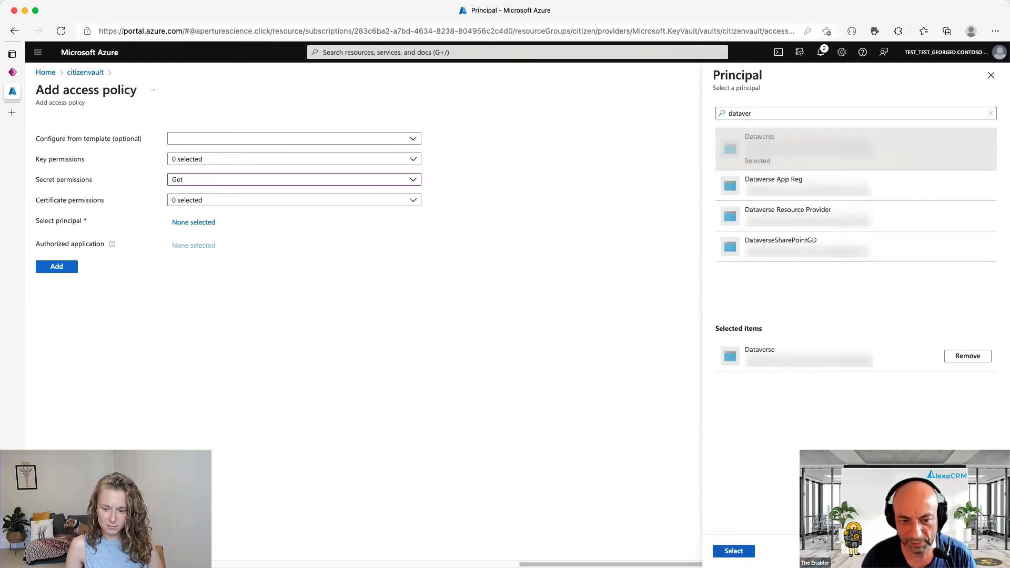
click(736, 550)
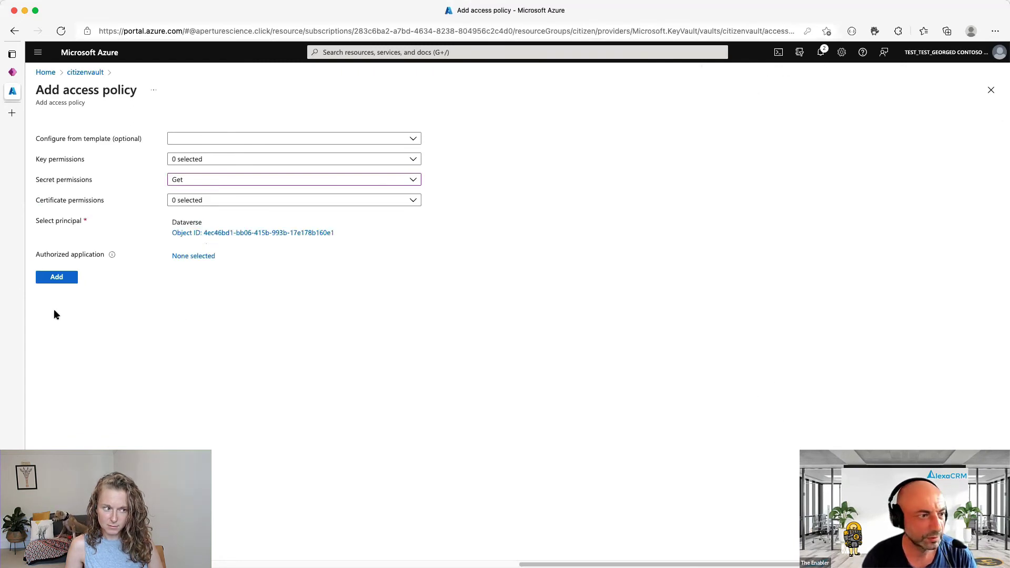
click(64, 277)
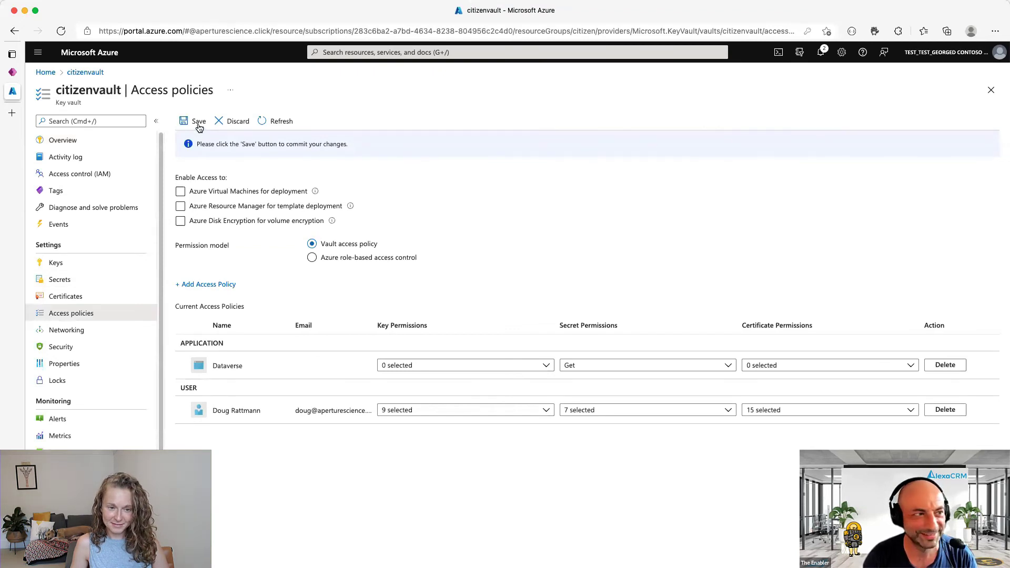
click(199, 122)
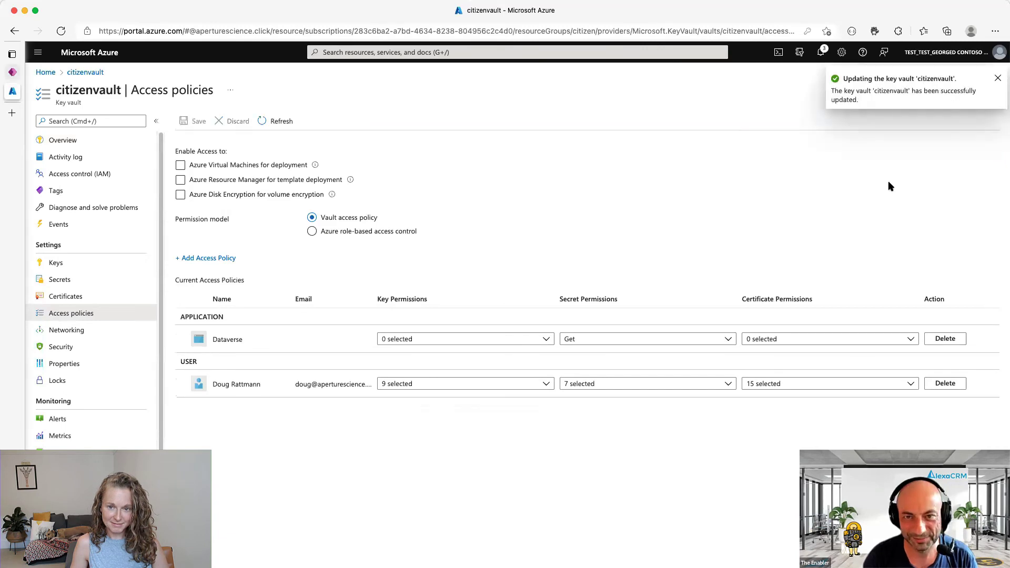
- Rerun the flow and confirm the unbound action's outputs show the secret value in plain text, then return to editing
key(ctrl+shift+Tab)
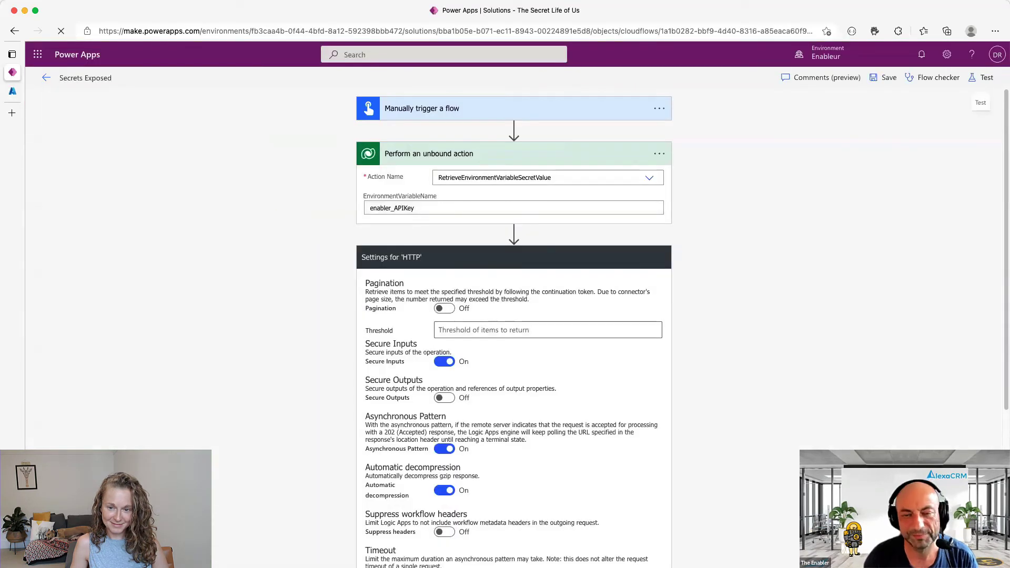
click(987, 78)
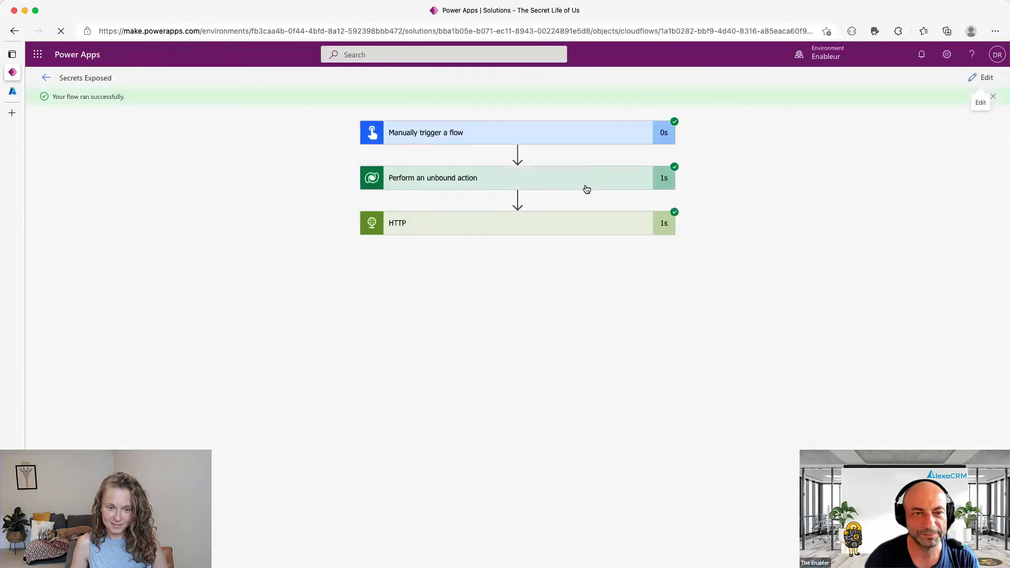
click(583, 184)
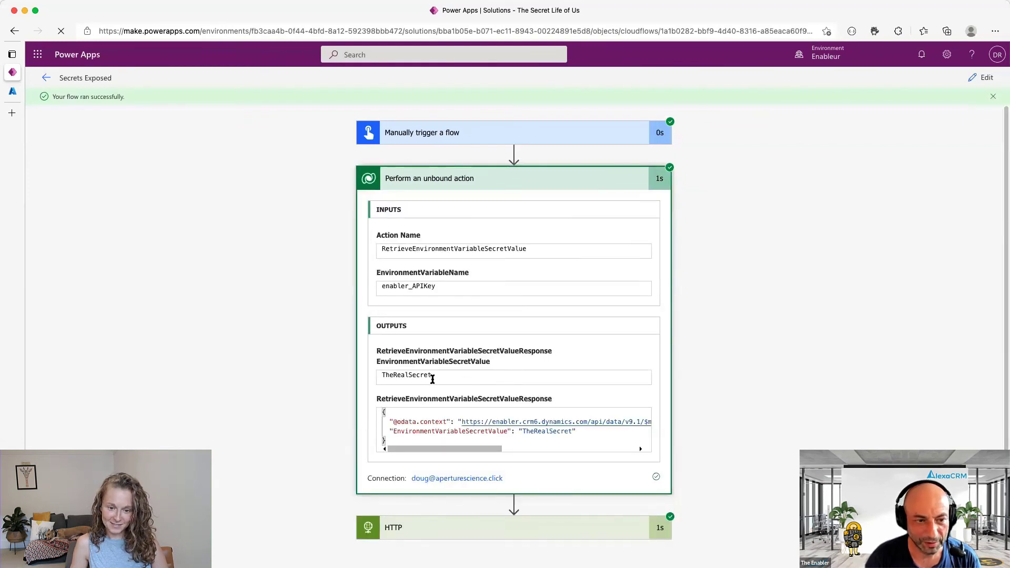
click(987, 78)
click(659, 155)
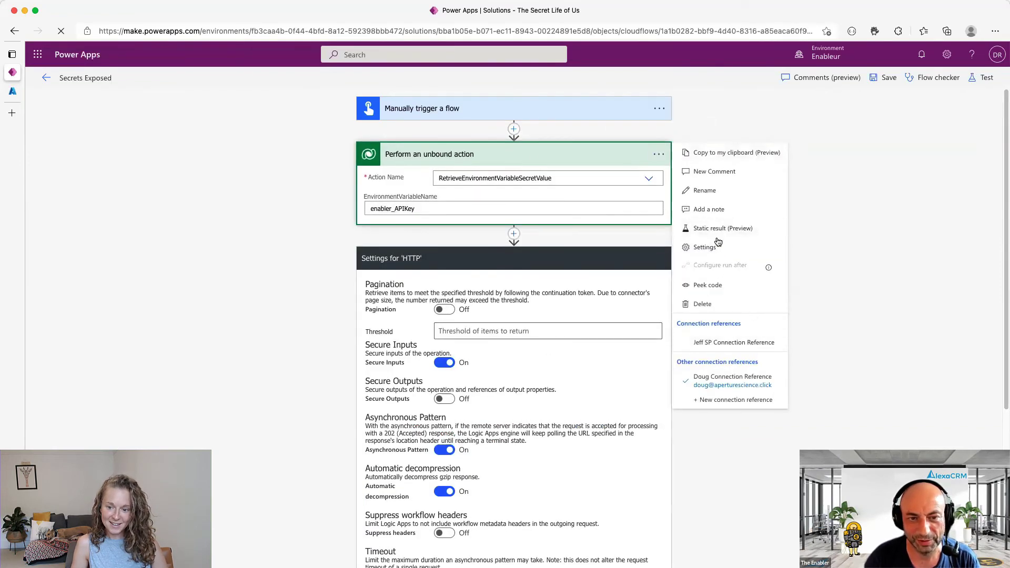
- Turn on Secure Outputs for Perform an unbound action, leaving Secure Inputs off
click(700, 247)
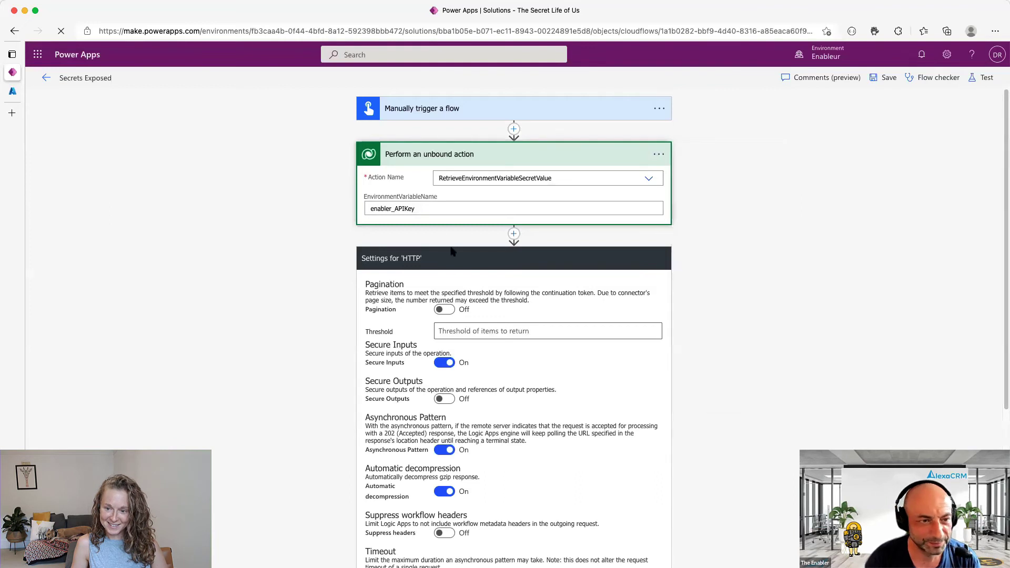
click(444, 198)
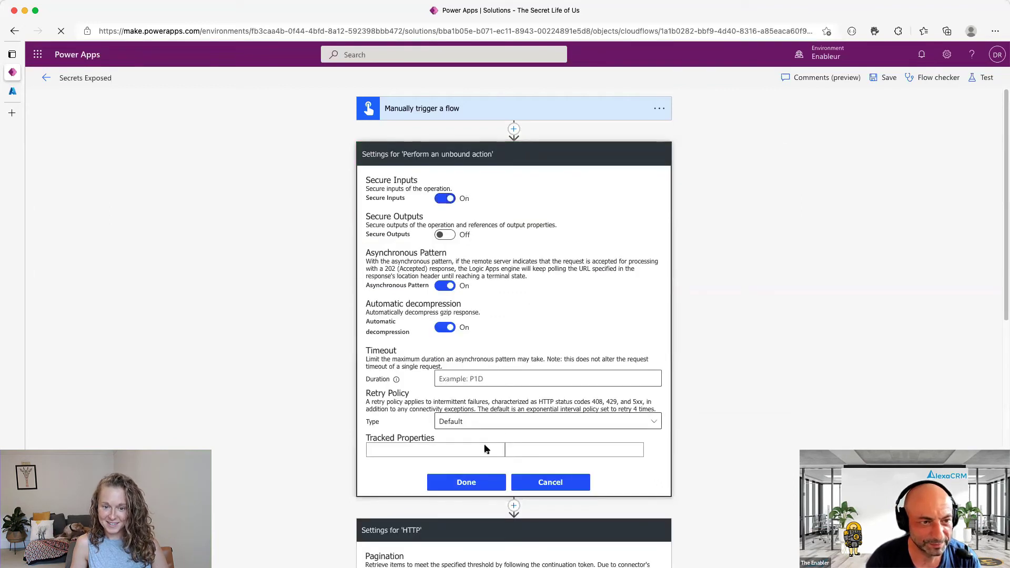
click(445, 235)
click(445, 234)
click(445, 235)
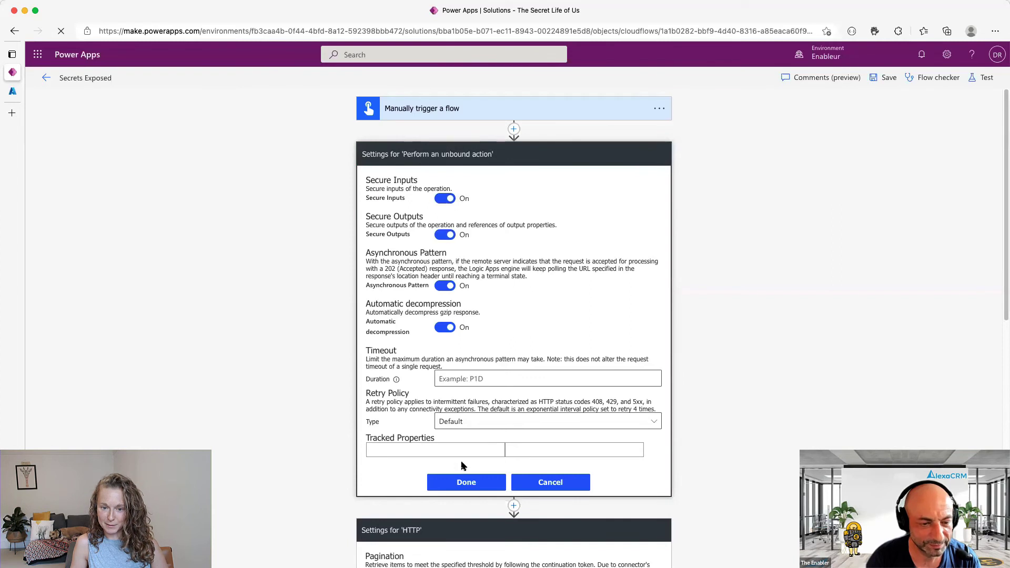
click(445, 198)
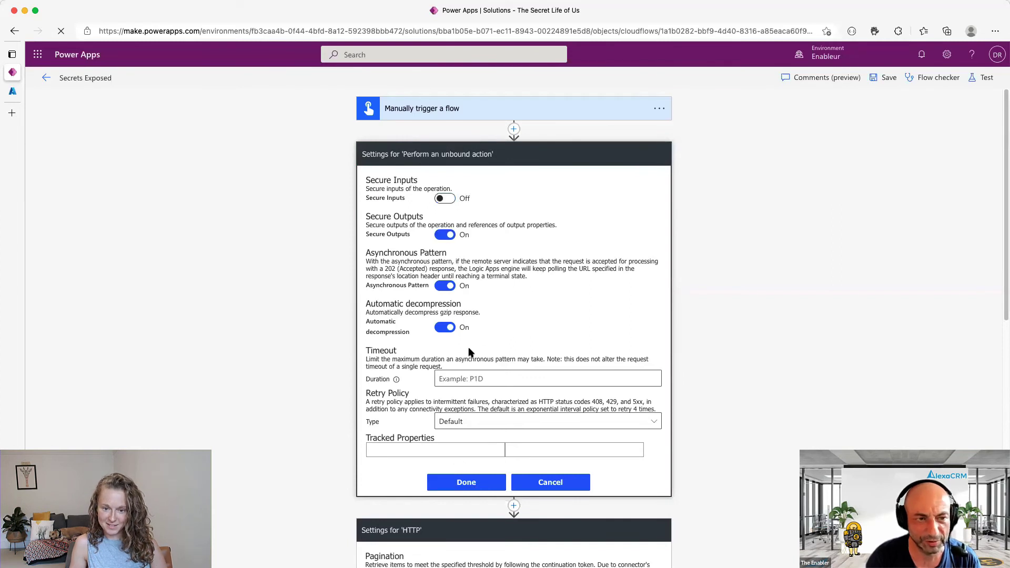
click(480, 484)
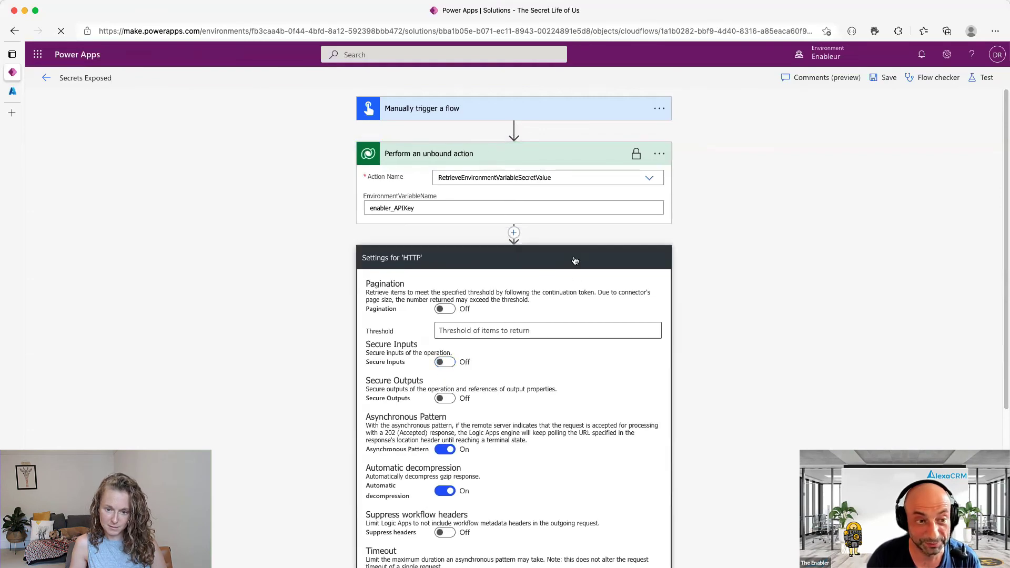
- Close the HTTP action's settings and run another test of the flow
scroll(617, 466, down, 5)
click(487, 503)
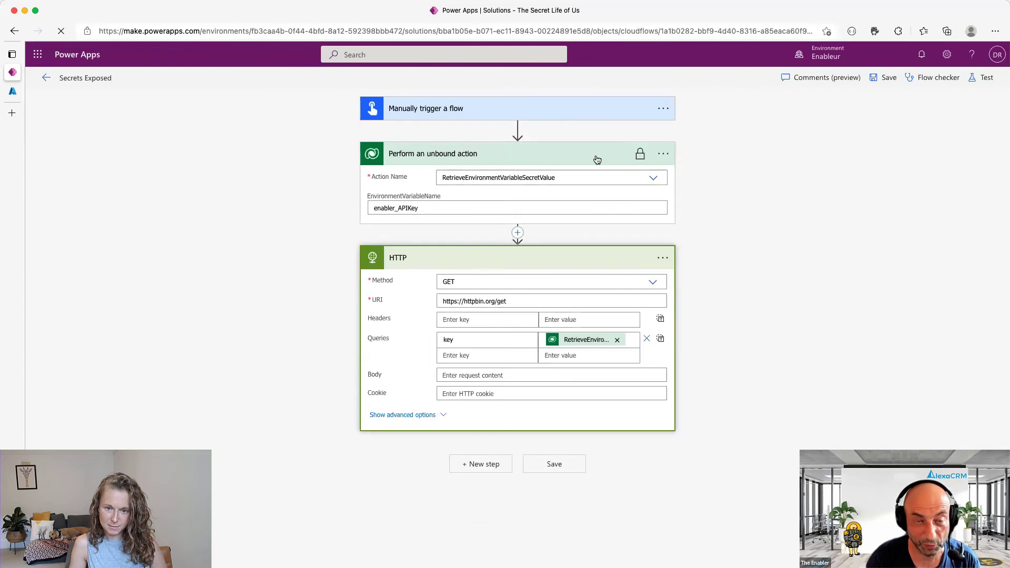
mouse_move(640, 161)
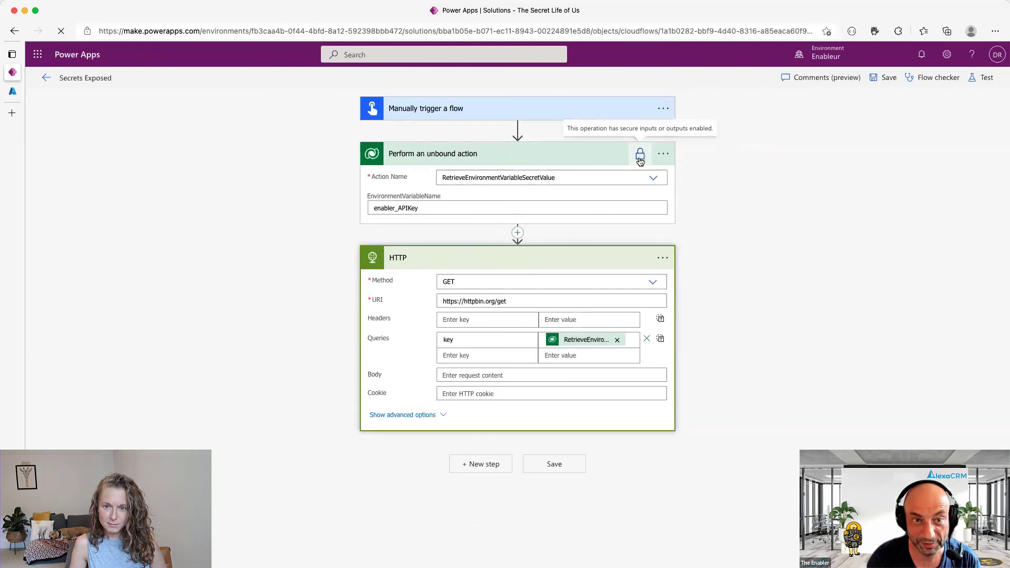
click(982, 77)
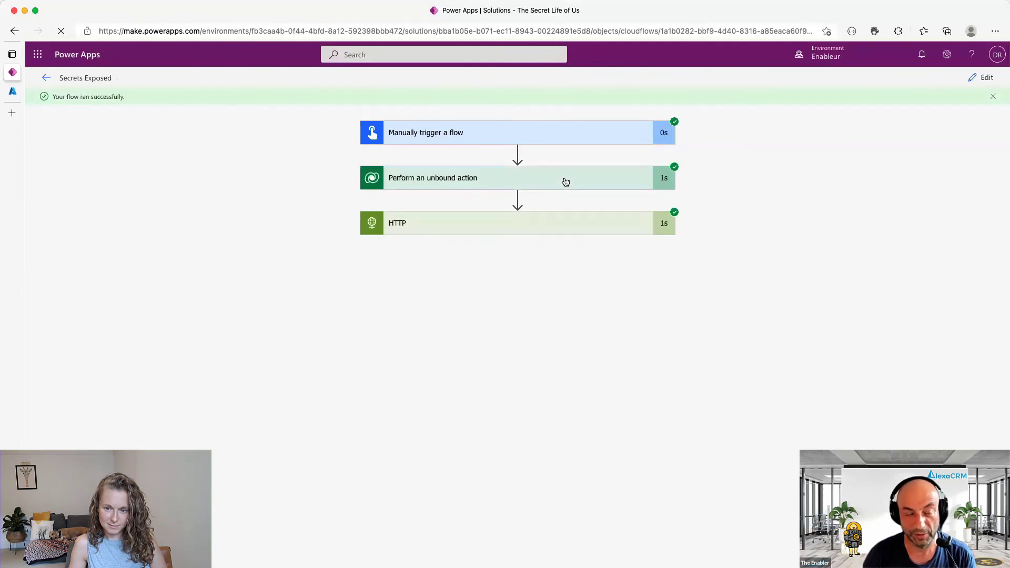
- Expand the unbound action's run details to confirm its outputs are now hidden
click(566, 181)
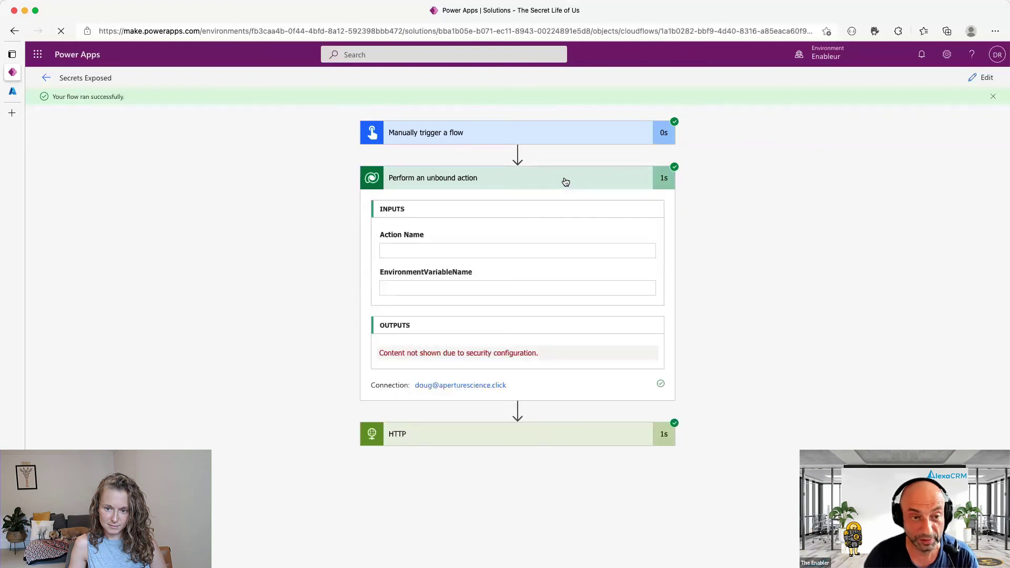
drag(549, 353, 374, 355)
click(374, 354)
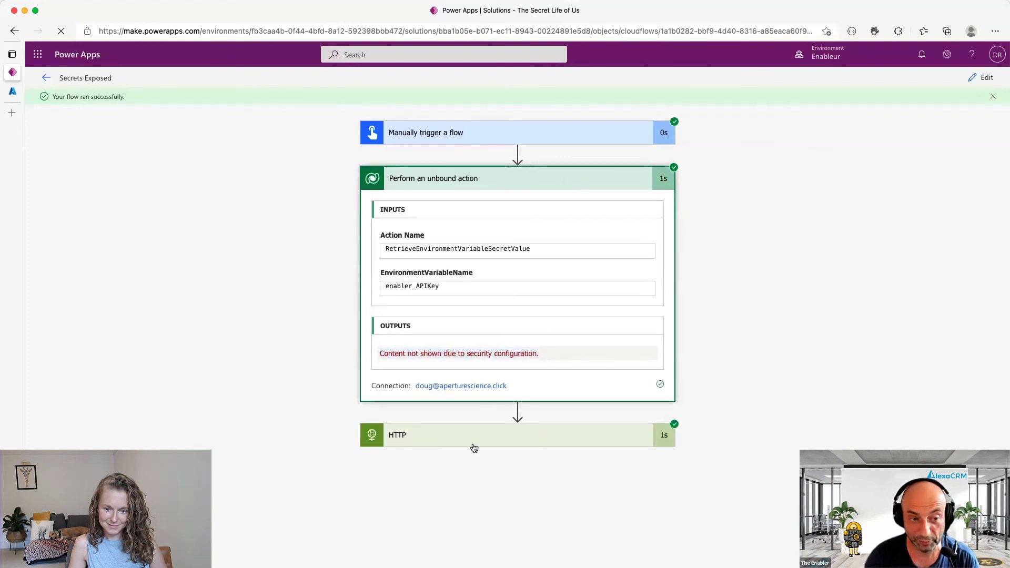
- Inspect the HTTP action: inputs are hidden, but the response Body still leaks the secret
scroll(802, 403, down, 5)
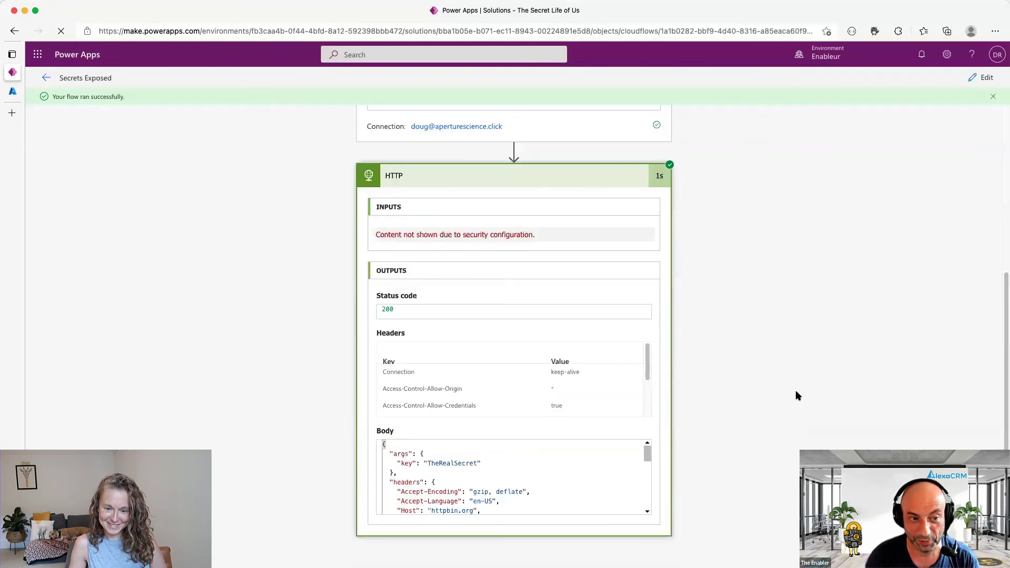
drag(376, 233, 570, 237)
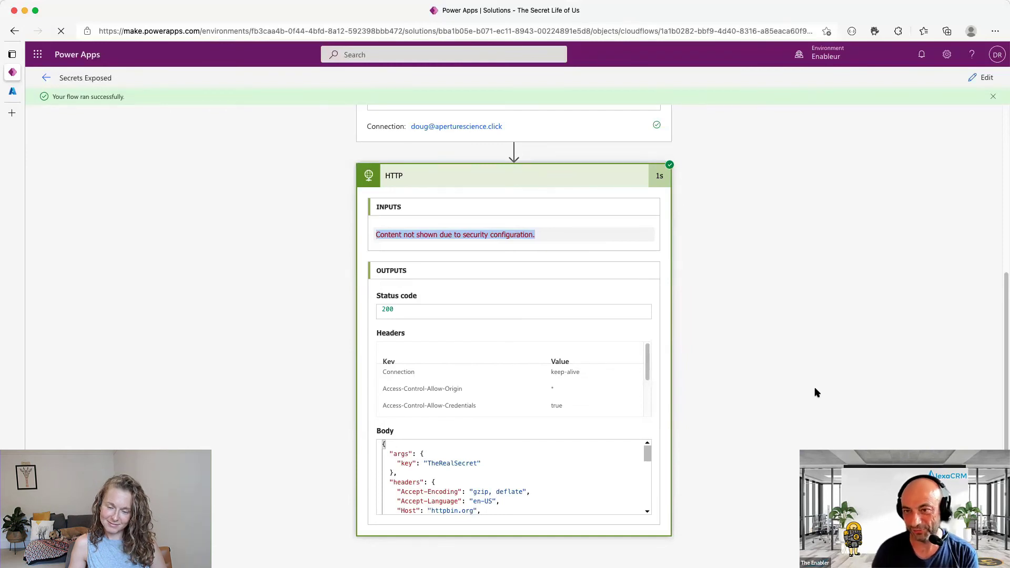
double_click(457, 463)
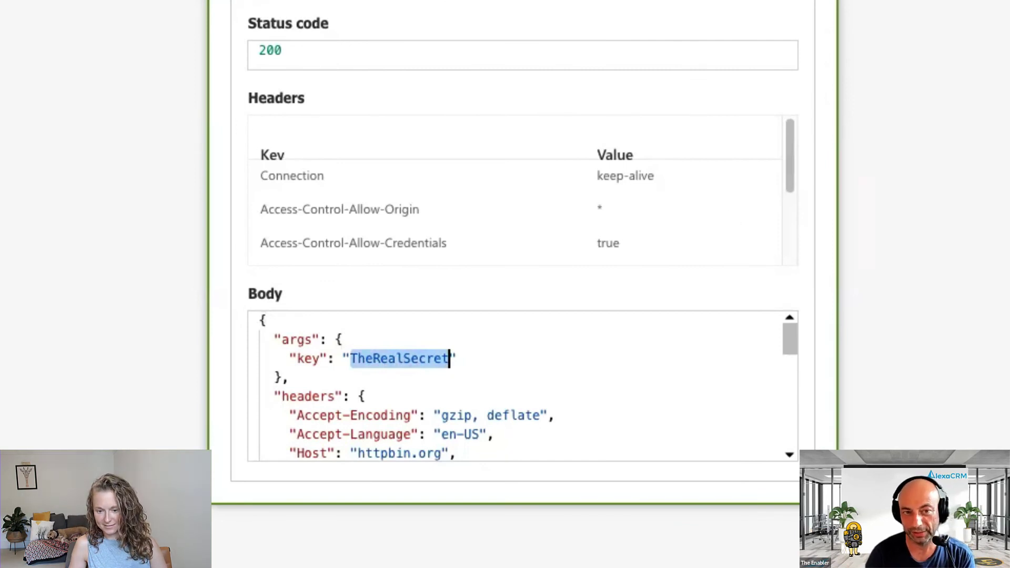
key(alt+Tab)
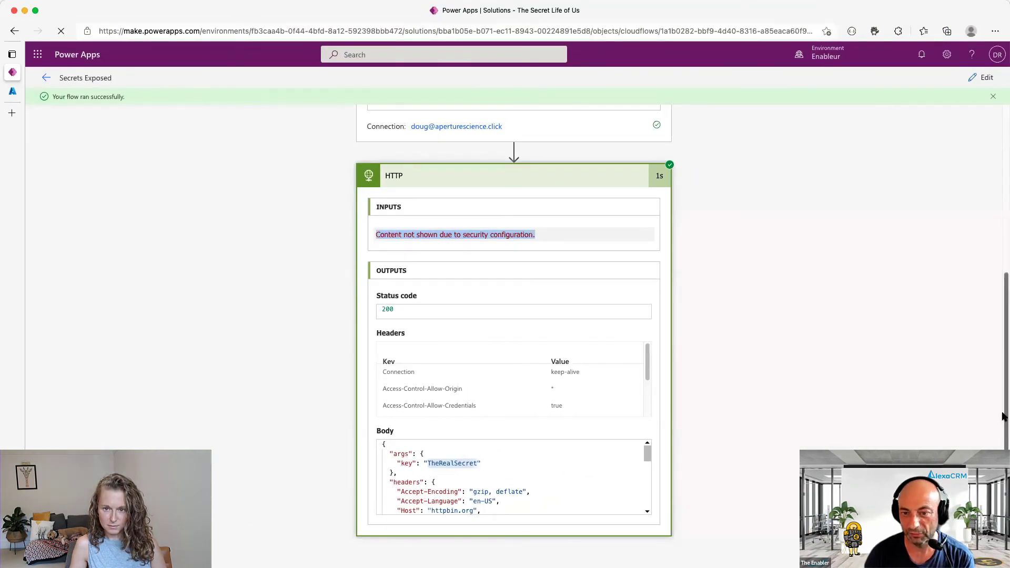
scroll(1002, 413, up, 5)
scroll(1001, 413, down, 3)
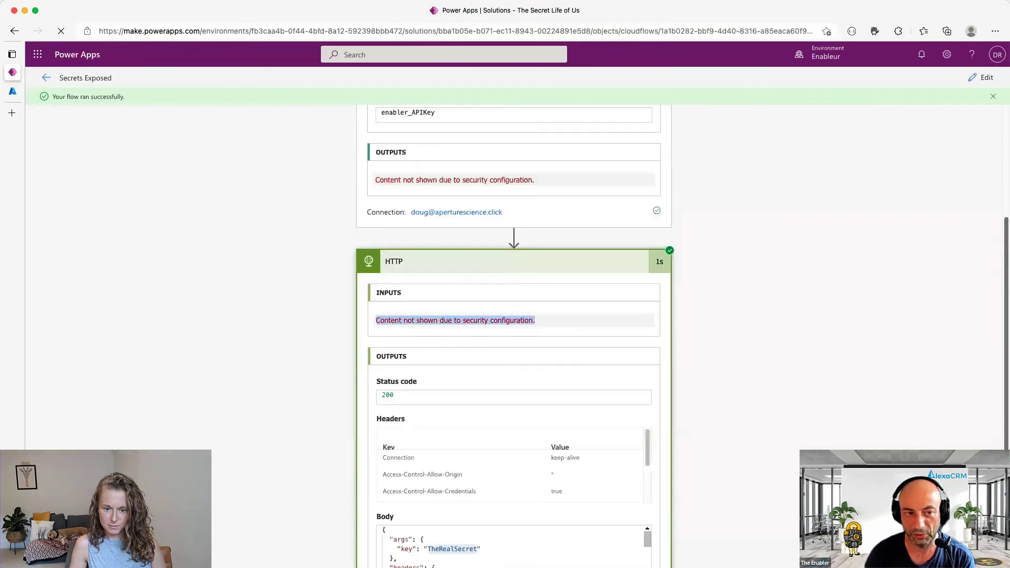
scroll(1002, 413, up, 1)
scroll(1002, 413, up, 3)
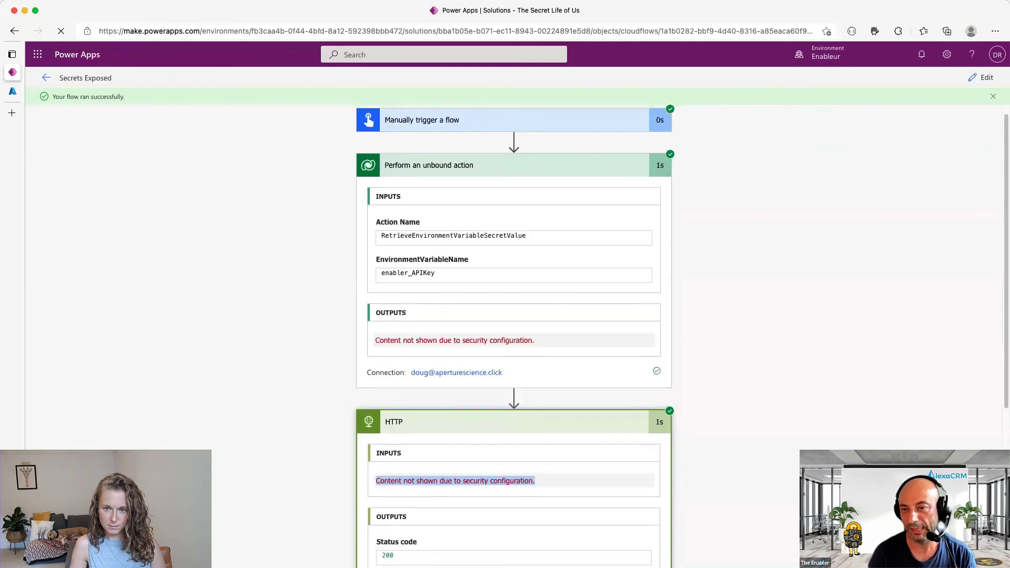